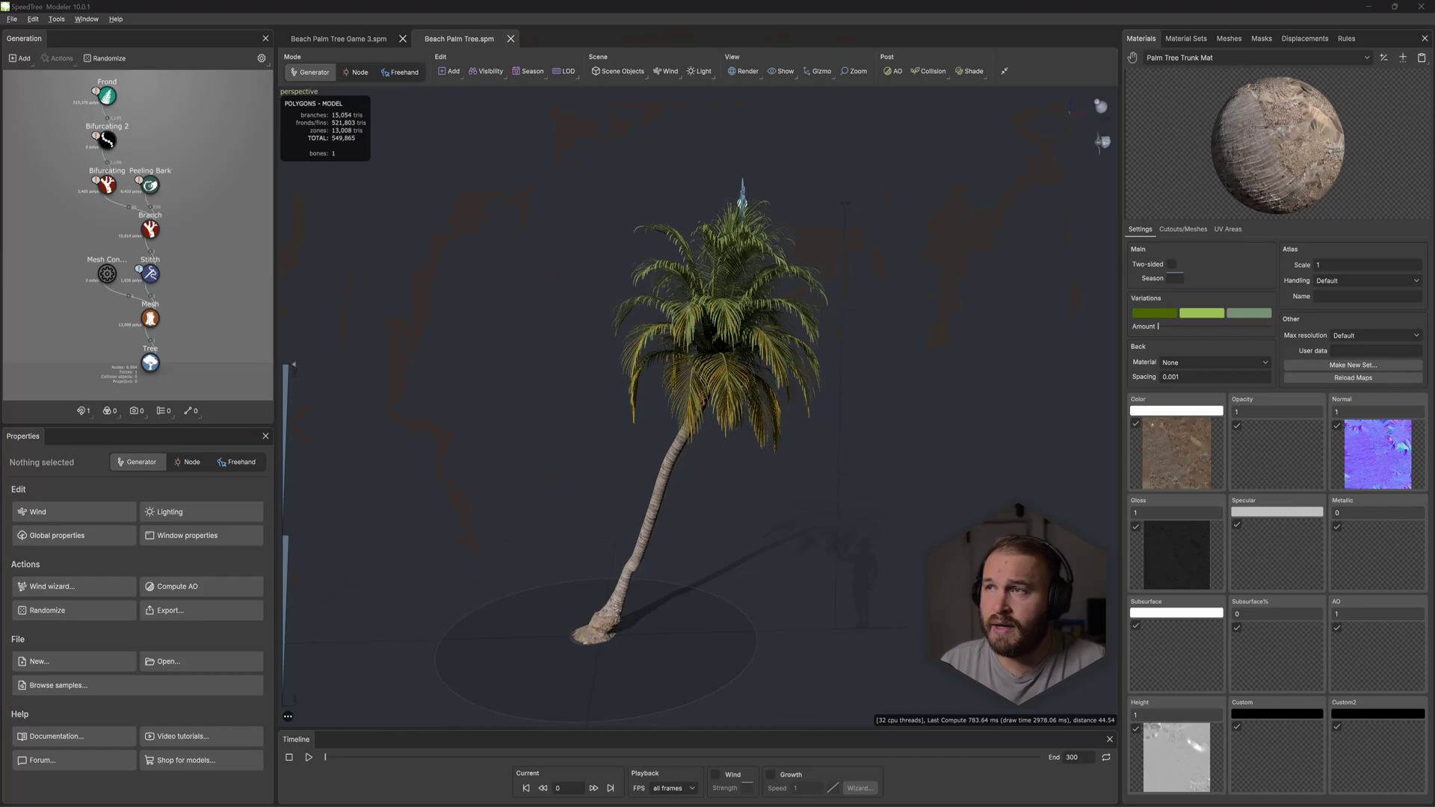
Step: Examine the finished palm tree model, including its crown of fronds, the trunk base mesh and the trunk branch
{"action": "scroll", "coordinate": [610, 467], "scroll_direction": "up", "scroll_amount": 5}
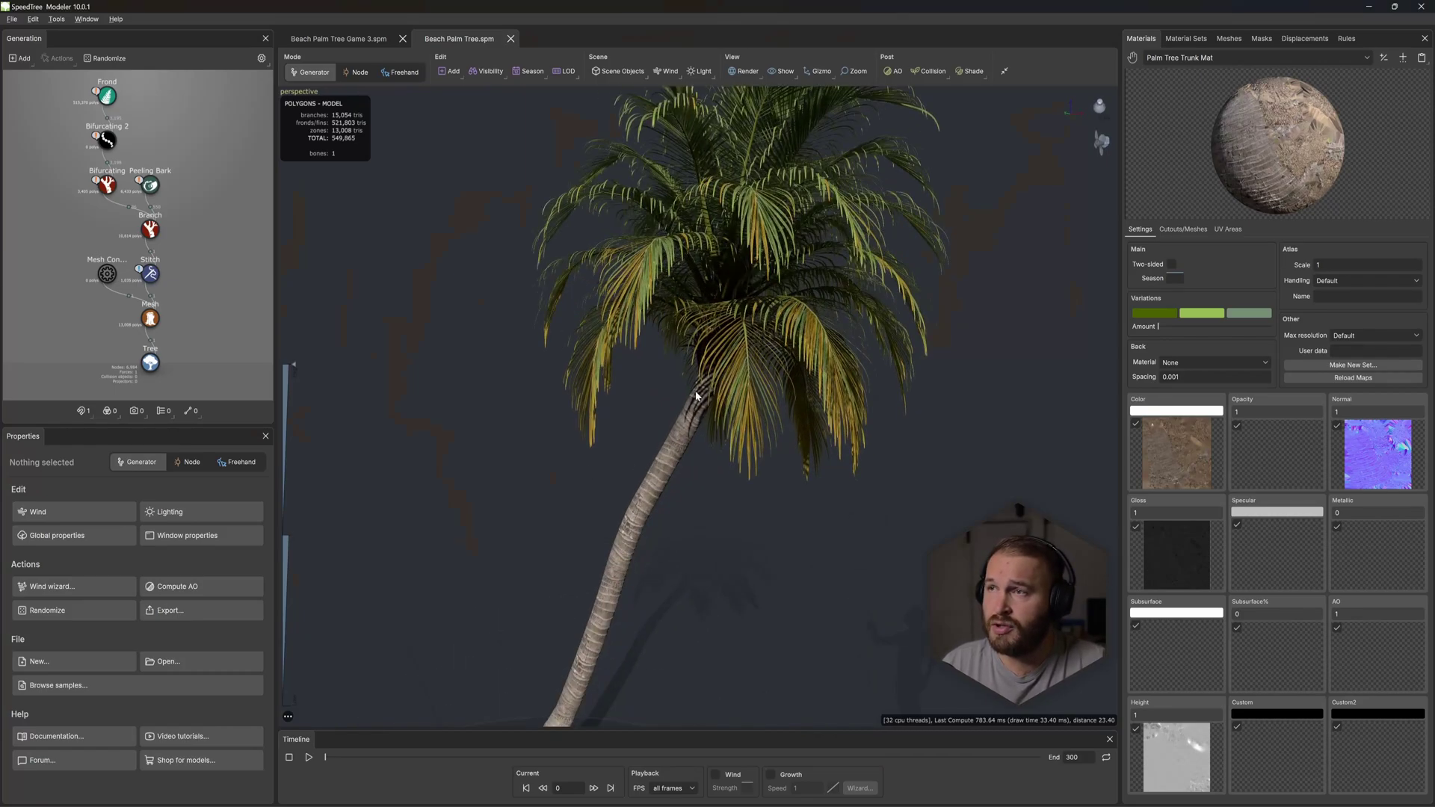
{"action": "middle_click_drag", "start_coordinate": [710, 337], "coordinate": [718, 342]}
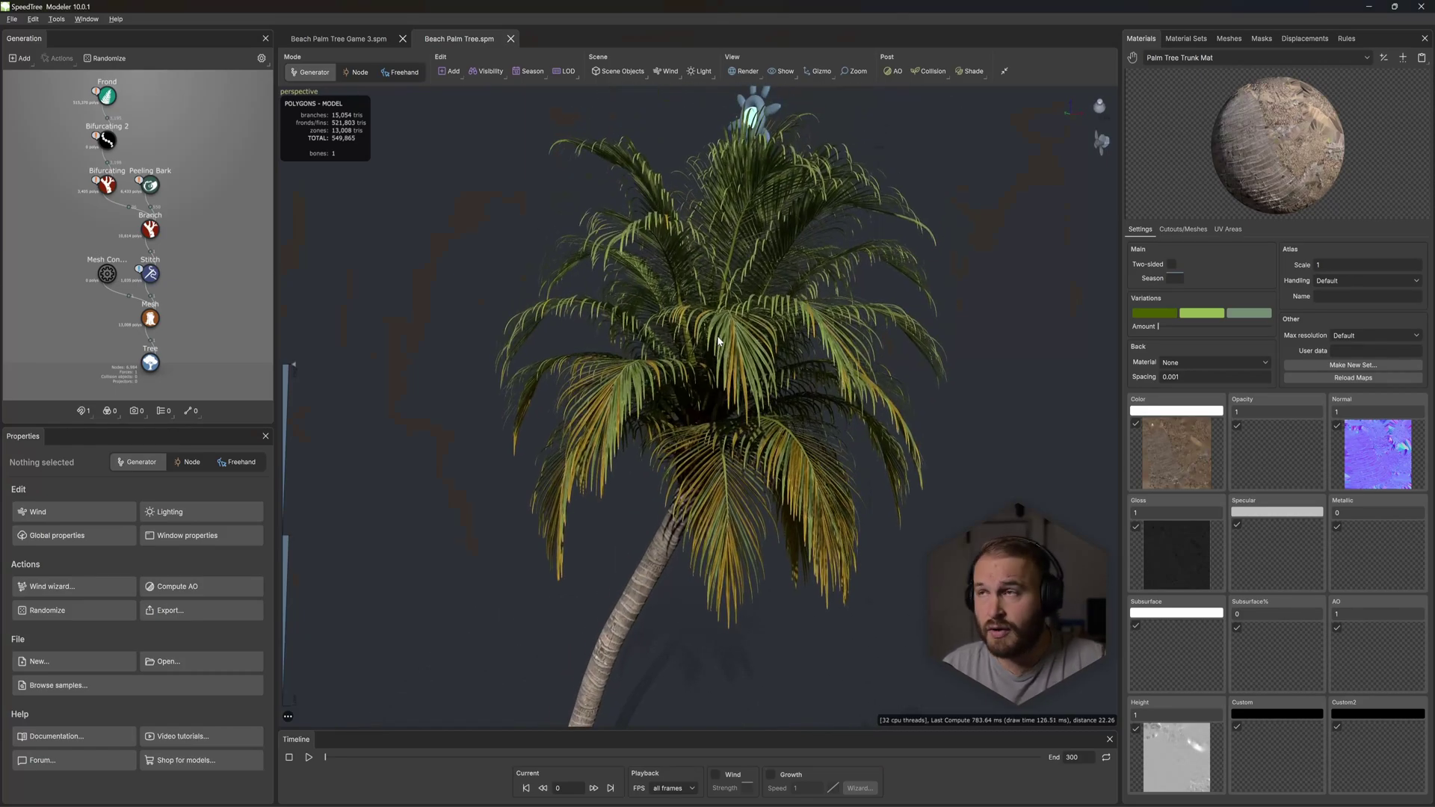
{"action": "left_click_drag", "start_coordinate": [709, 350], "coordinate": [703, 366]}
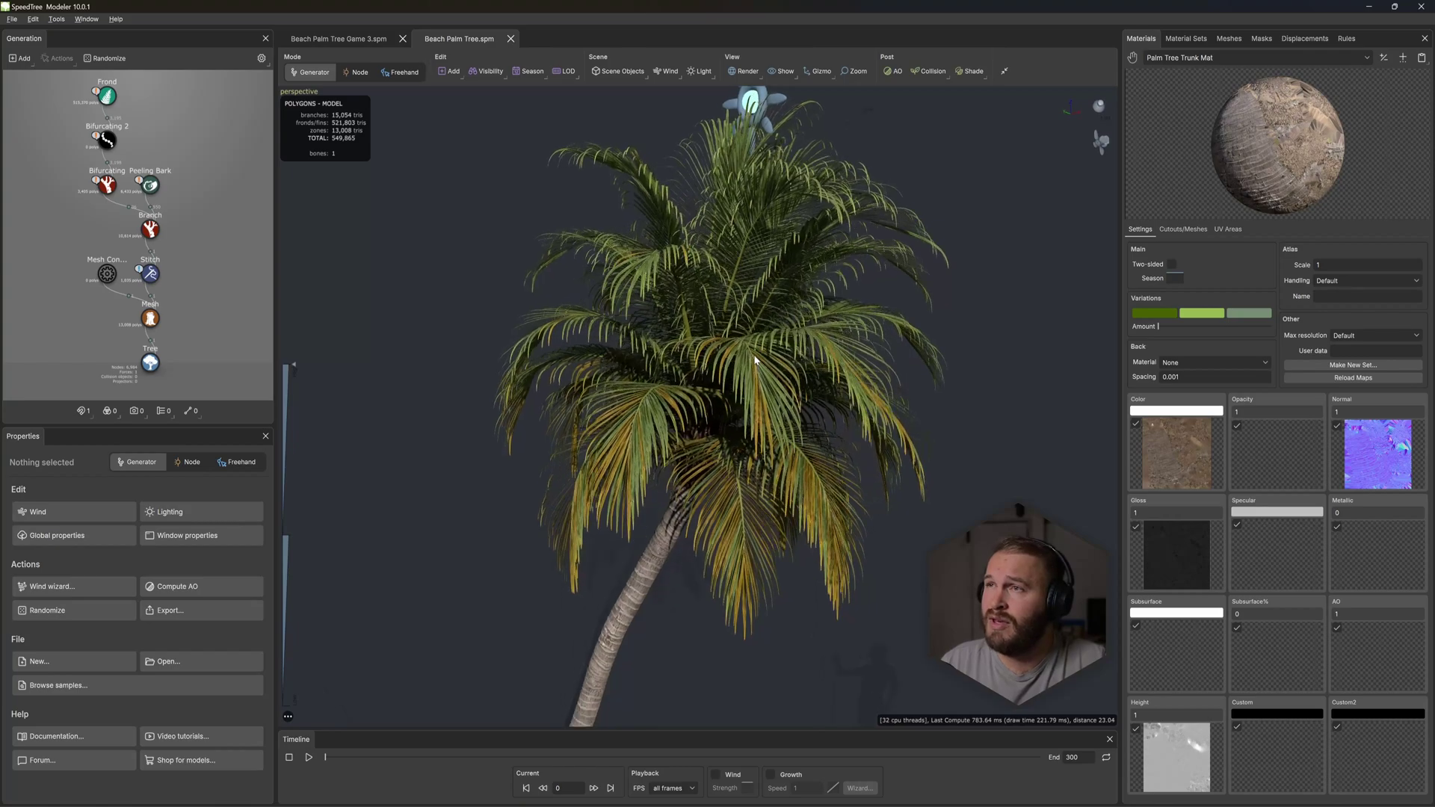
{"action": "left_click_drag", "start_coordinate": [611, 178], "coordinate": [656, 528]}
{"action": "left_click", "coordinate": [634, 554]}
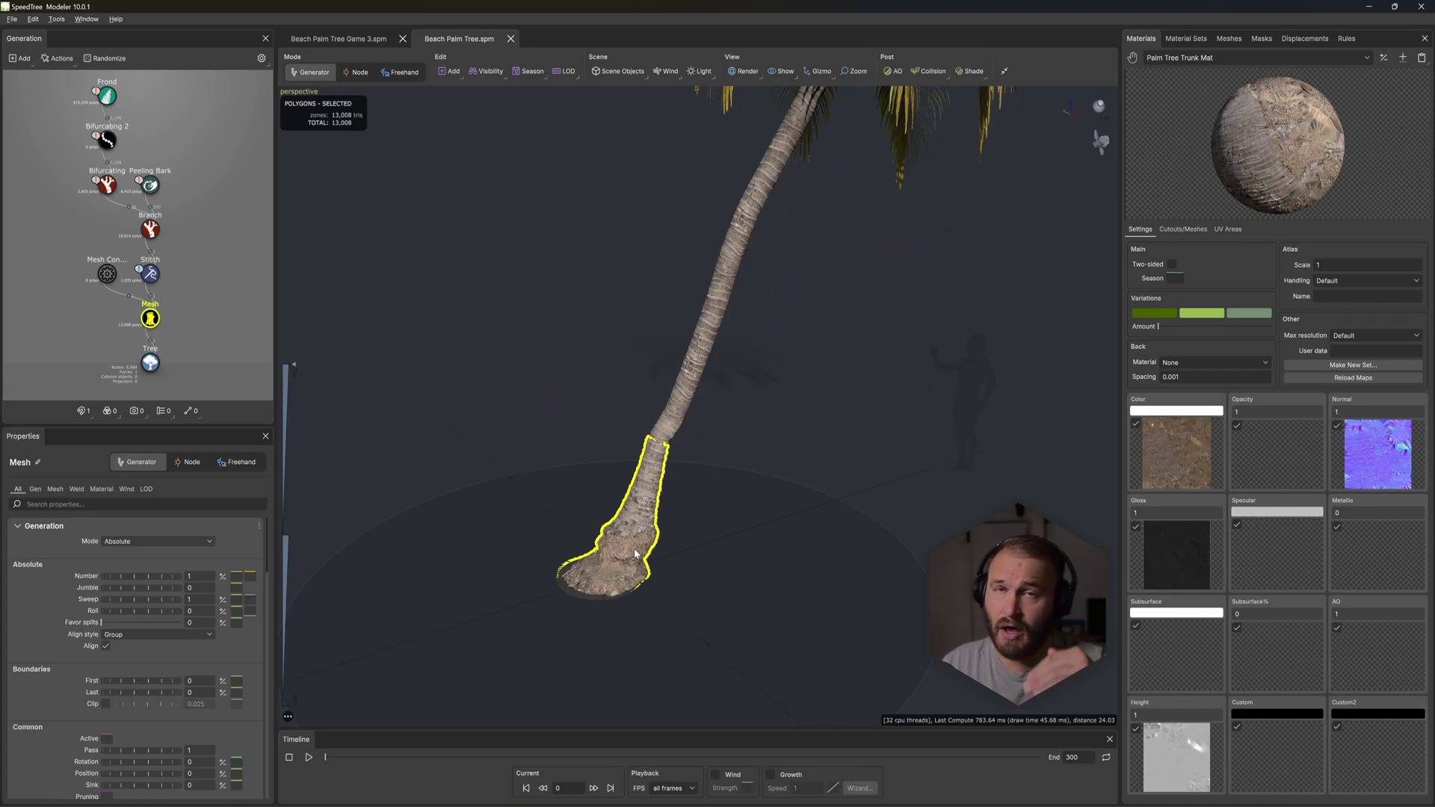
{"action": "left_click", "coordinate": [743, 251]}
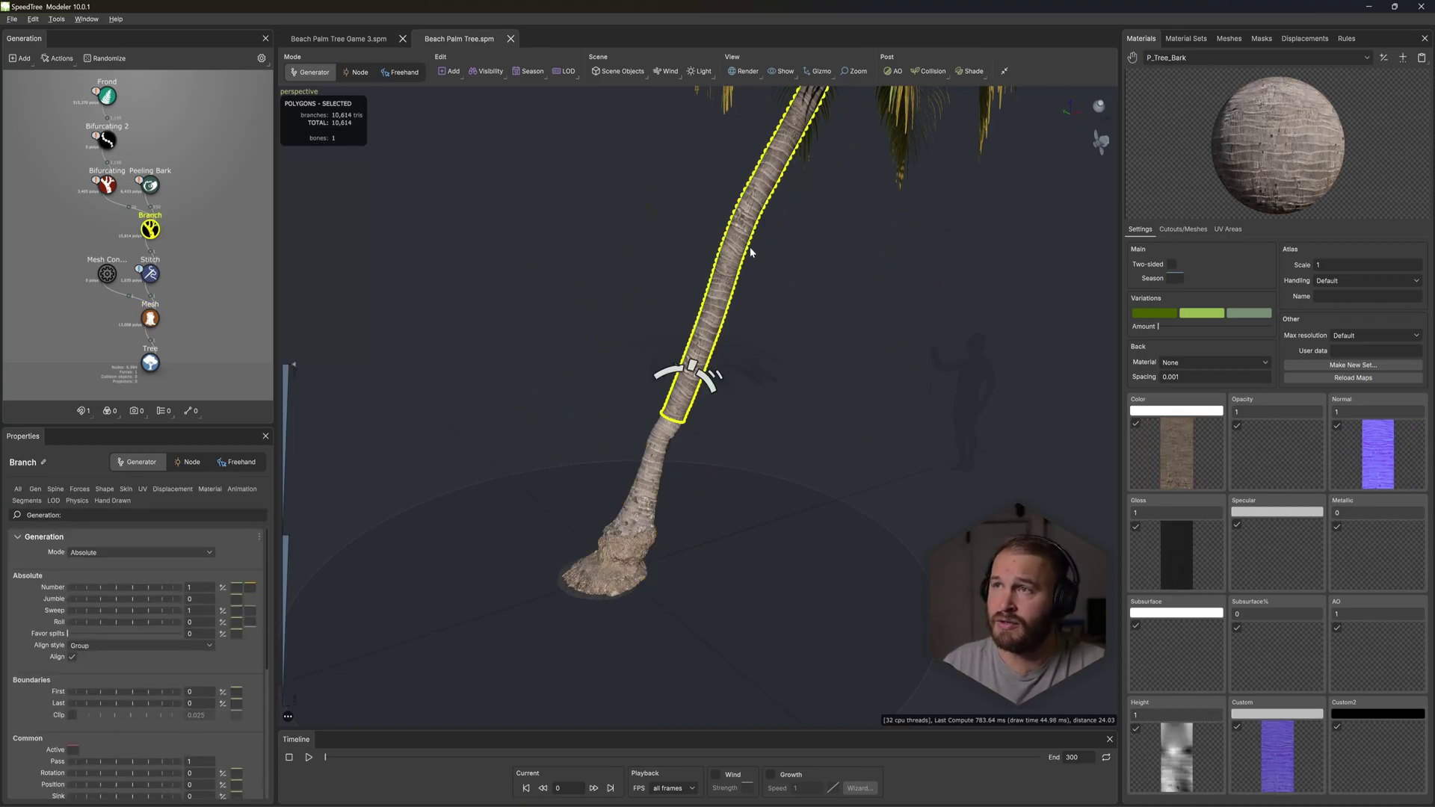
{"action": "left_click_drag", "start_coordinate": [742, 251], "coordinate": [750, 287]}
{"action": "left_click_drag", "start_coordinate": [664, 475], "coordinate": [771, 415]}
Step: Save the Beach Palm Tree Game 3 model as a new file named "Beach Palm Tree Game 3 leaf map maker"
{"action": "left_click", "coordinate": [342, 40]}
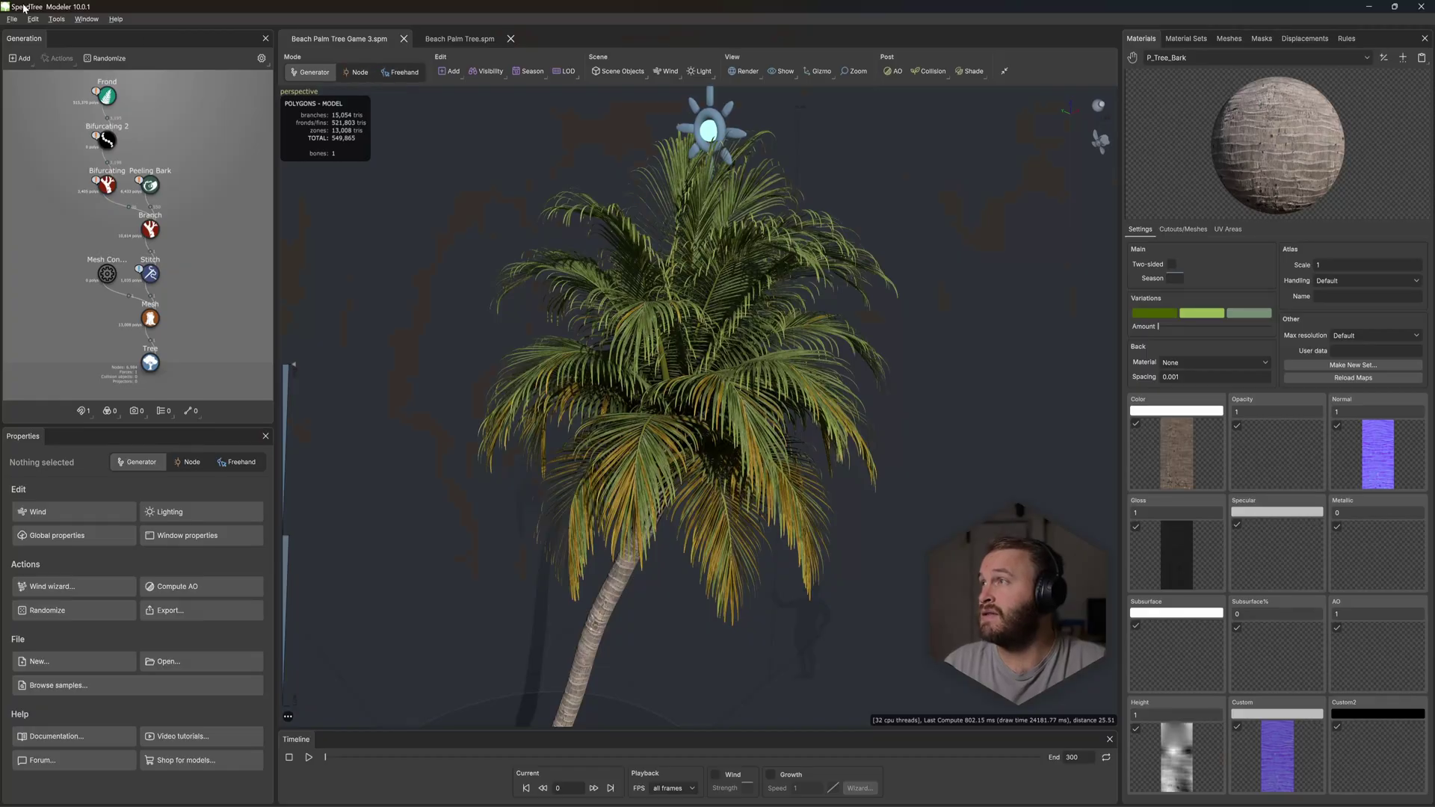
{"action": "left_click", "coordinate": [12, 18]}
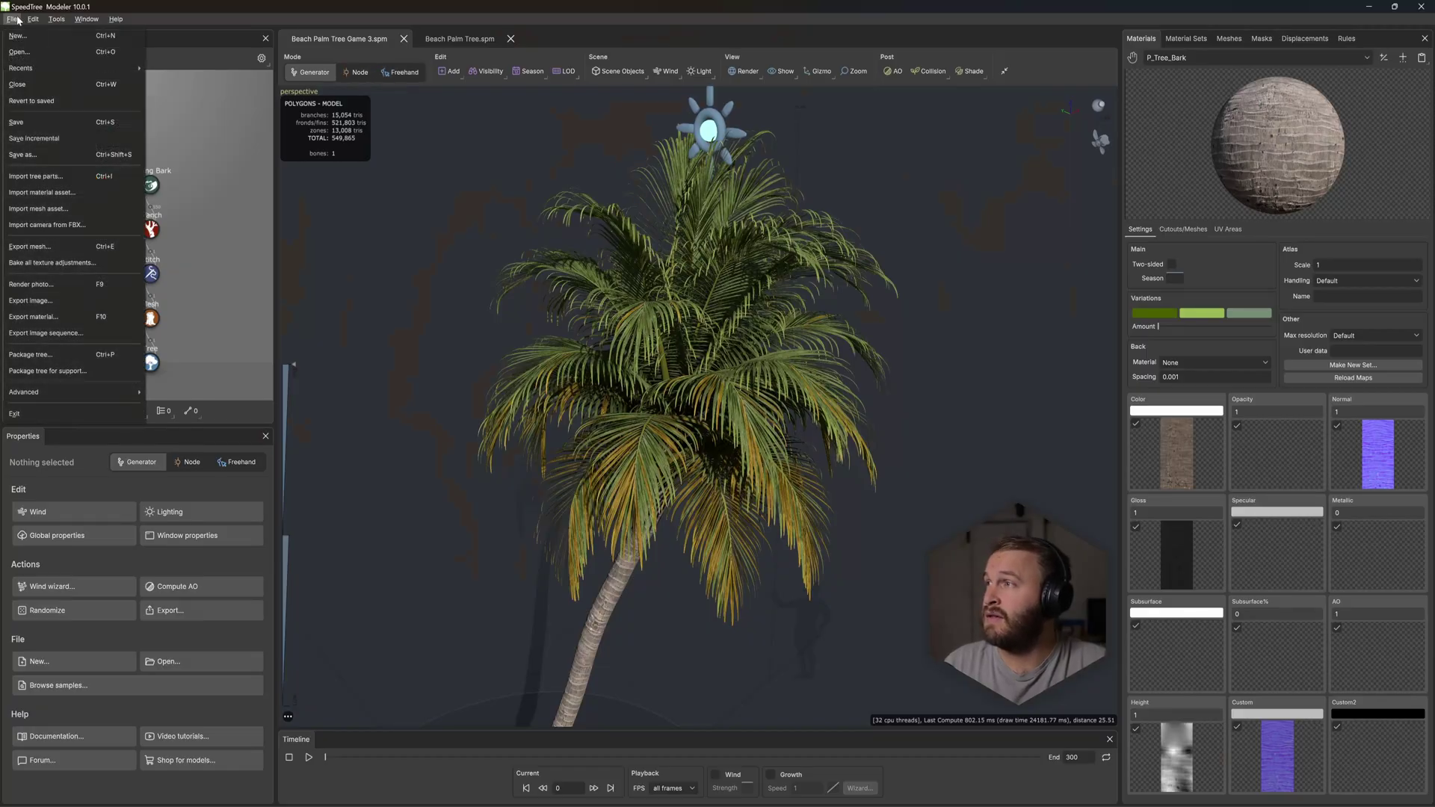
{"action": "left_click", "coordinate": [52, 154]}
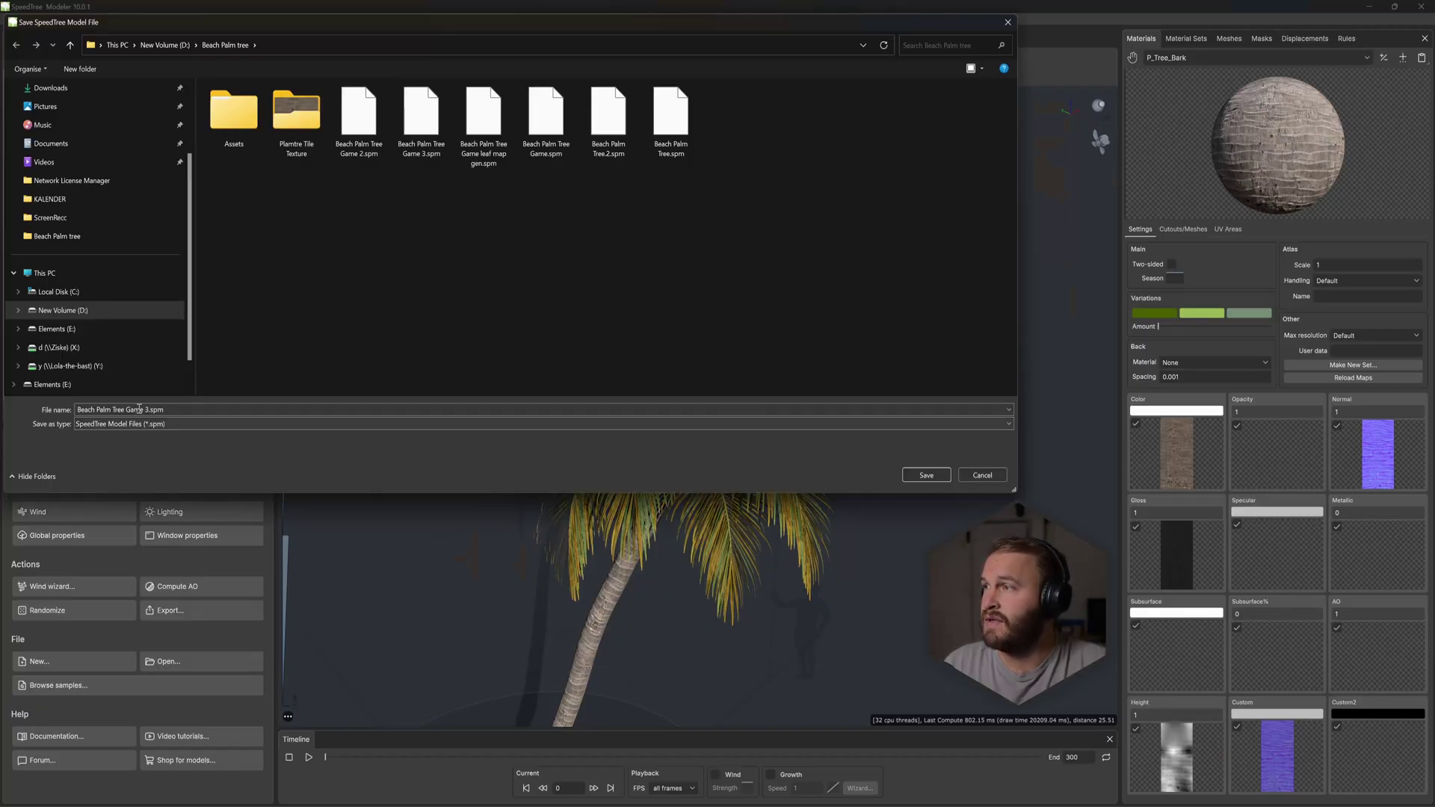
{"action": "left_click", "coordinate": [177, 411]}
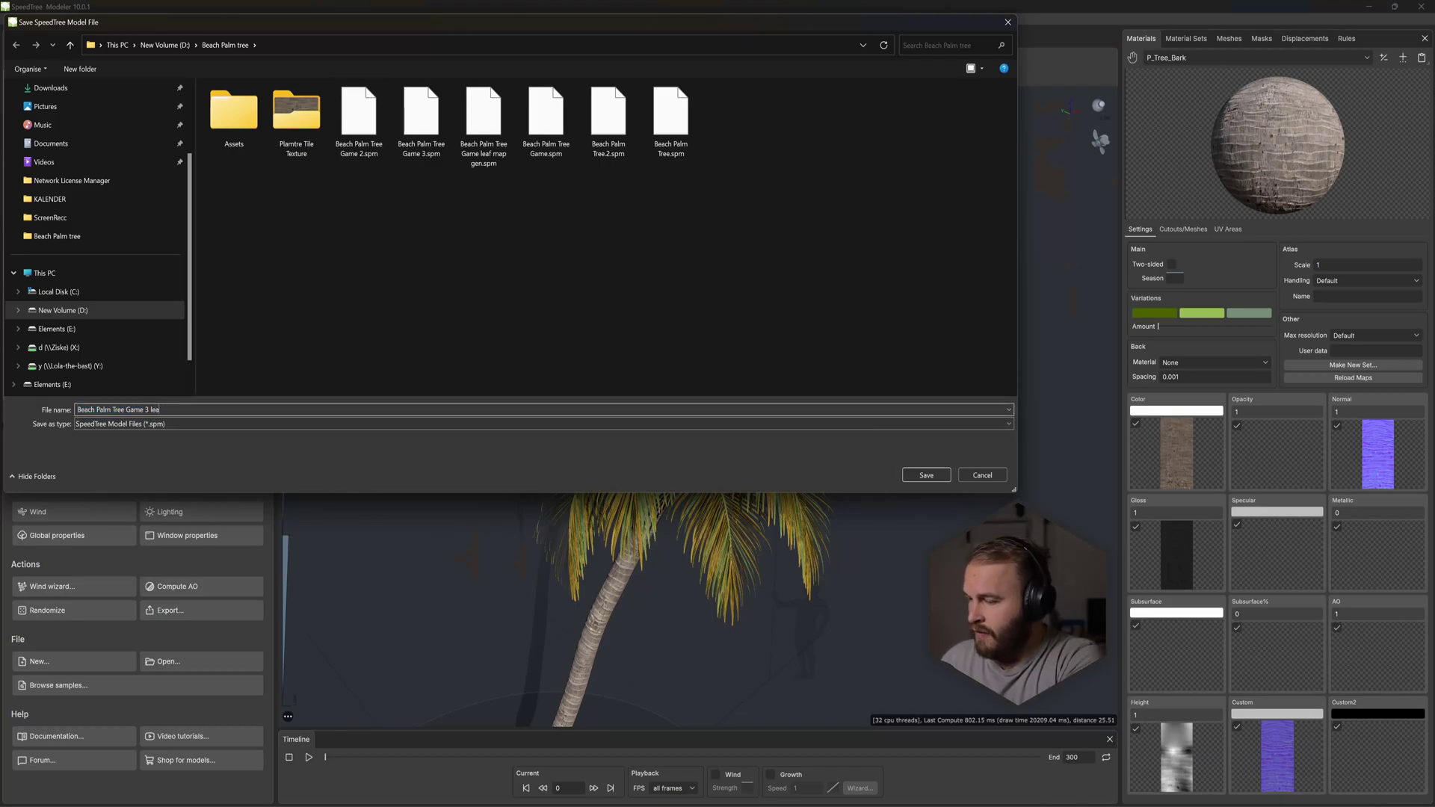
{"action": "left_click", "coordinate": [925, 475]}
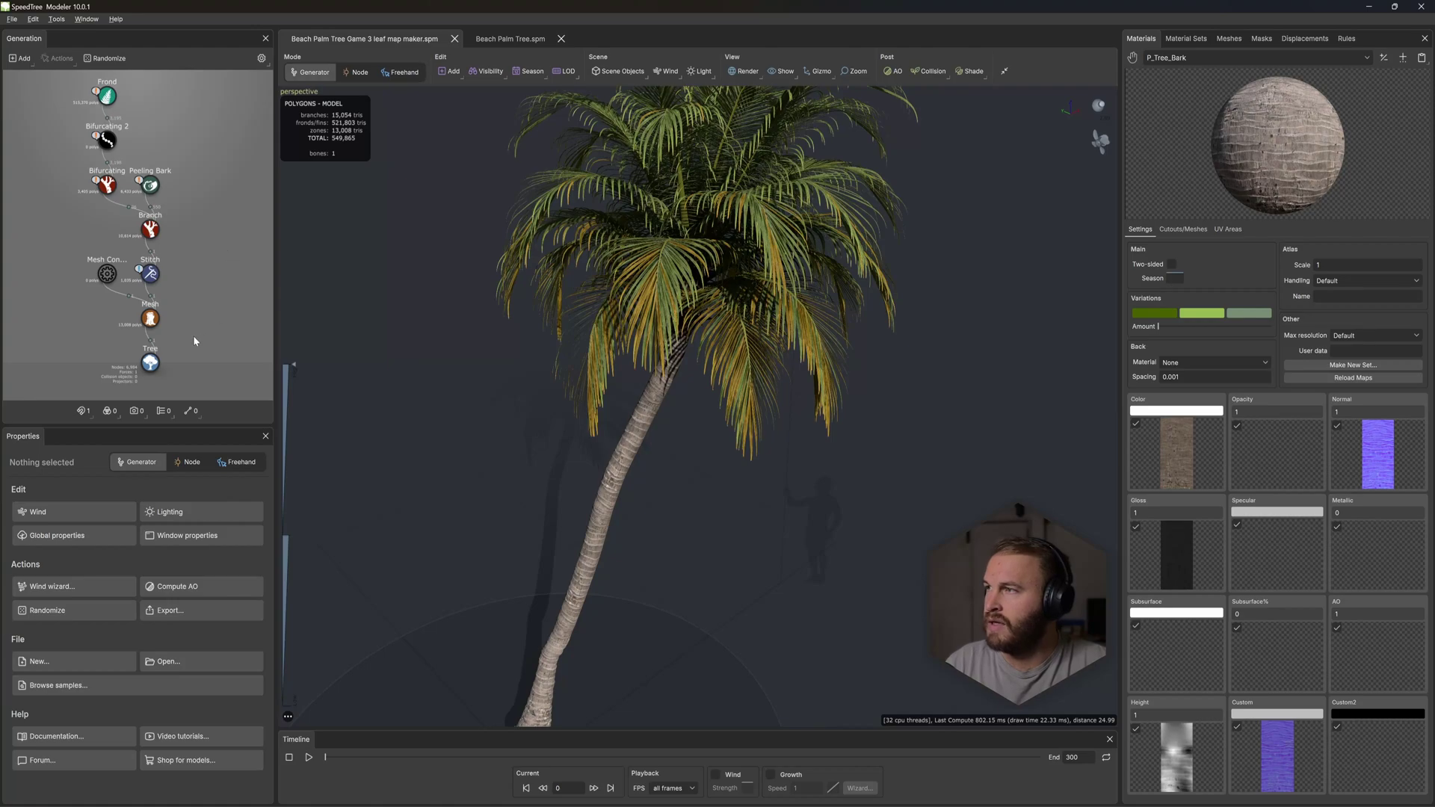
Step: Delete the Mesh, Mesh Converter, Stitch, Branch and Peeling Bark generators, keeping only Tree and the frond chain
{"action": "left_click_drag", "start_coordinate": [166, 339], "coordinate": [79, 206]}
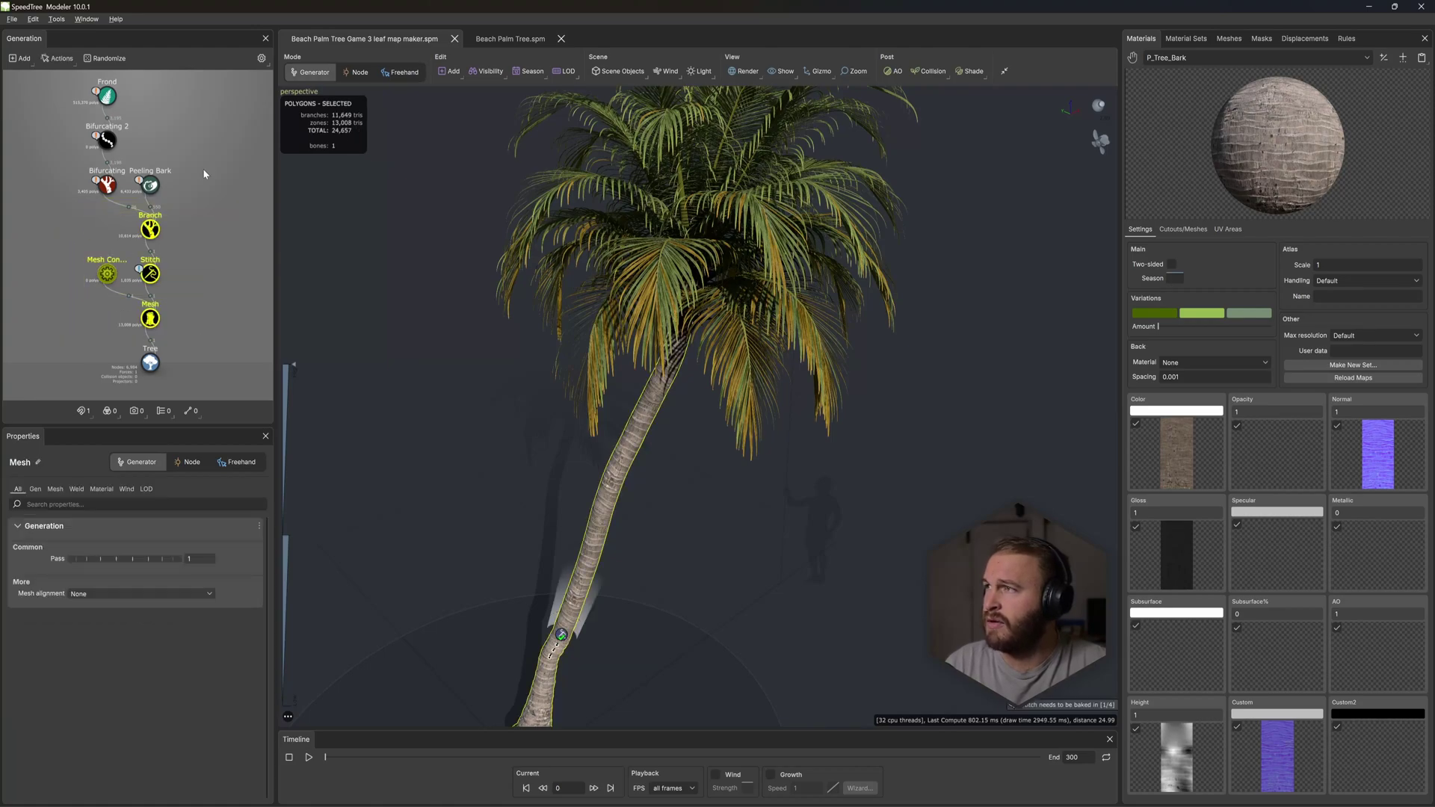
{"action": "key", "text": "Delete"}
{"action": "left_click_drag", "start_coordinate": [170, 210], "coordinate": [170, 210]}
{"action": "left_click", "coordinate": [239, 186]}
{"action": "key", "text": "Delete"}
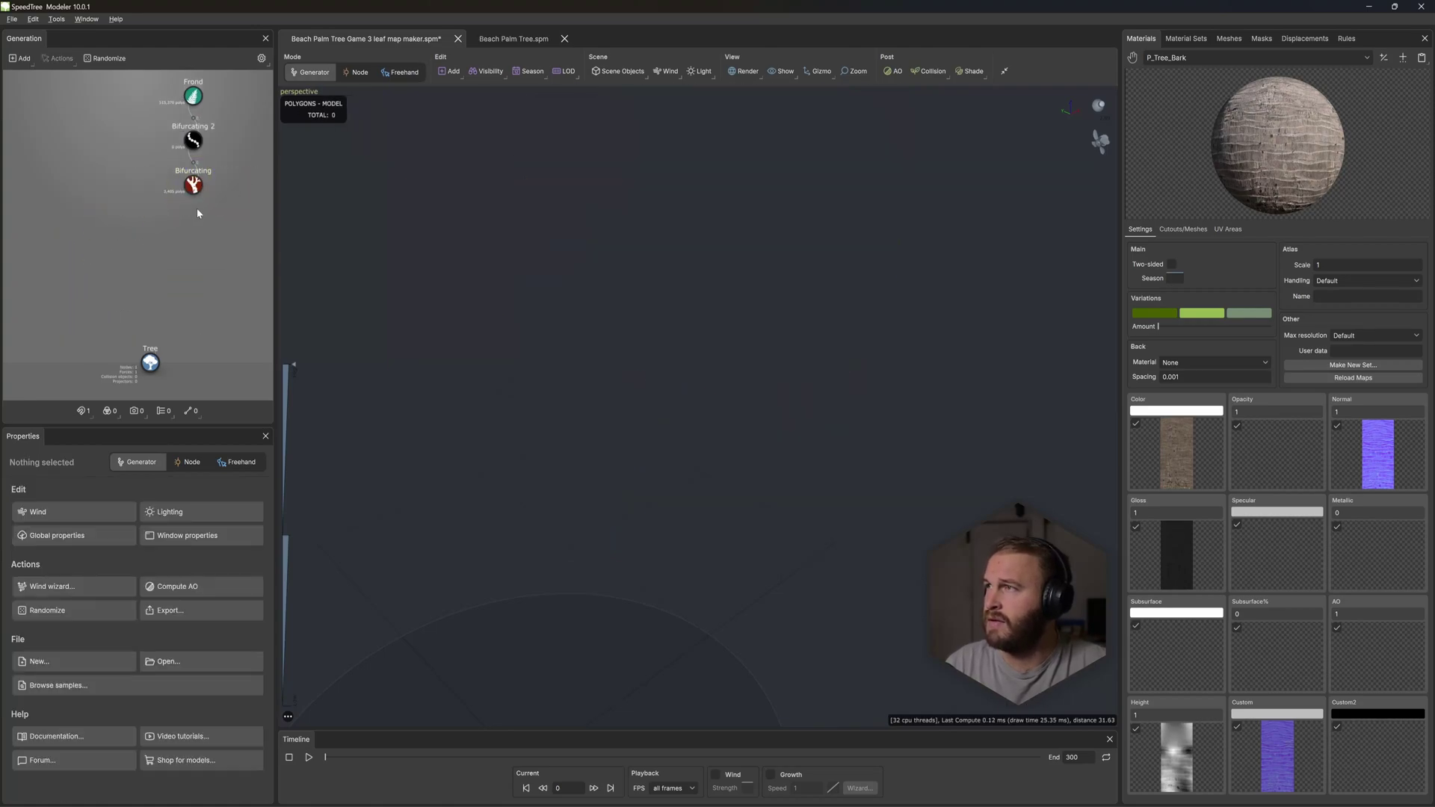
{"action": "left_click", "coordinate": [194, 193]}
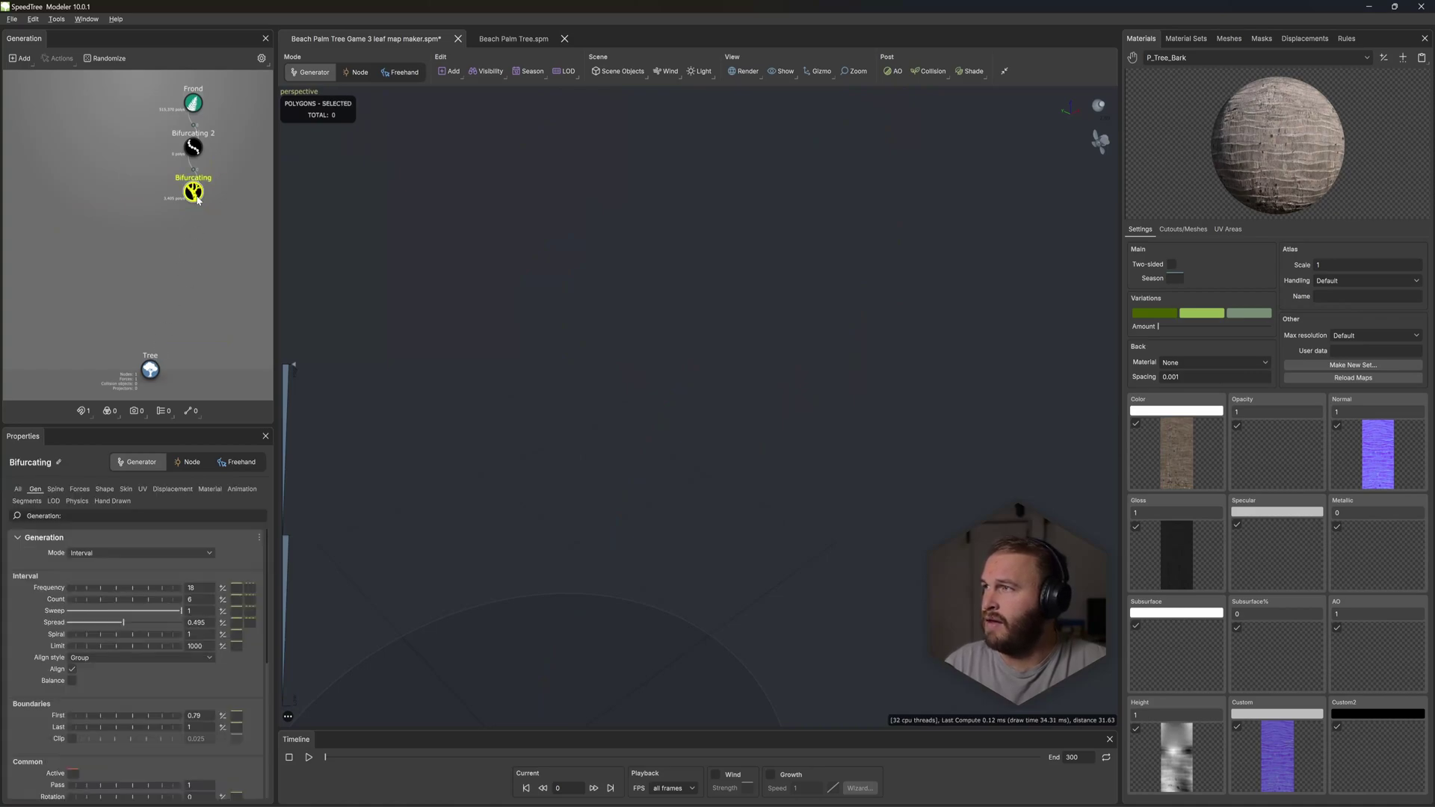
{"action": "left_click_drag", "start_coordinate": [149, 77], "coordinate": [222, 248]}
{"action": "left_click_drag", "start_coordinate": [192, 148], "coordinate": [161, 230]}
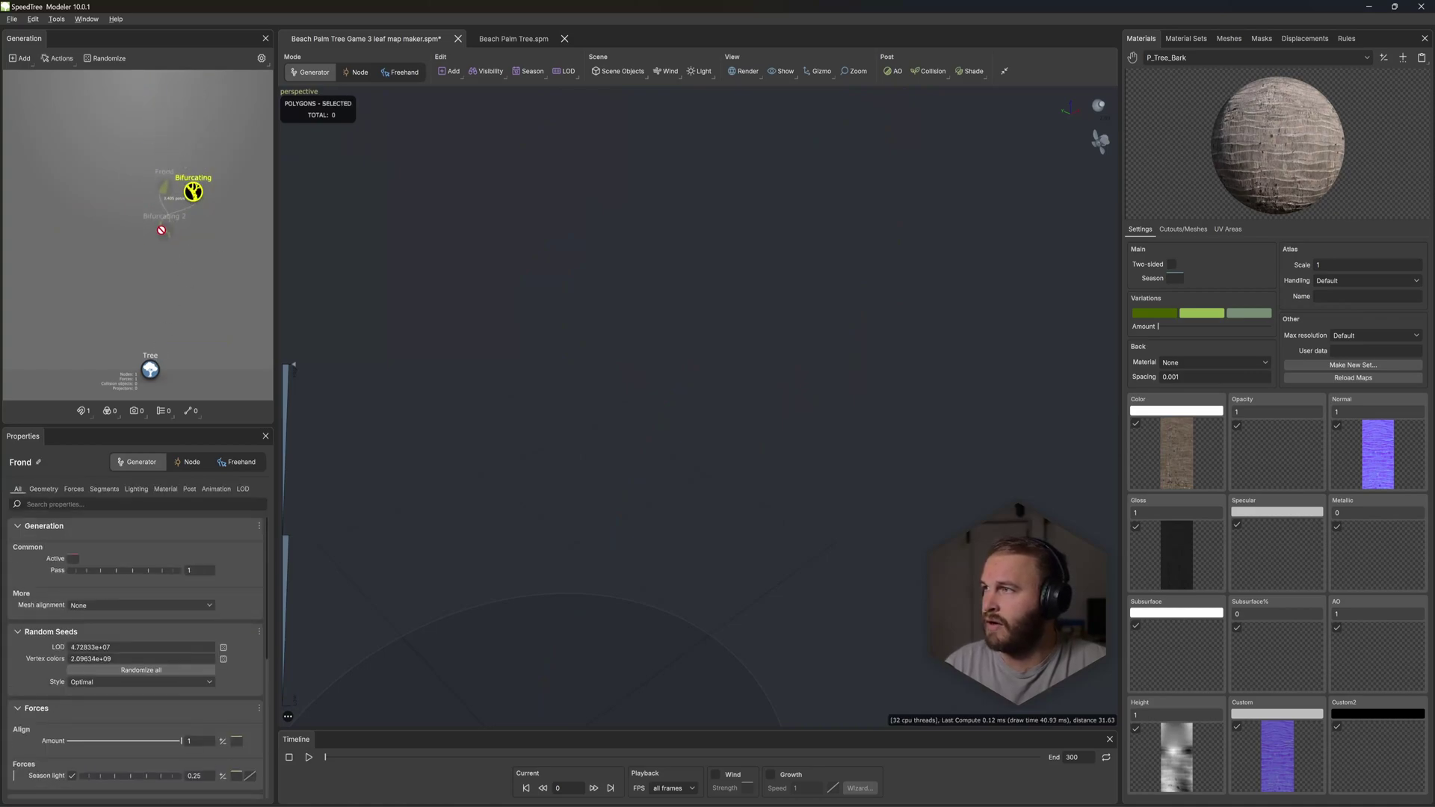
{"action": "left_click_drag", "start_coordinate": [177, 160], "coordinate": [191, 155]}
Step: Set both the frequency and the count of the Bifurcating generator to 1 so it produces a single frond
{"action": "left_click", "coordinate": [194, 194]}
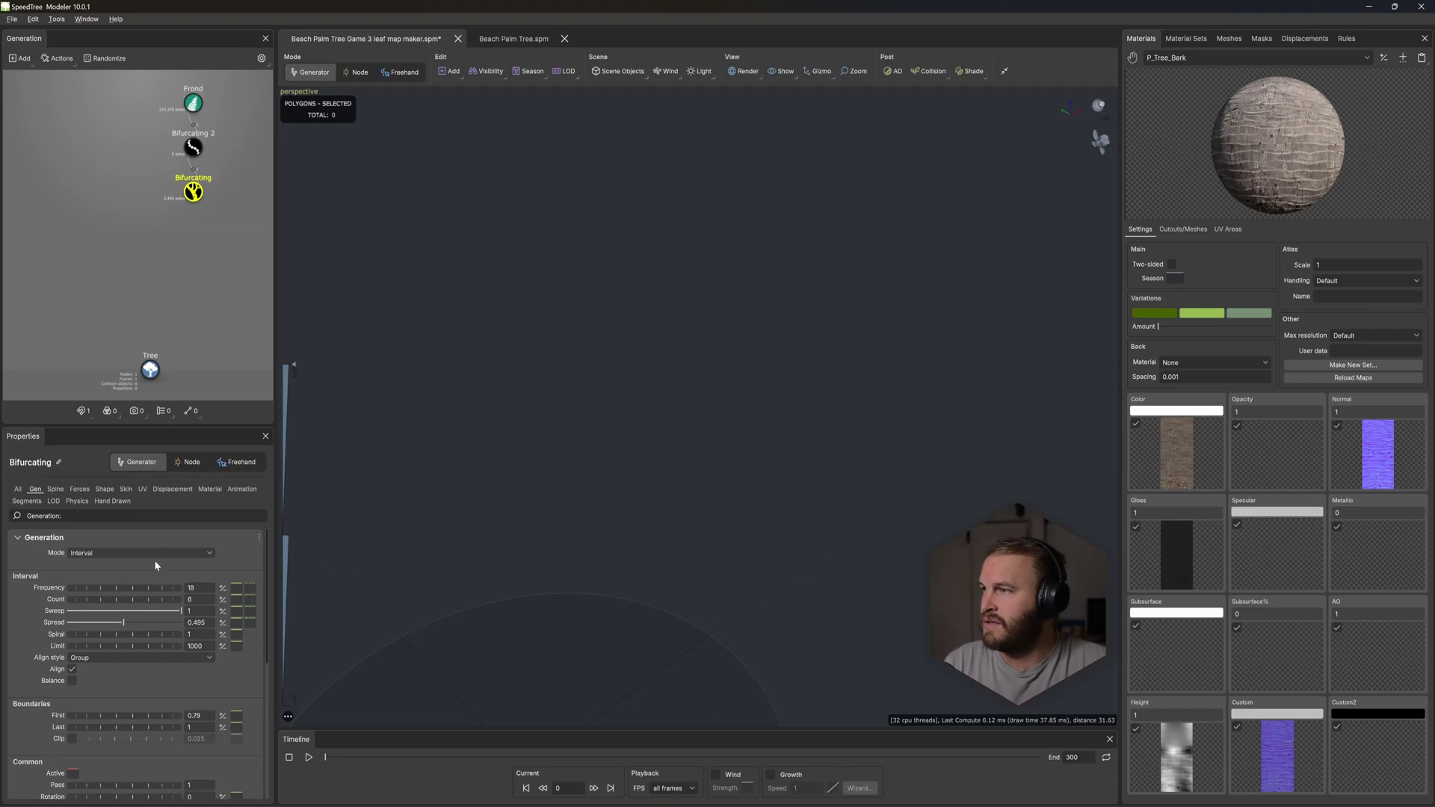
{"action": "double_click", "coordinate": [200, 600]}
{"action": "type", "text": "1"}
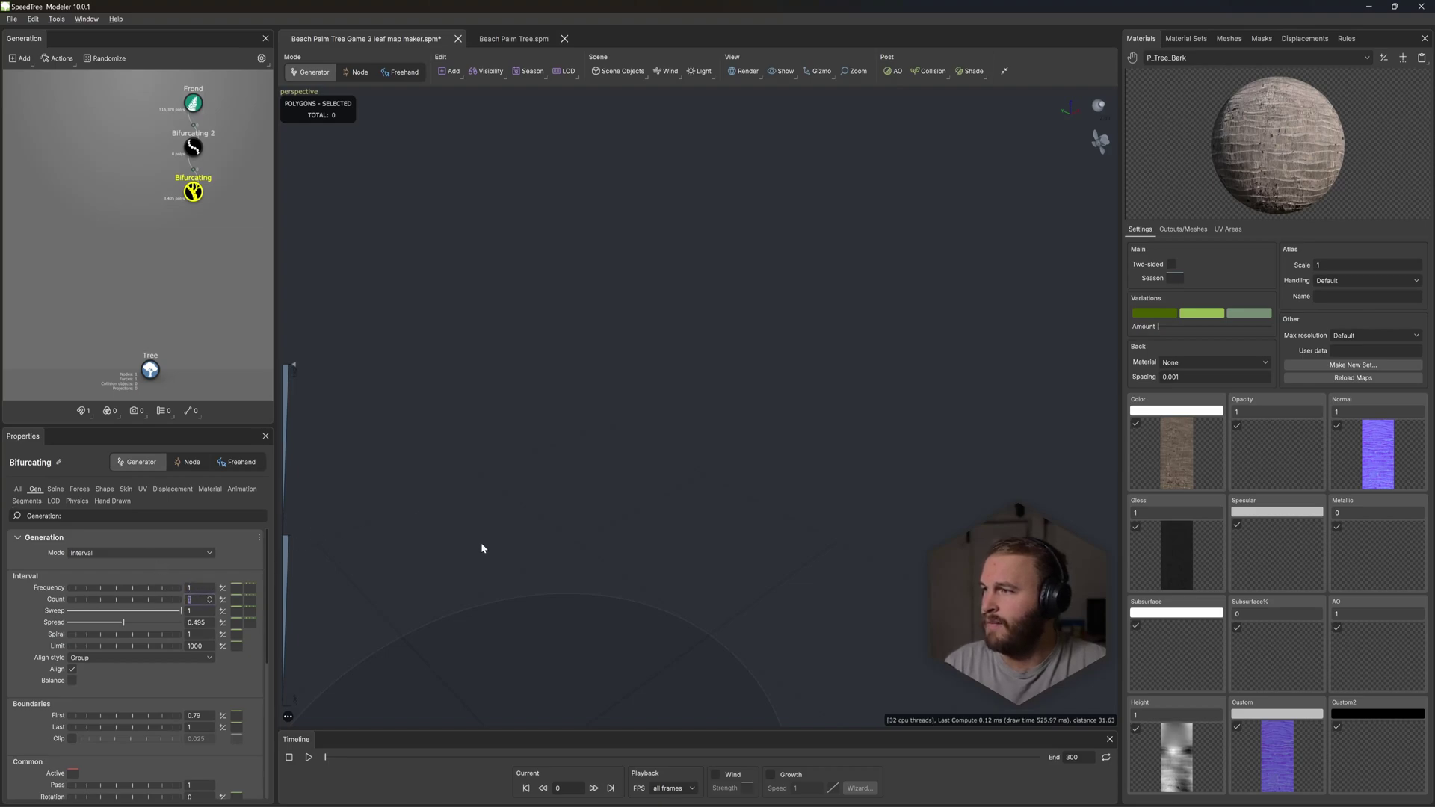
Step: Add a Tube trunk generator to the Tree
{"action": "left_click", "coordinate": [150, 368]}
{"action": "right_click", "coordinate": [714, 526]}
{"action": "mouse_move", "coordinate": [777, 225]}
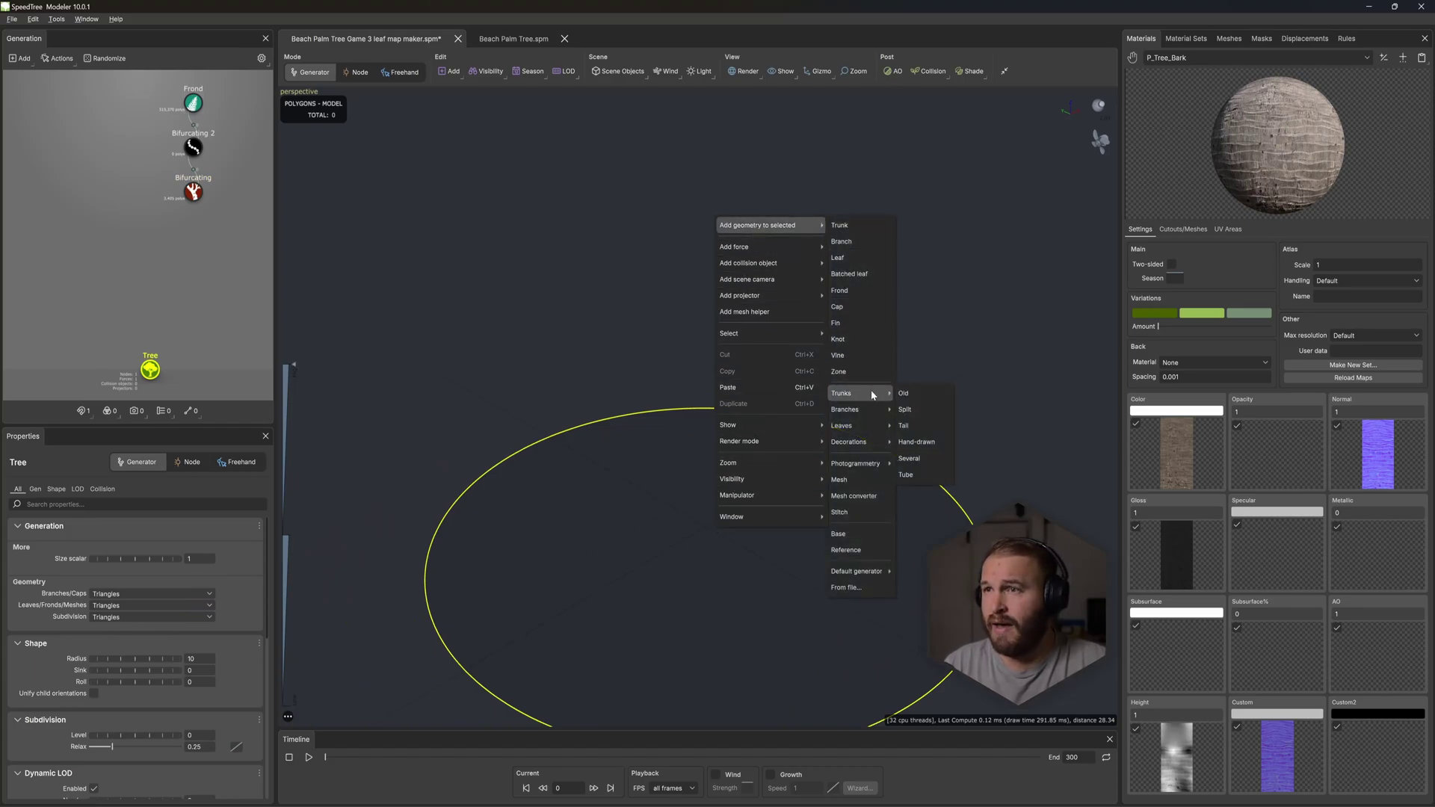
{"action": "left_click", "coordinate": [909, 474]}
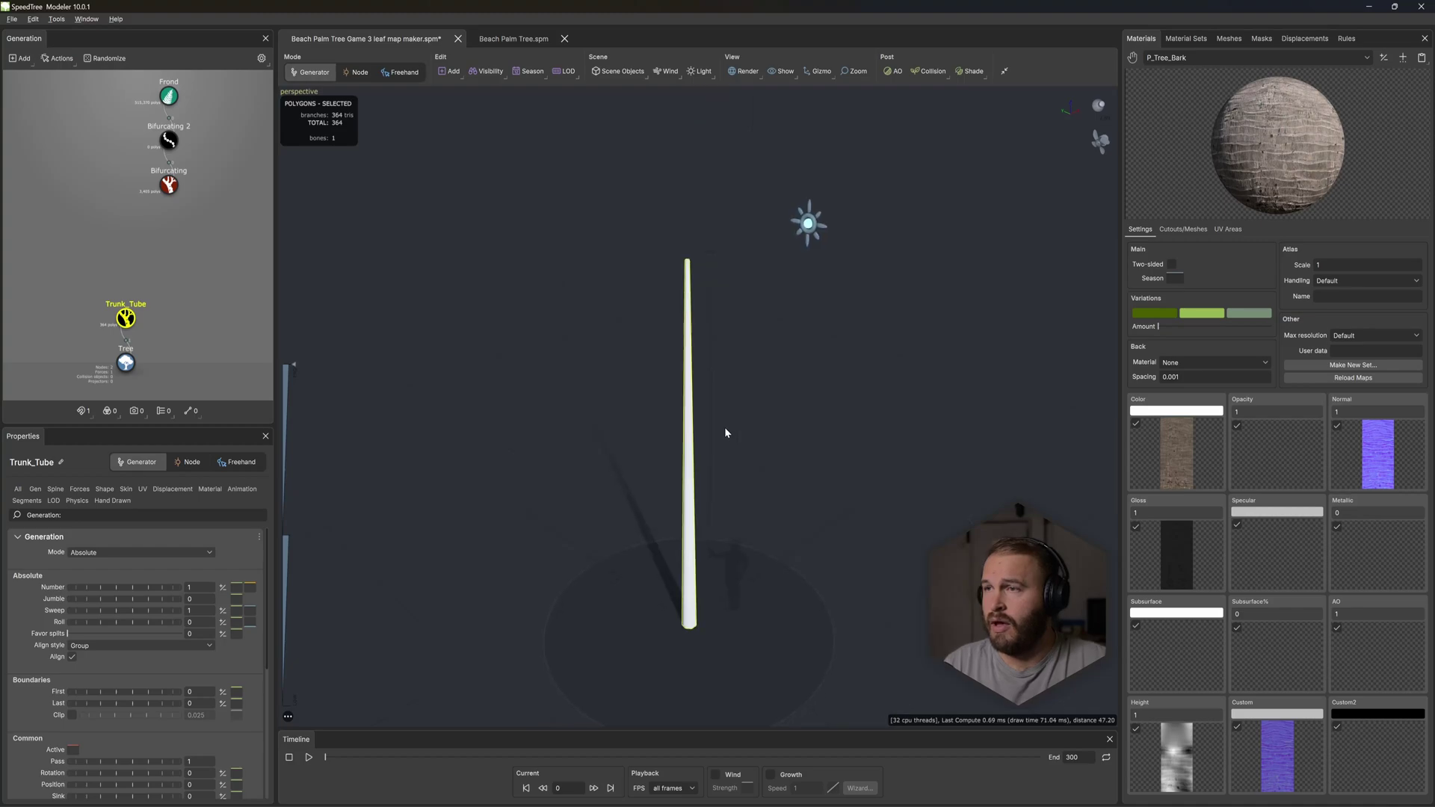
Step: Attach the Bifurcating generator with its frond chain to the tube trunk and inspect the single frond
{"action": "left_click_drag", "start_coordinate": [174, 187], "coordinate": [127, 320]}
{"action": "mouse_move", "coordinate": [715, 398]}
{"action": "left_mouse_down"}
{"action": "mouse_move", "coordinate": [775, 428]}
{"action": "mouse_move", "coordinate": [564, 396]}
{"action": "mouse_move", "coordinate": [748, 381]}
{"action": "mouse_move", "coordinate": [730, 389]}
{"action": "left_mouse_up"}
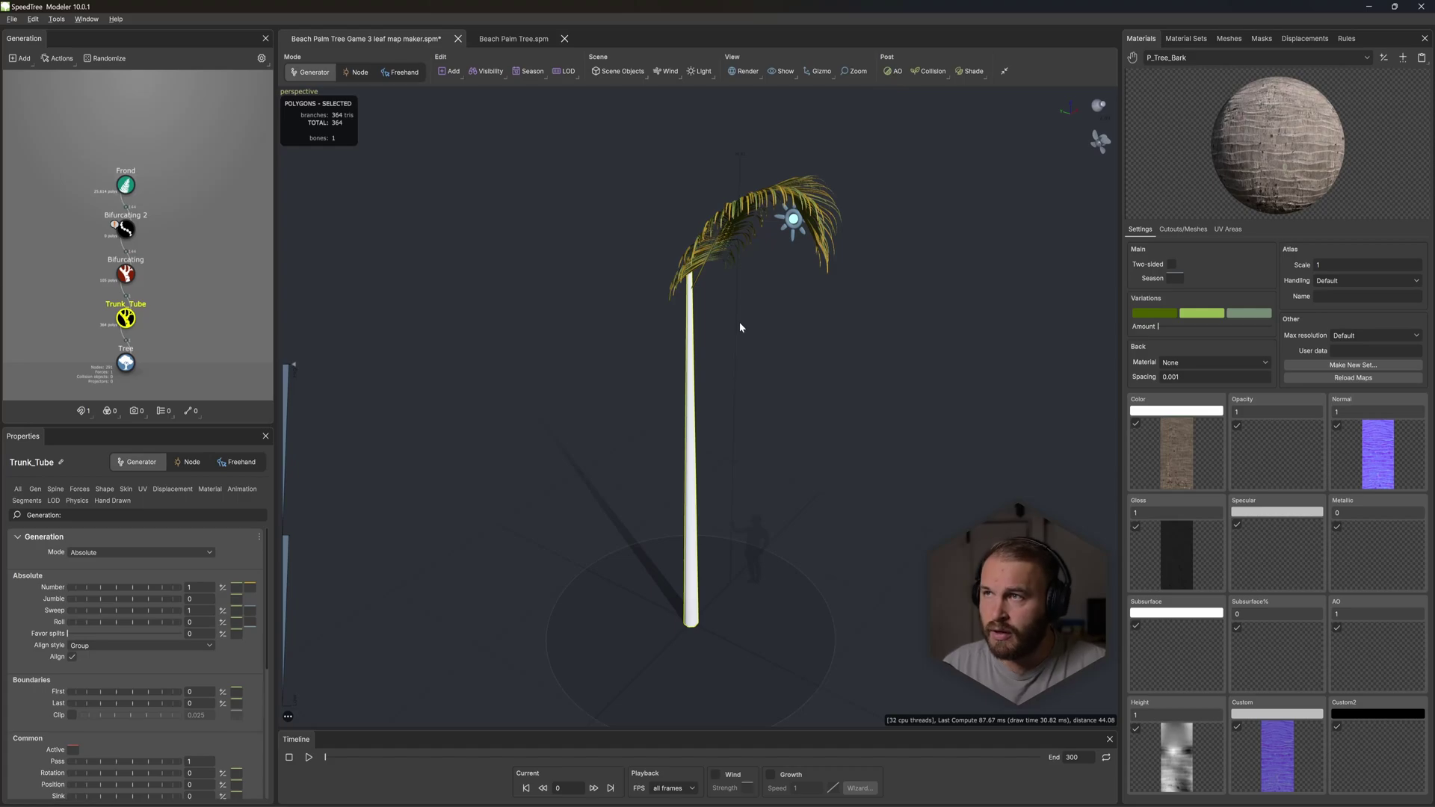
{"action": "left_click_drag", "start_coordinate": [740, 326], "coordinate": [762, 349]}
{"action": "scroll", "coordinate": [719, 407], "scroll_direction": "up", "scroll_amount": 5}
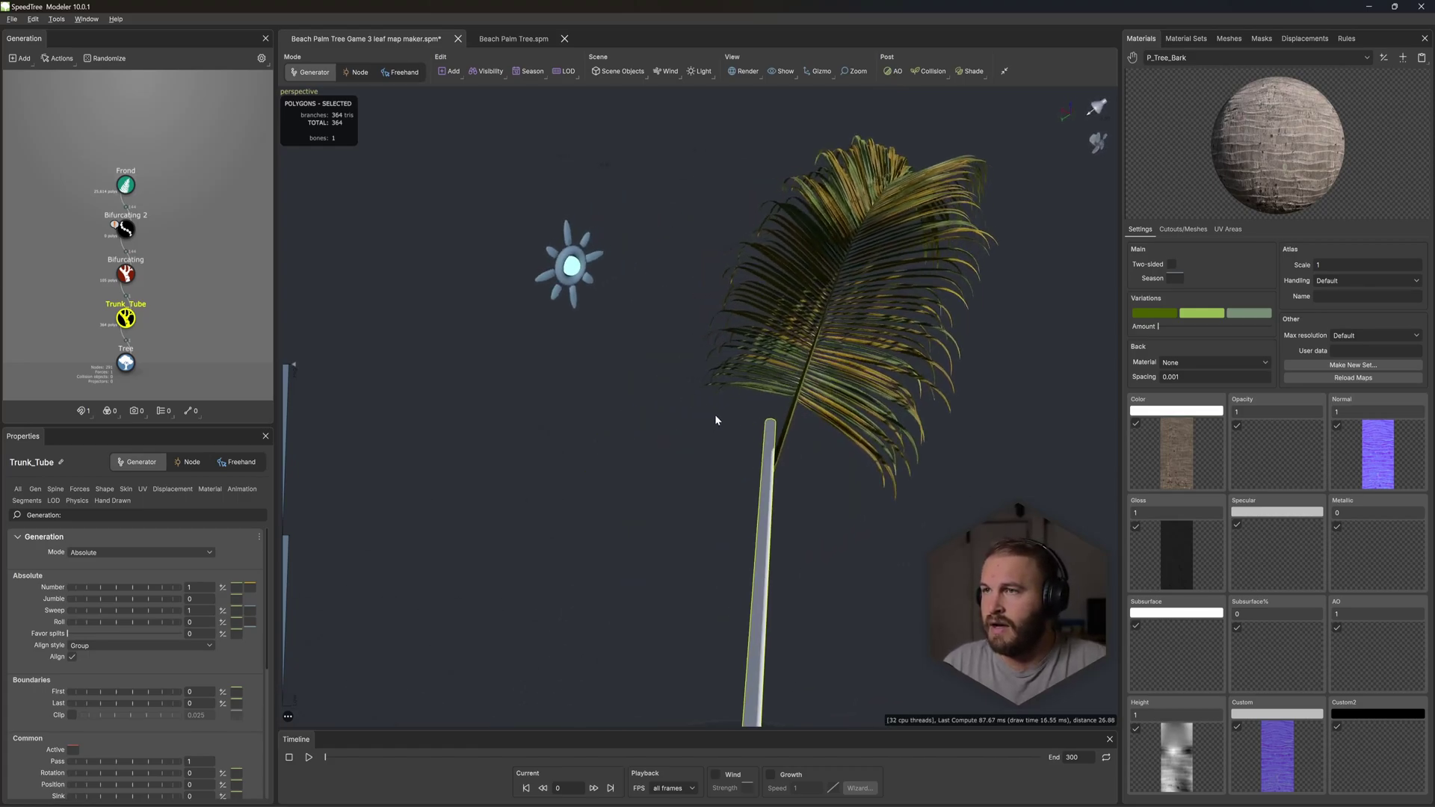
Step: Bring up the settings of the Leafs material, checking the neighbouring material as well
{"action": "left_click", "coordinate": [1196, 44]}
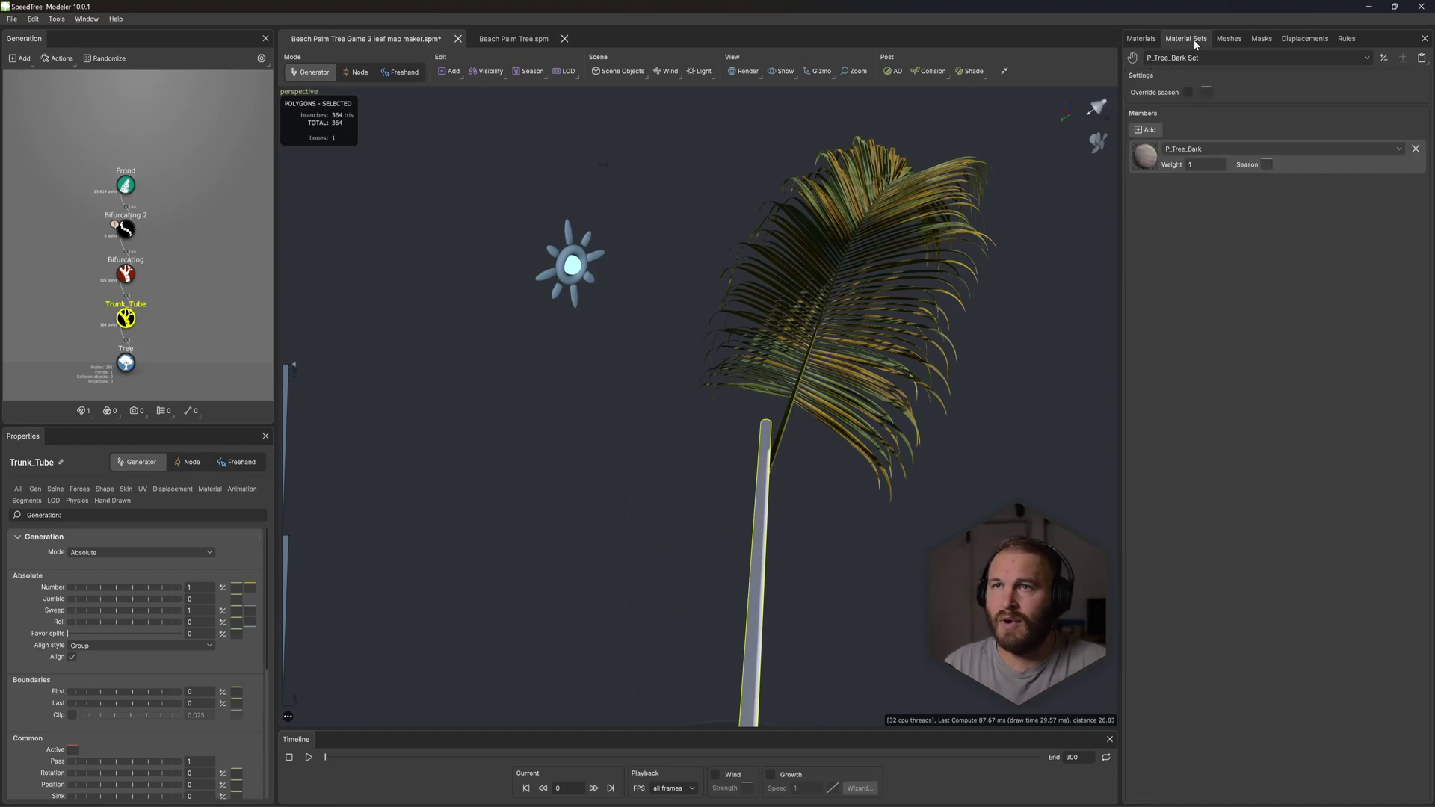
{"action": "left_click", "coordinate": [1143, 40]}
{"action": "left_click", "coordinate": [1157, 57]}
{"action": "left_click", "coordinate": [1177, 130]}
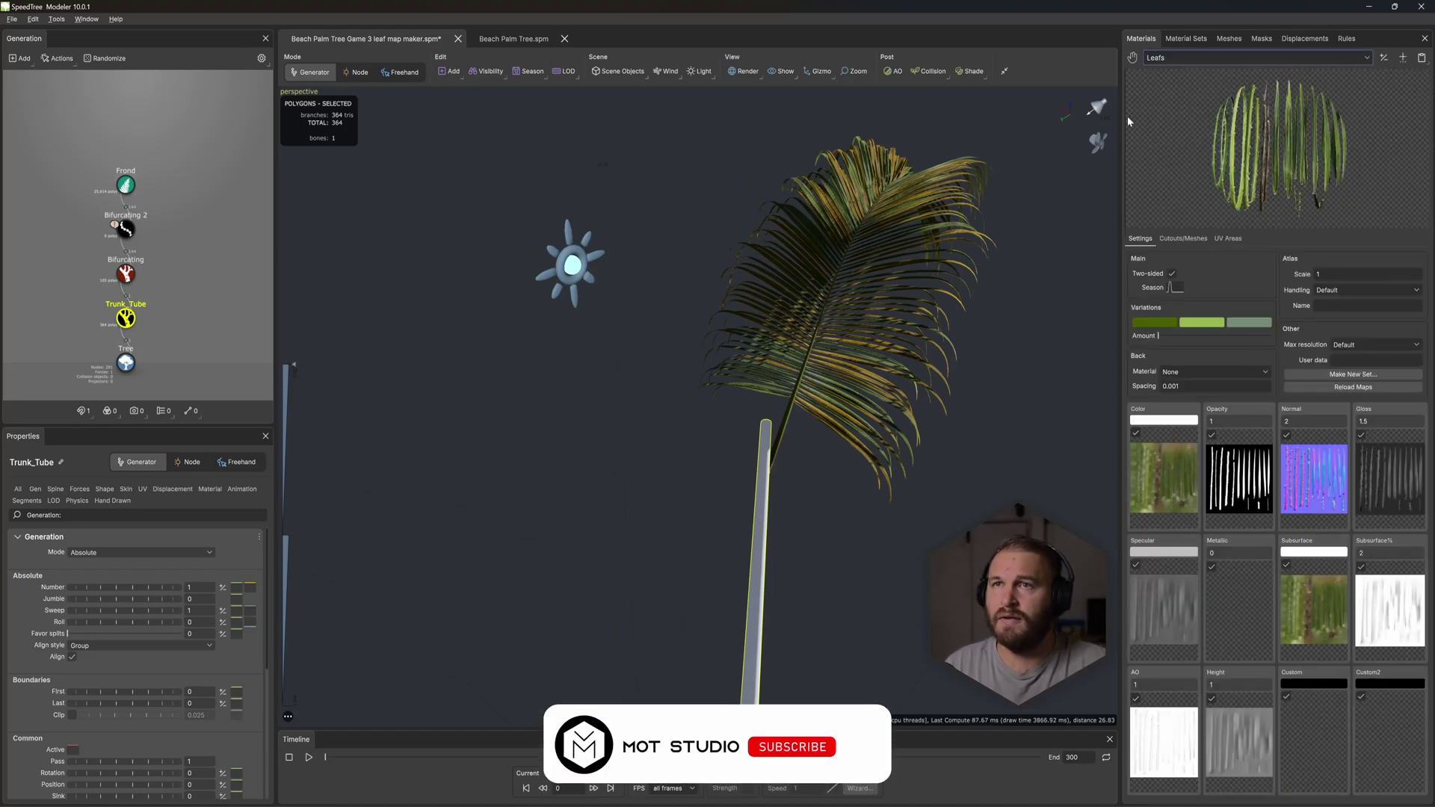
{"action": "left_click", "coordinate": [1162, 58]}
{"action": "left_click", "coordinate": [1167, 141]}
{"action": "left_click", "coordinate": [1162, 58]}
{"action": "left_click", "coordinate": [1162, 125]}
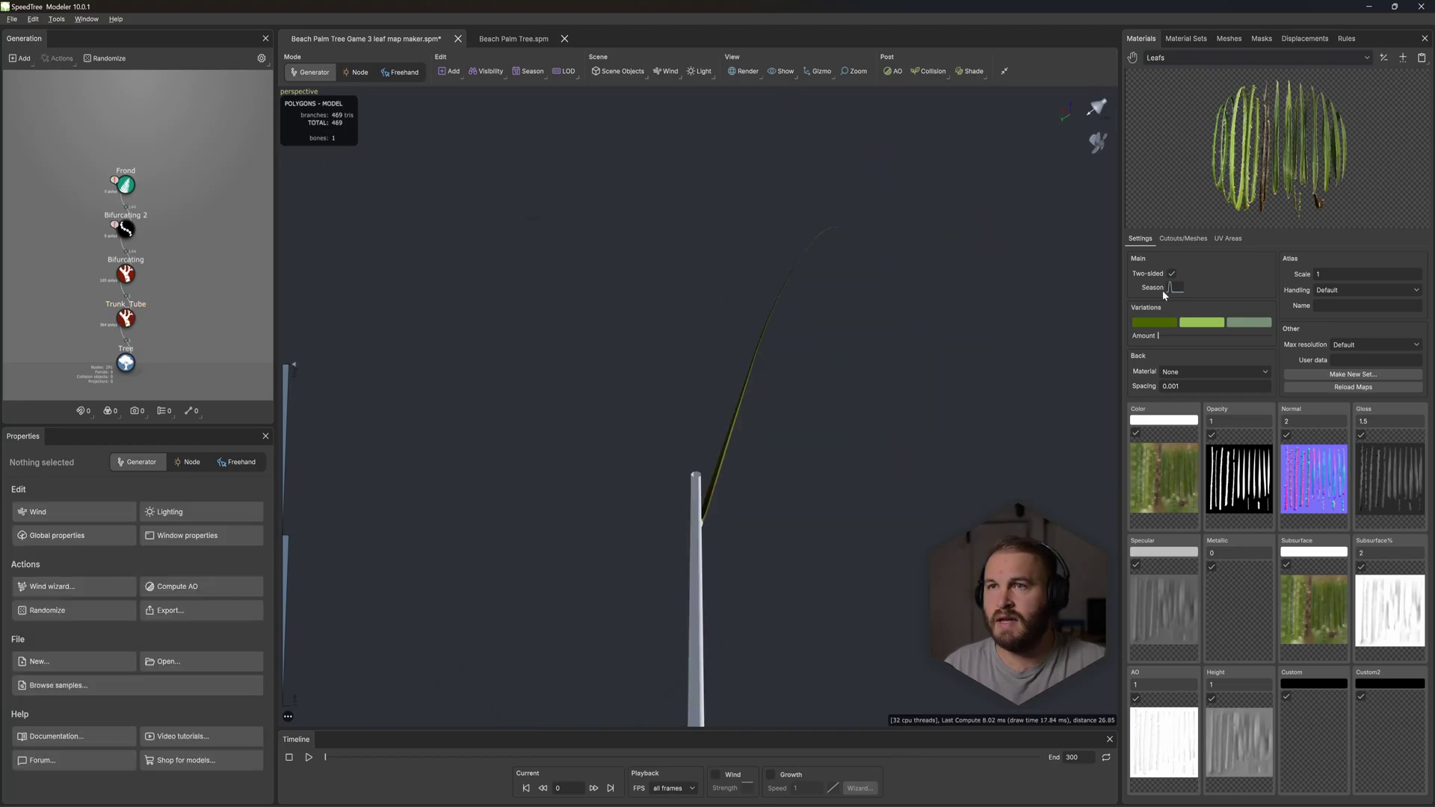
Step: Replace the Leafs material's season curve with the flat preset at full value
{"action": "left_click", "coordinate": [1175, 288]}
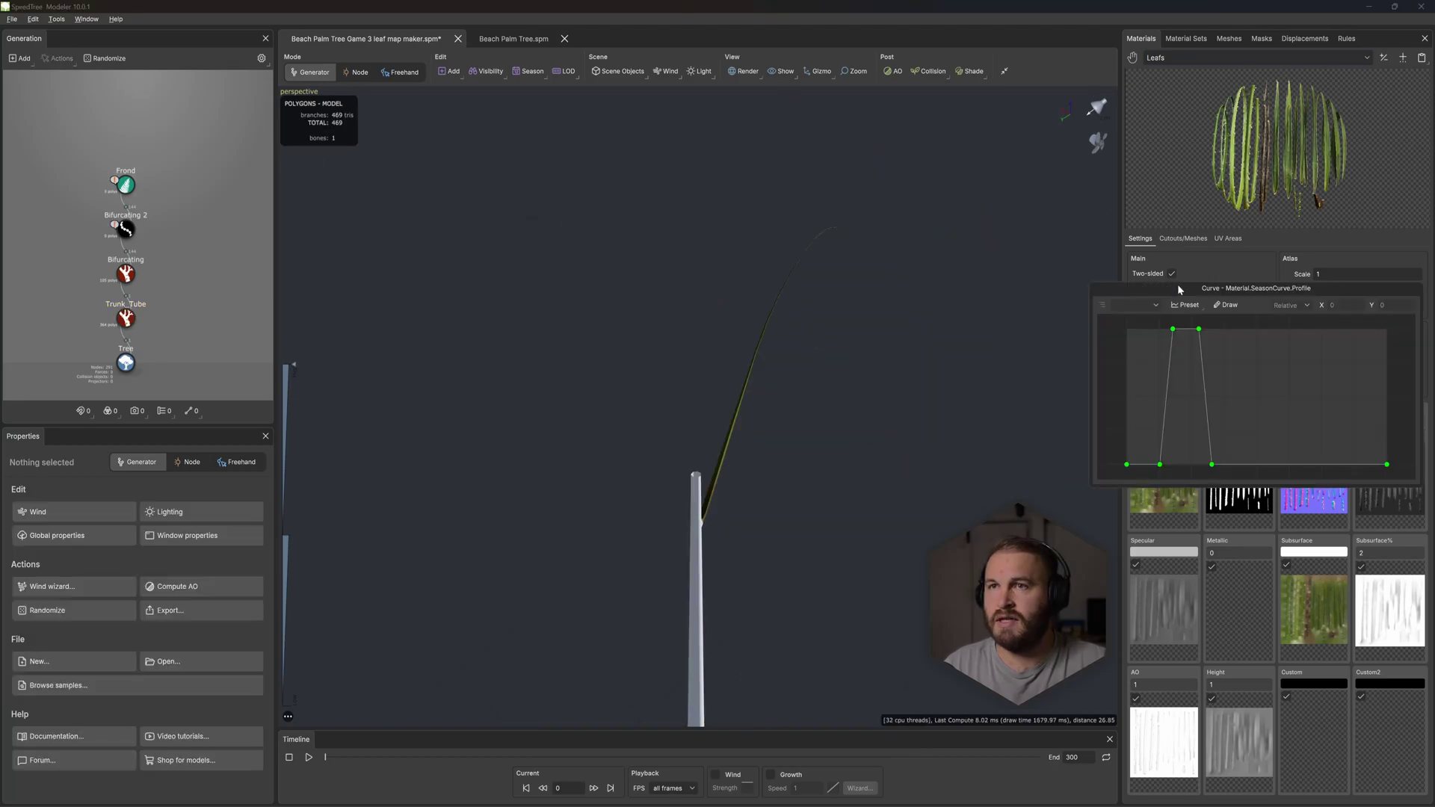
{"action": "left_click", "coordinate": [1186, 305]}
{"action": "left_click", "coordinate": [1179, 330]}
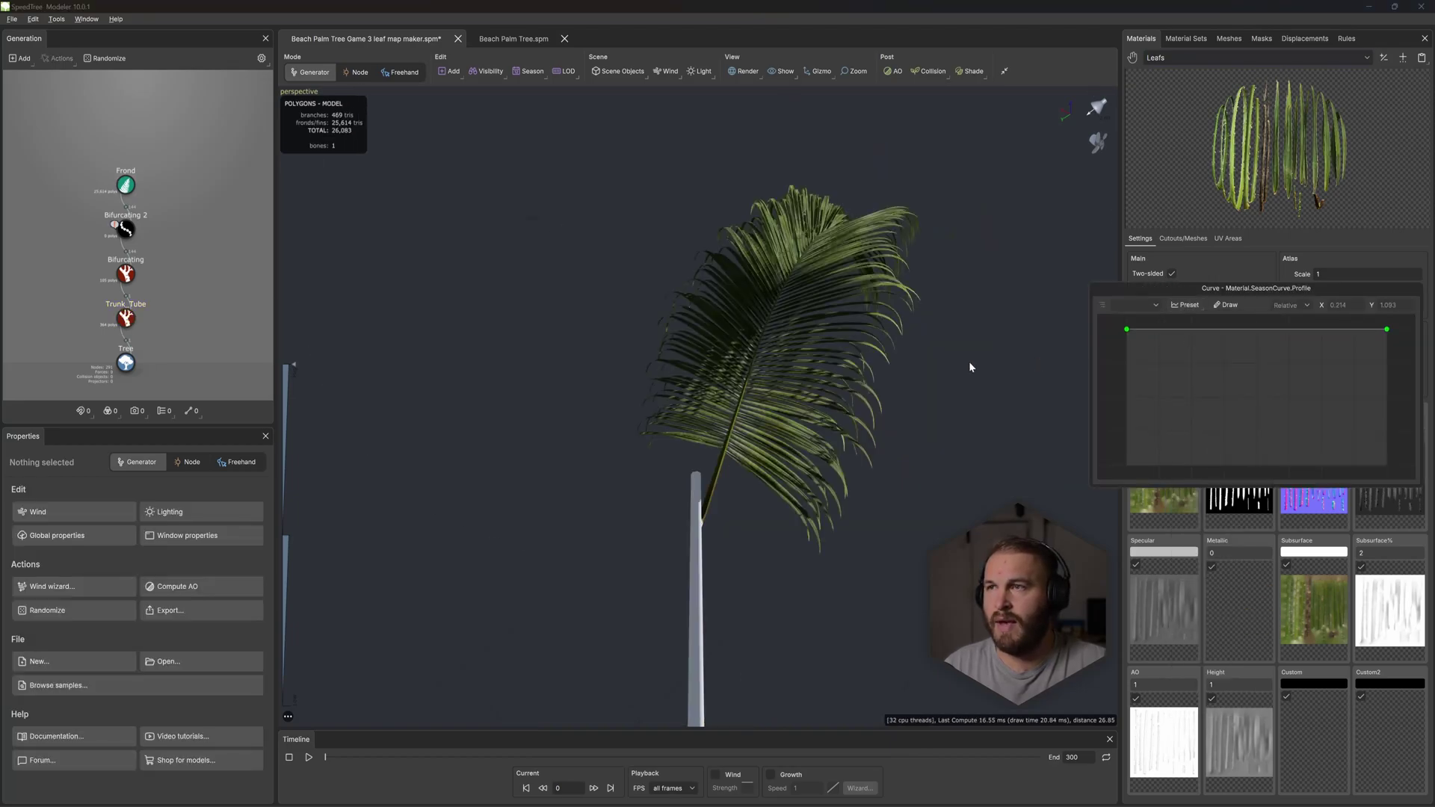
Step: Inspect the frond in perspective and show it from above in a maximized xy plane view
{"action": "left_click_drag", "start_coordinate": [847, 375], "coordinate": [849, 378]}
{"action": "middle_click_drag", "start_coordinate": [849, 378], "coordinate": [842, 342]}
{"action": "left_click_drag", "start_coordinate": [842, 341], "coordinate": [725, 429]}
{"action": "scroll", "coordinate": [757, 408], "scroll_direction": "down", "scroll_amount": 5}
{"action": "scroll", "coordinate": [758, 409], "scroll_direction": "down", "scroll_amount": 1}
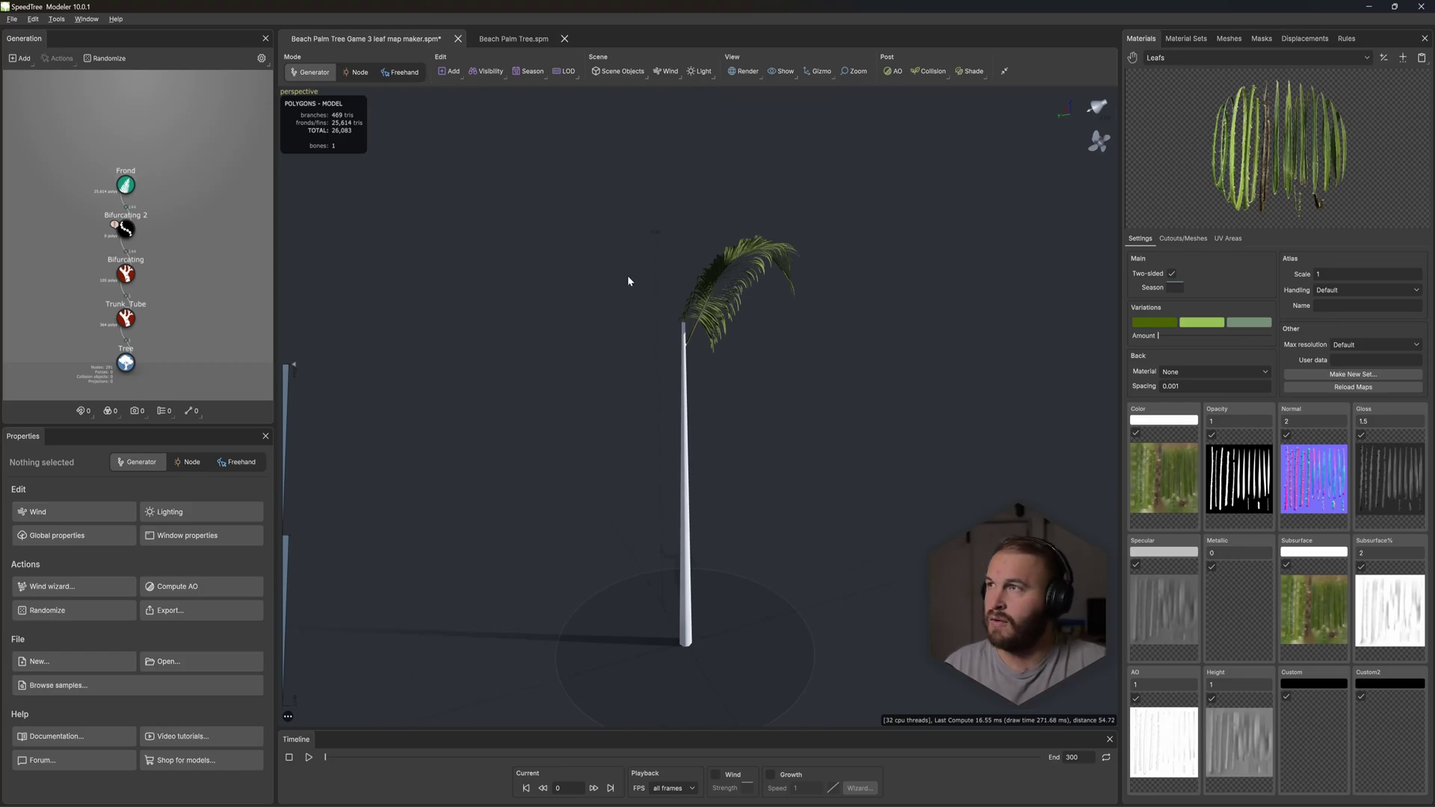
{"action": "key", "text": "space"}
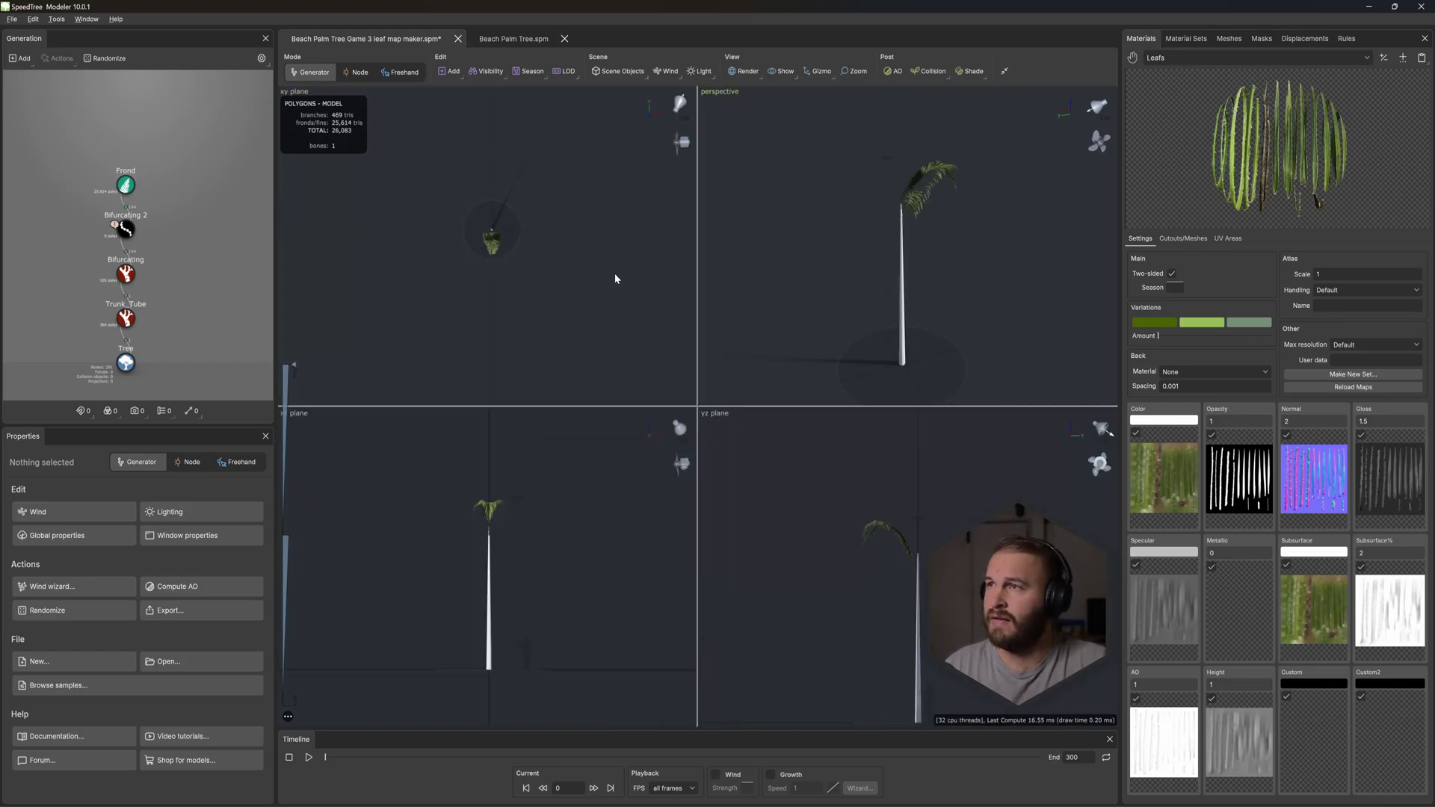
{"action": "key", "text": "alt+w"}
{"action": "scroll", "coordinate": [723, 370], "scroll_direction": "up", "scroll_amount": 8}
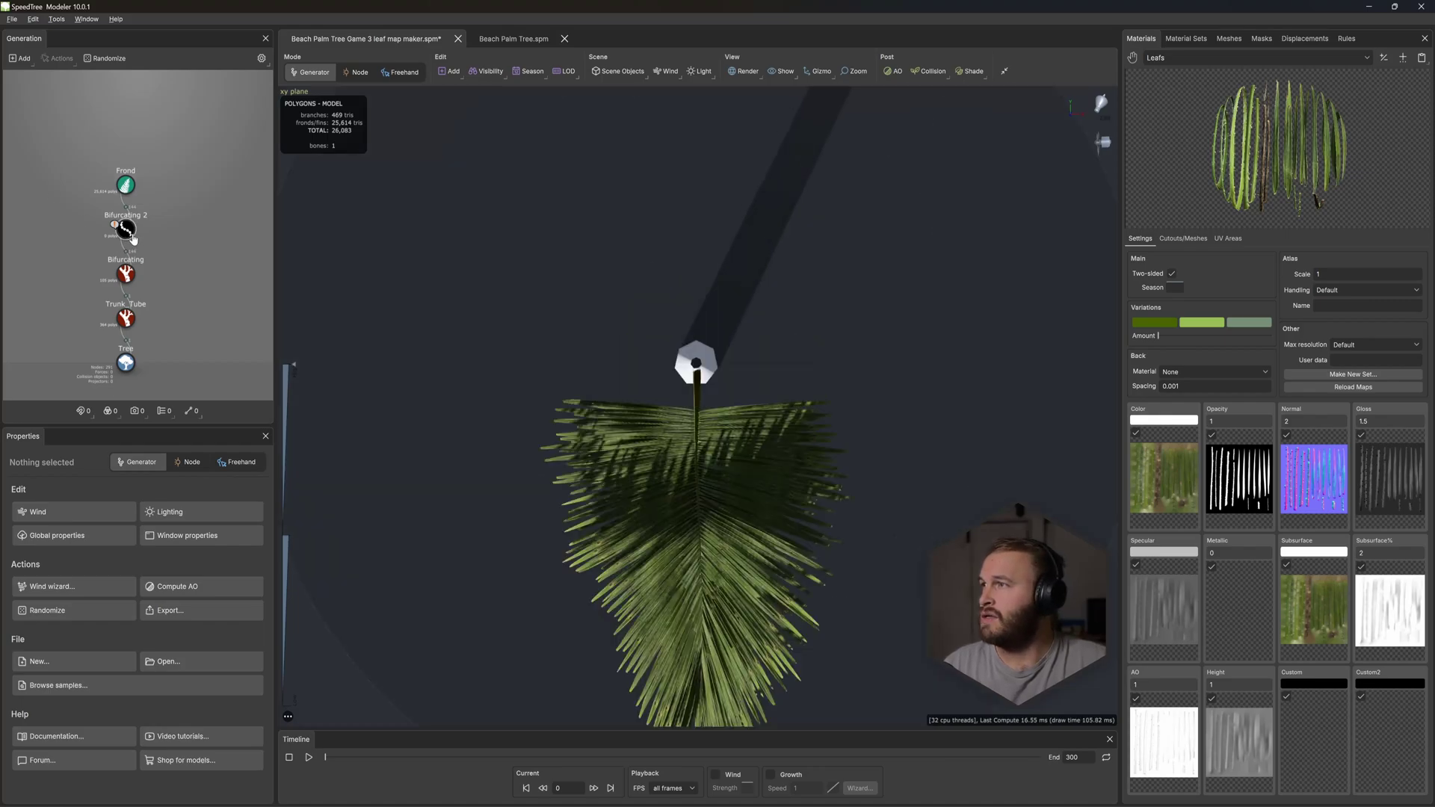
Step: Set the Bifurcating generator's rotation to 0.5 so the frond points the opposite way from the trunk
{"action": "left_click", "coordinate": [126, 230]}
{"action": "key", "text": "Down"}
{"action": "left_click_drag", "start_coordinate": [369, 410], "coordinate": [388, 667]}
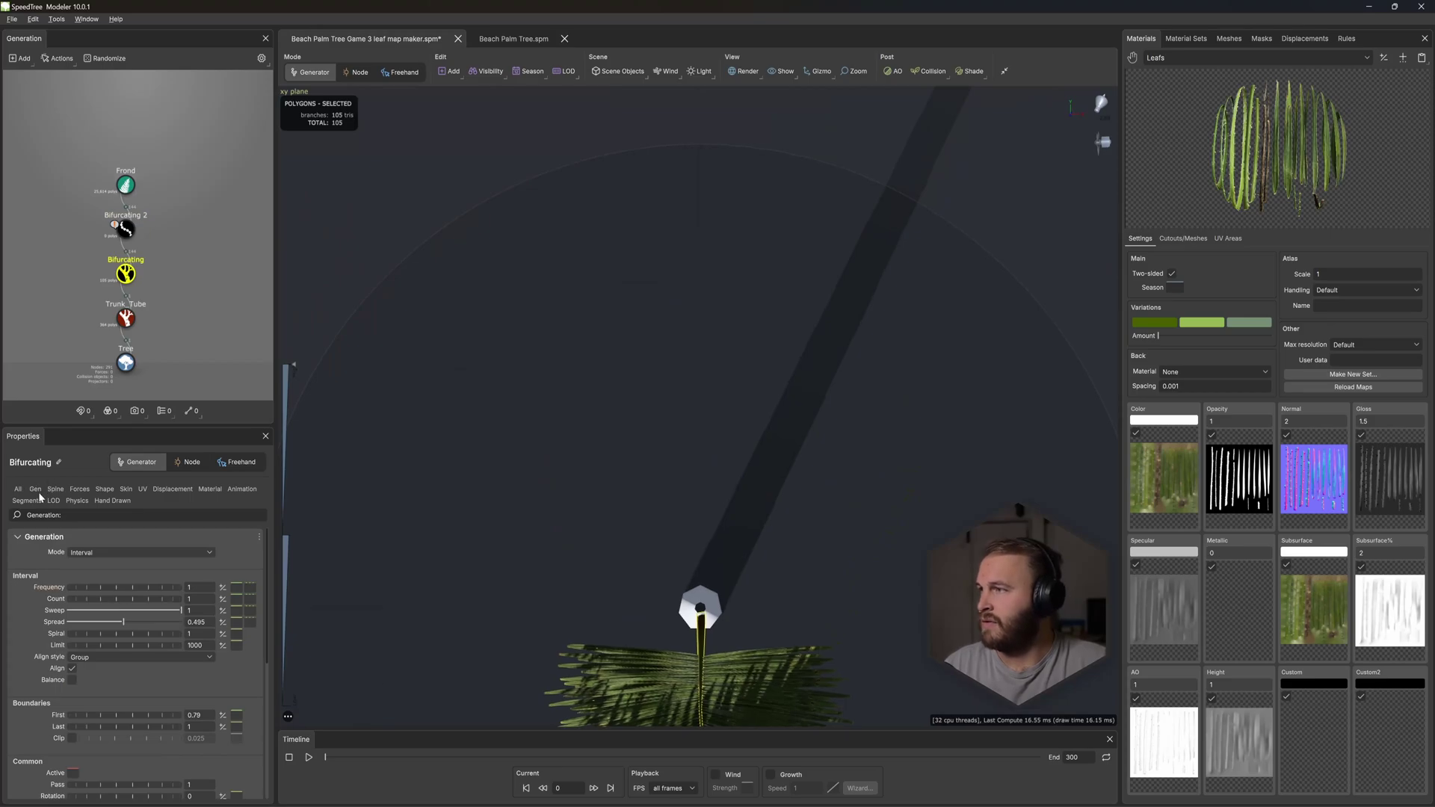
{"action": "scroll", "coordinate": [192, 636], "scroll_direction": "down", "scroll_amount": 5}
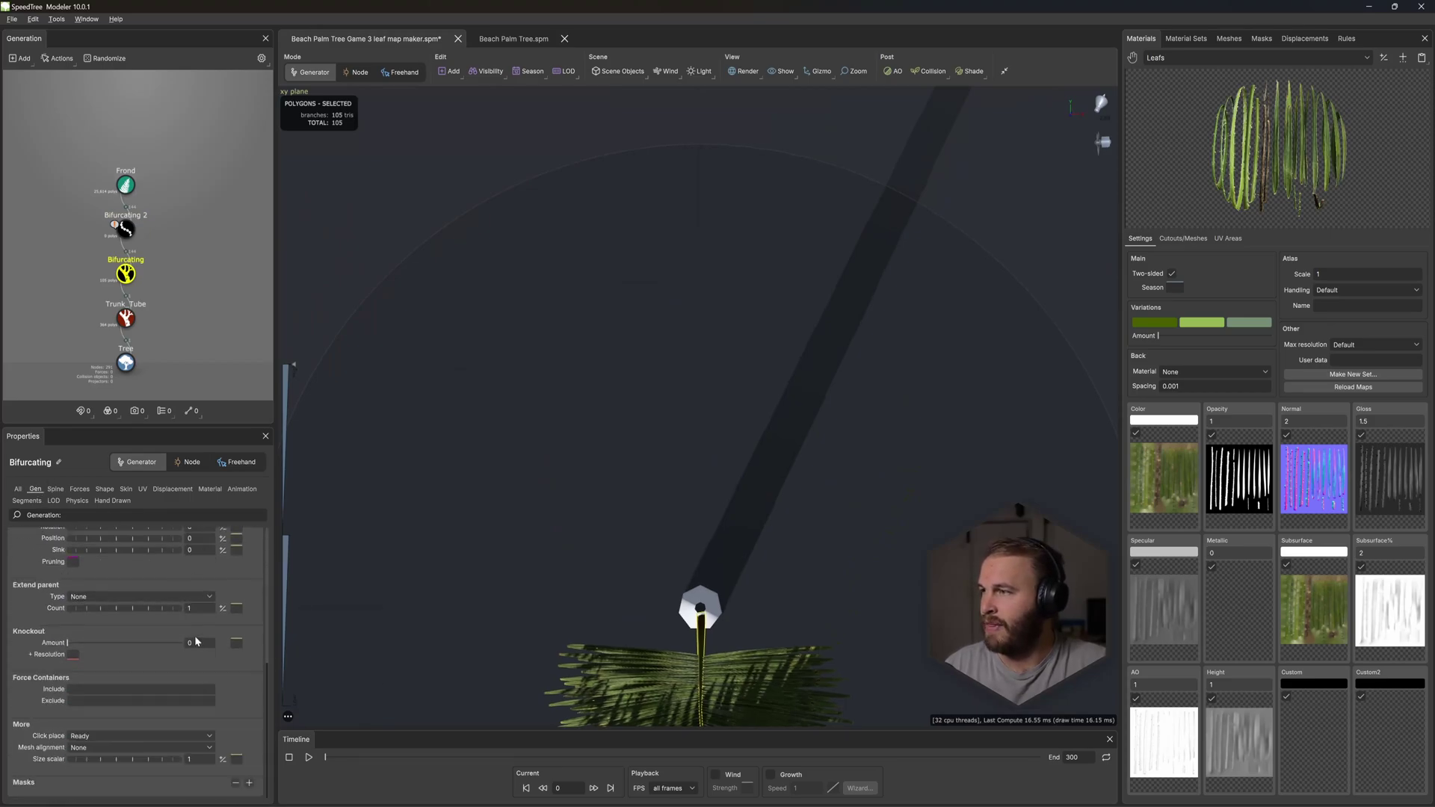
{"action": "mouse_move", "coordinate": [110, 601]}
{"action": "left_mouse_down"}
{"action": "mouse_move", "coordinate": [154, 595]}
{"action": "mouse_move", "coordinate": [136, 595]}
{"action": "left_mouse_up"}
{"action": "scroll", "coordinate": [590, 418], "scroll_direction": "up", "scroll_amount": 2}
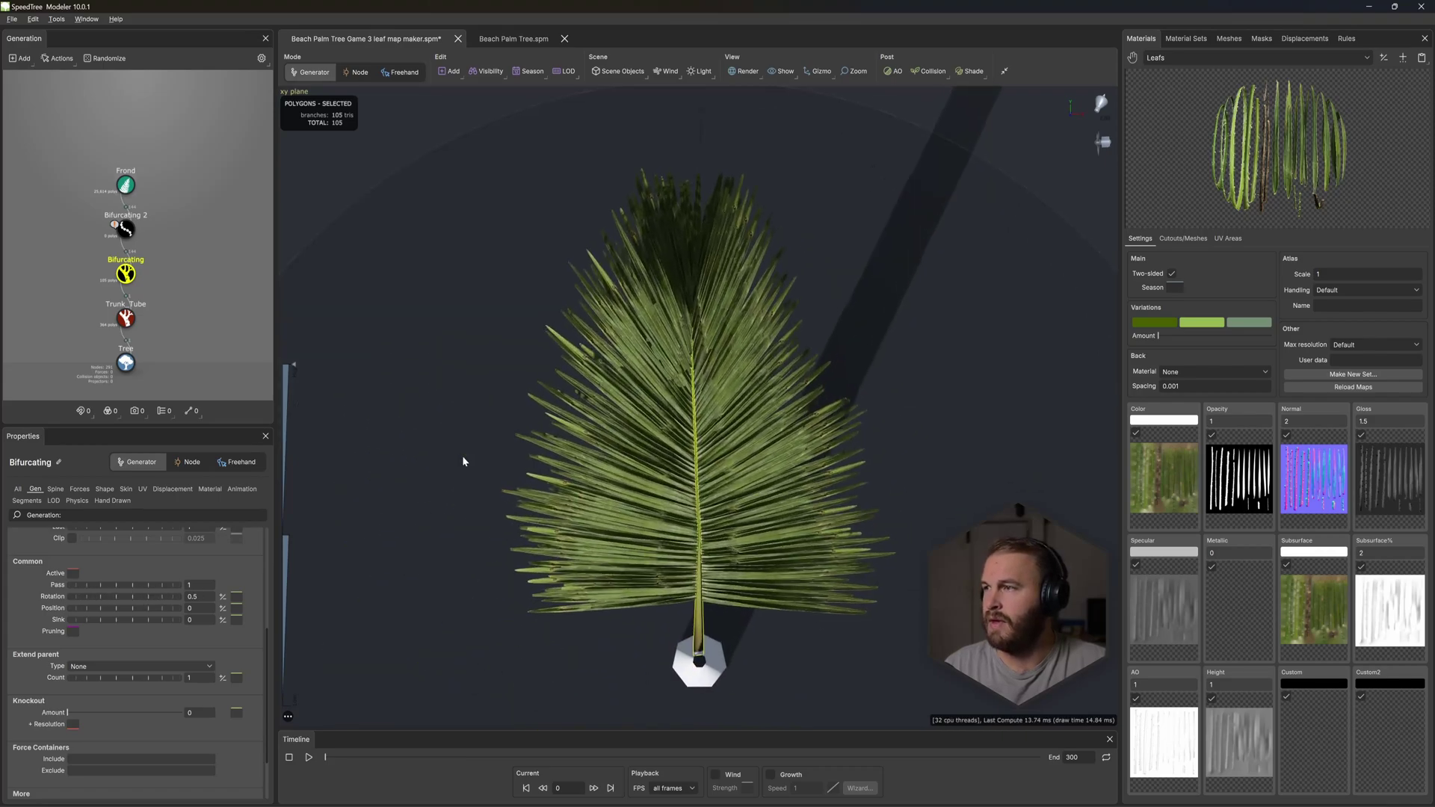
Step: Set the Bifurcating spine's late noise amount and turbulence to 0 to straighten the frond's stem
{"action": "left_click", "coordinate": [58, 488]}
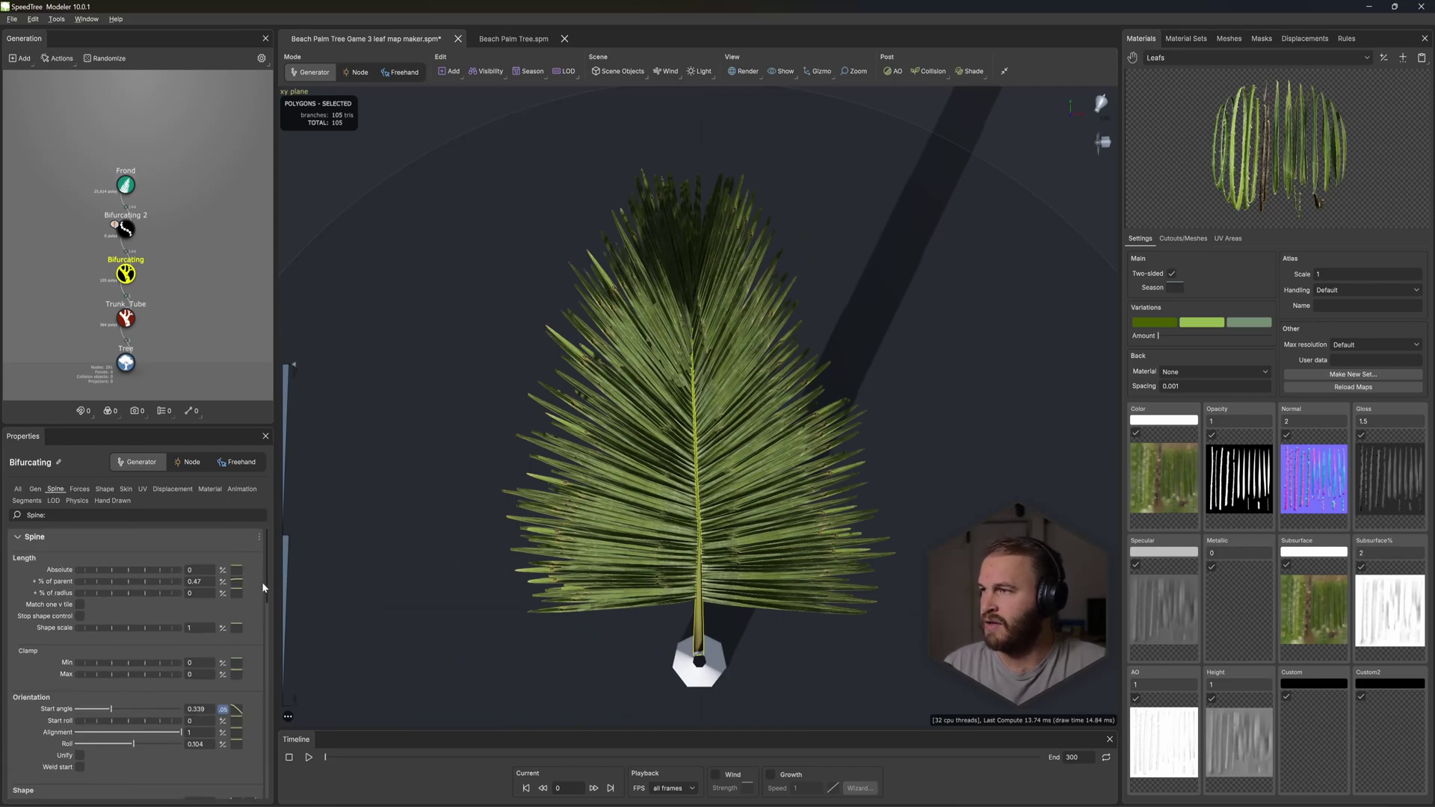
{"action": "scroll", "coordinate": [266, 584], "scroll_direction": "down", "scroll_amount": 10}
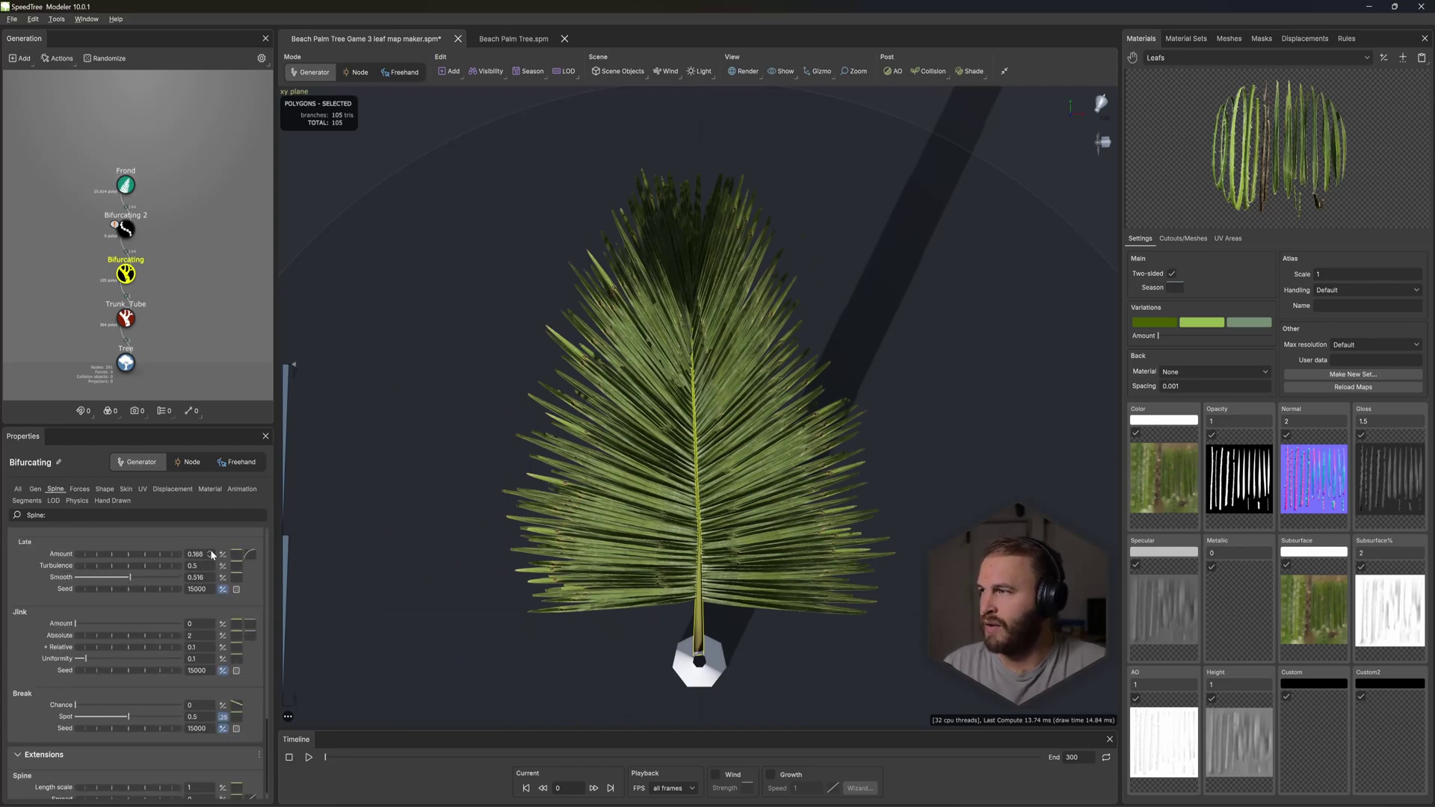
{"action": "key", "text": "Return"}
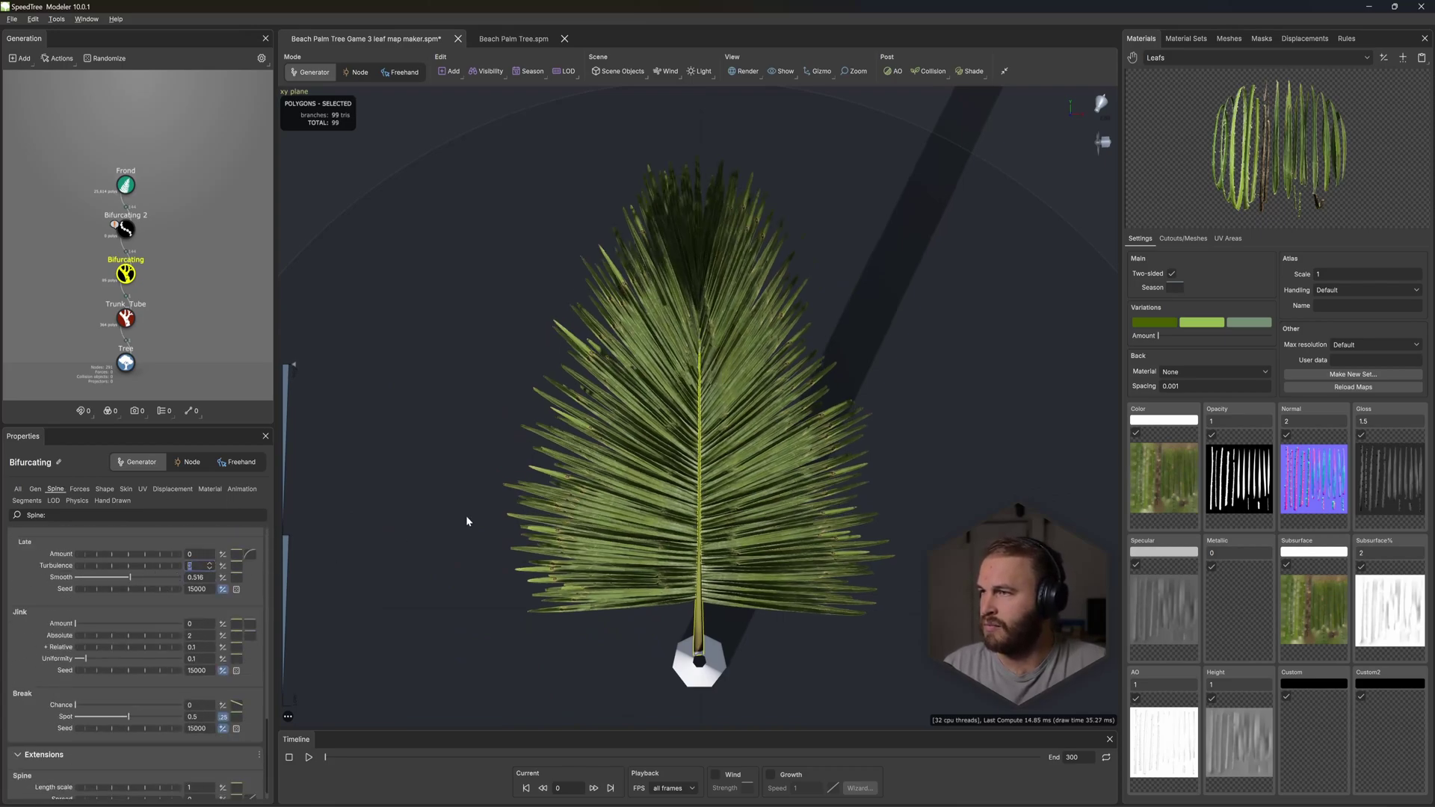
{"action": "middle_click_drag", "start_coordinate": [724, 412], "coordinate": [723, 418]}
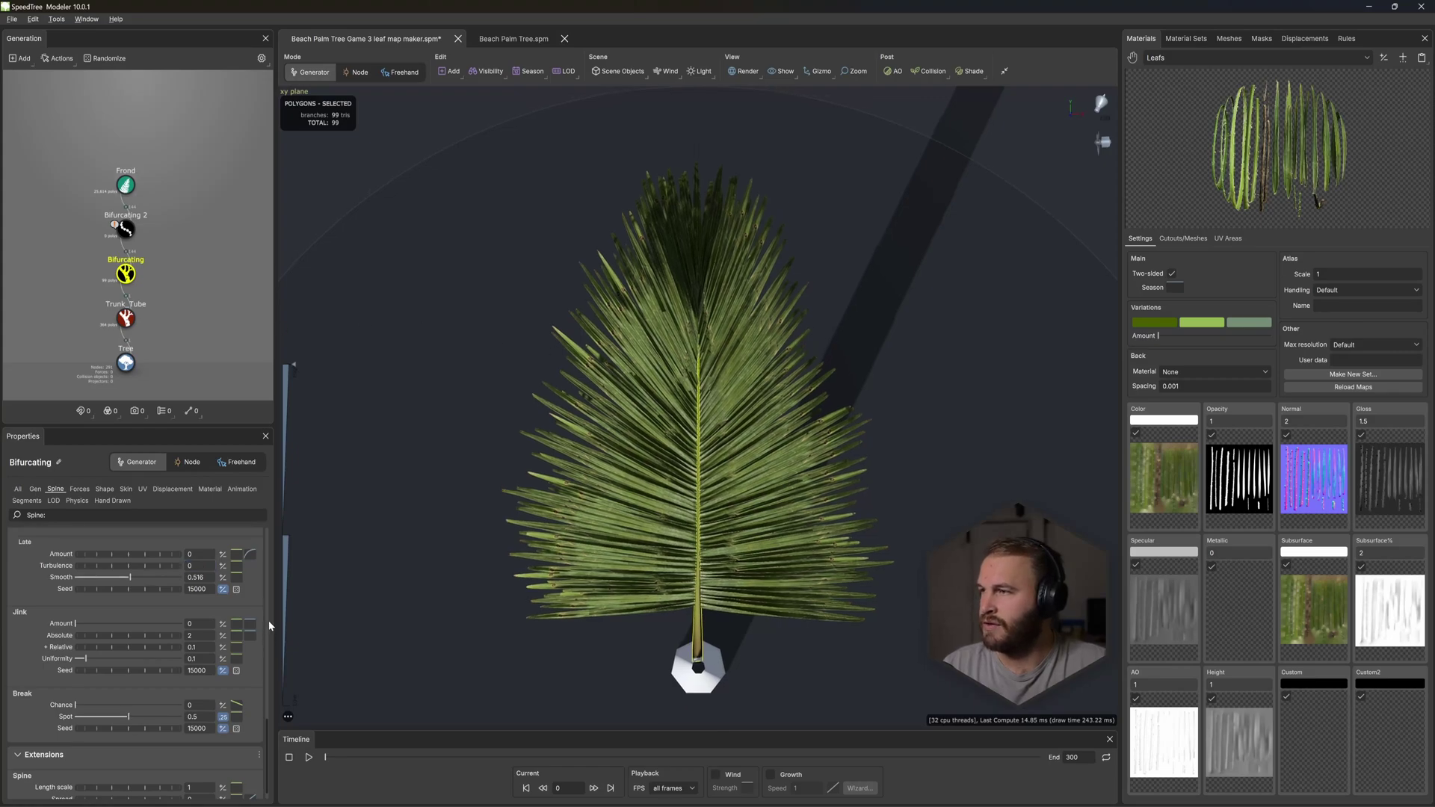
Step: Set the Bifurcating spine's gravity to 0 and deselect the generator
{"action": "scroll", "coordinate": [172, 643], "scroll_direction": "up", "scroll_amount": 8}
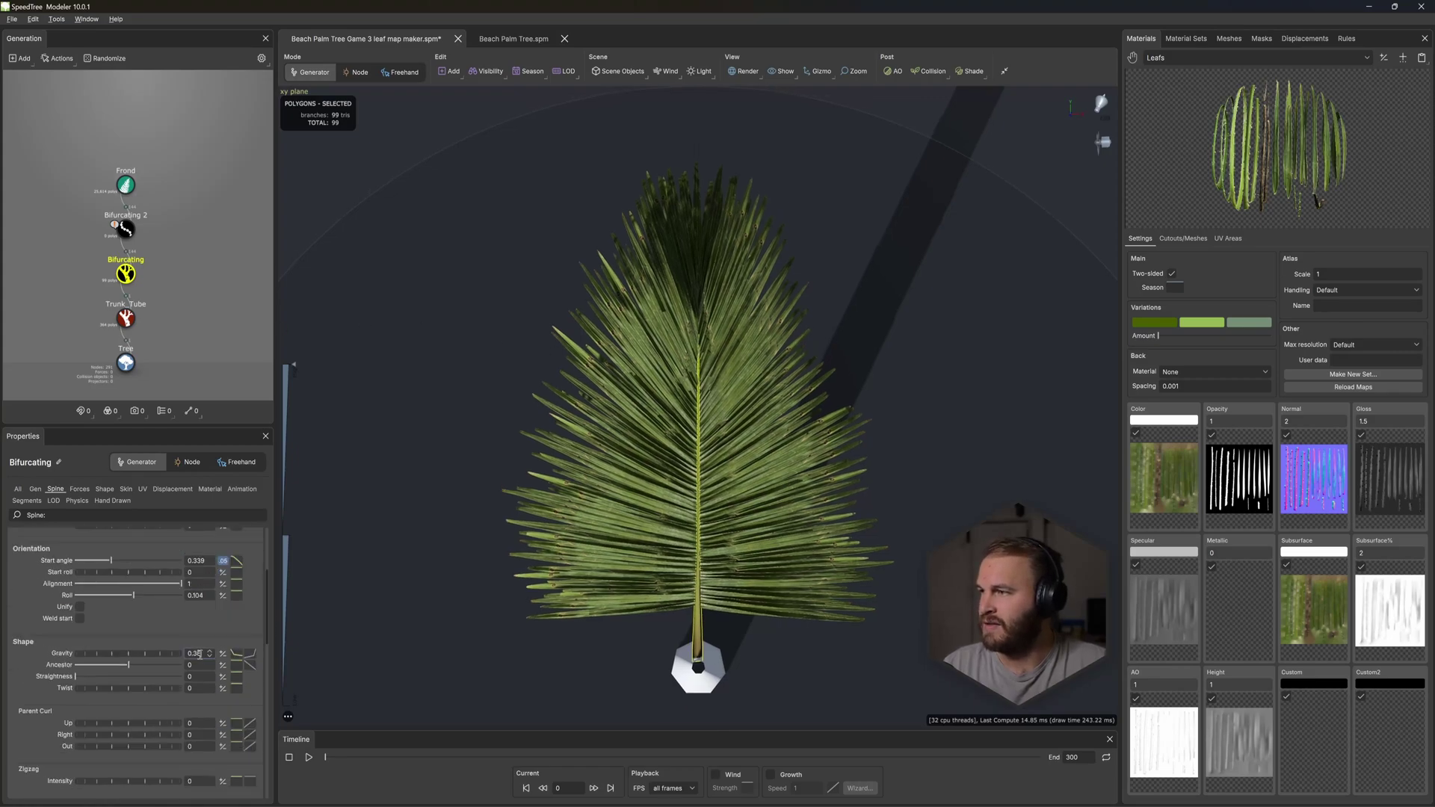
{"action": "key", "text": "Return"}
{"action": "middle_click_drag", "start_coordinate": [635, 485], "coordinate": [651, 465]}
{"action": "left_click", "coordinate": [570, 511]}
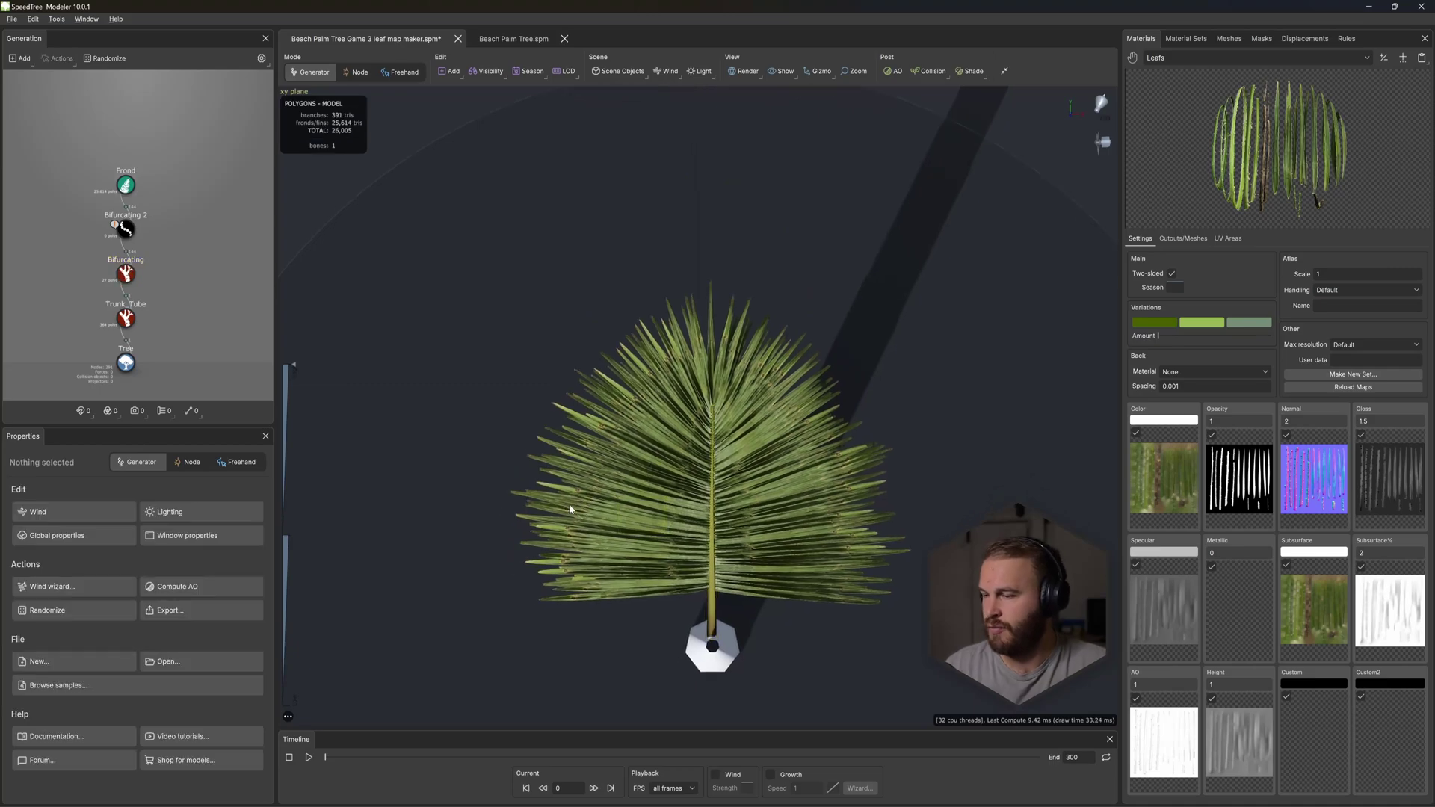
Step: Apply the Max preset to the Bifurcating spine's start angle parent curve and set the start angle to 0.547 in the perspective view
{"action": "key", "text": "space"}
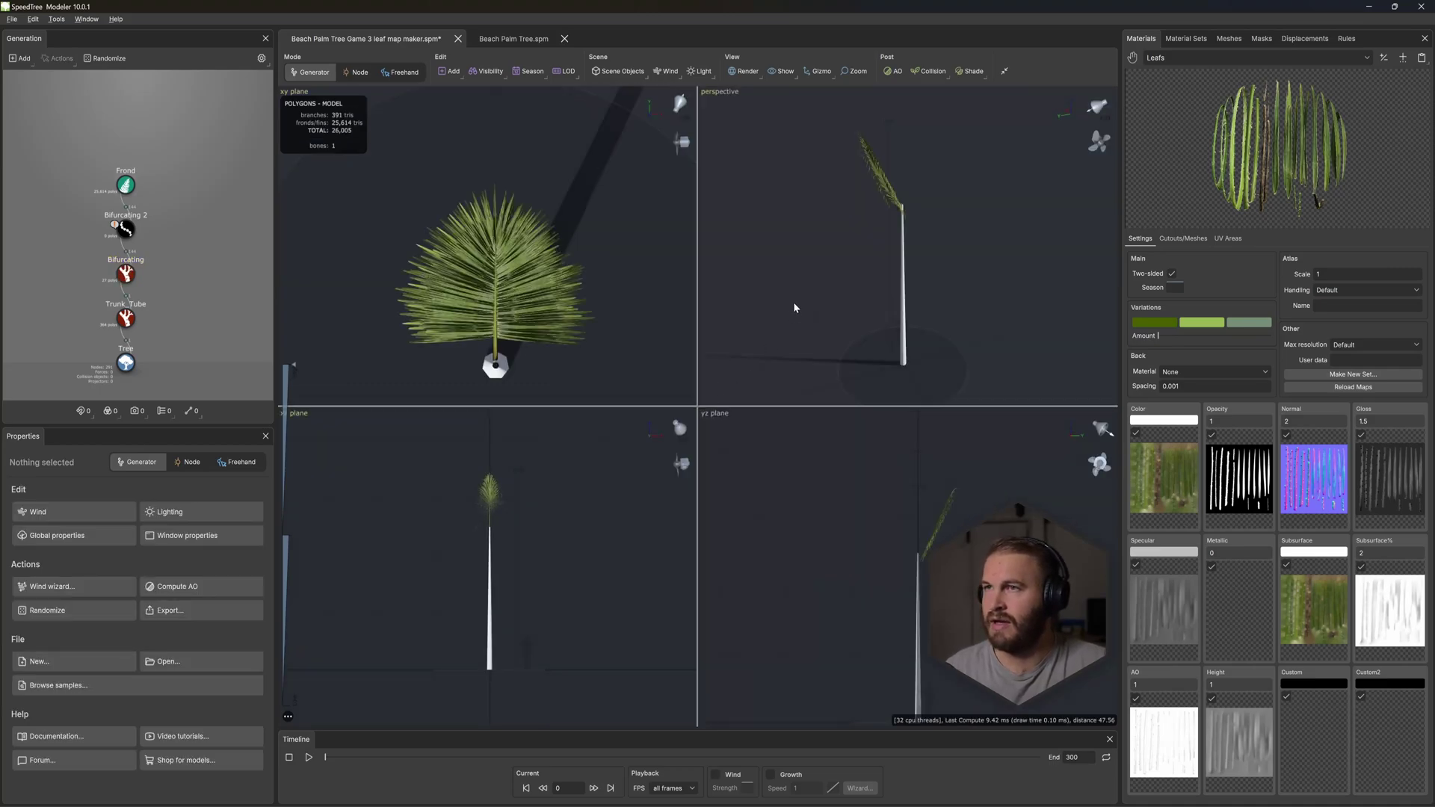
{"action": "key", "text": "space"}
{"action": "scroll", "coordinate": [865, 230], "scroll_direction": "up", "scroll_amount": 5}
{"action": "left_click_drag", "start_coordinate": [579, 450], "coordinate": [652, 429]}
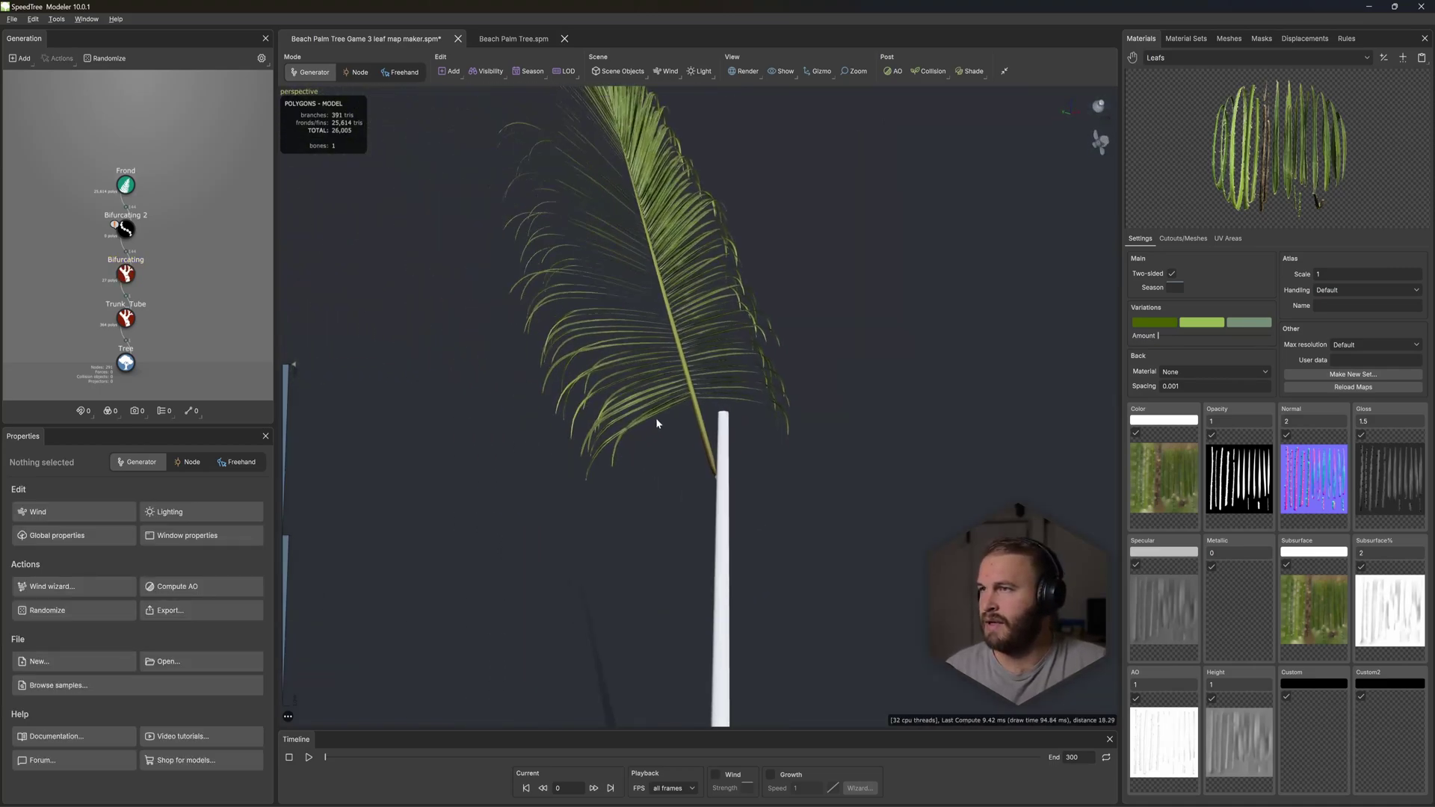
{"action": "left_click", "coordinate": [127, 274]}
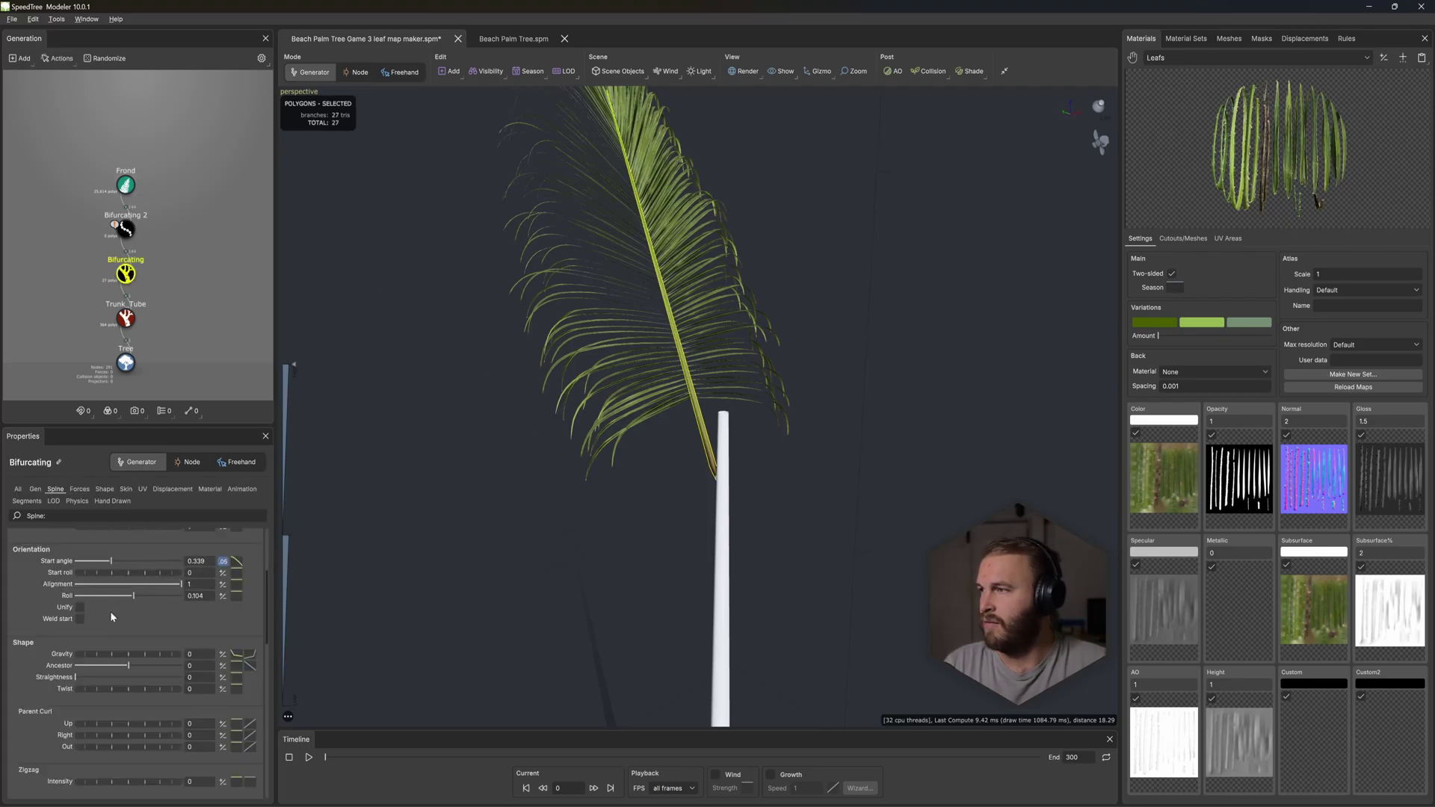
{"action": "left_click_drag", "start_coordinate": [100, 560], "coordinate": [186, 560]}
{"action": "left_click", "coordinate": [237, 562]}
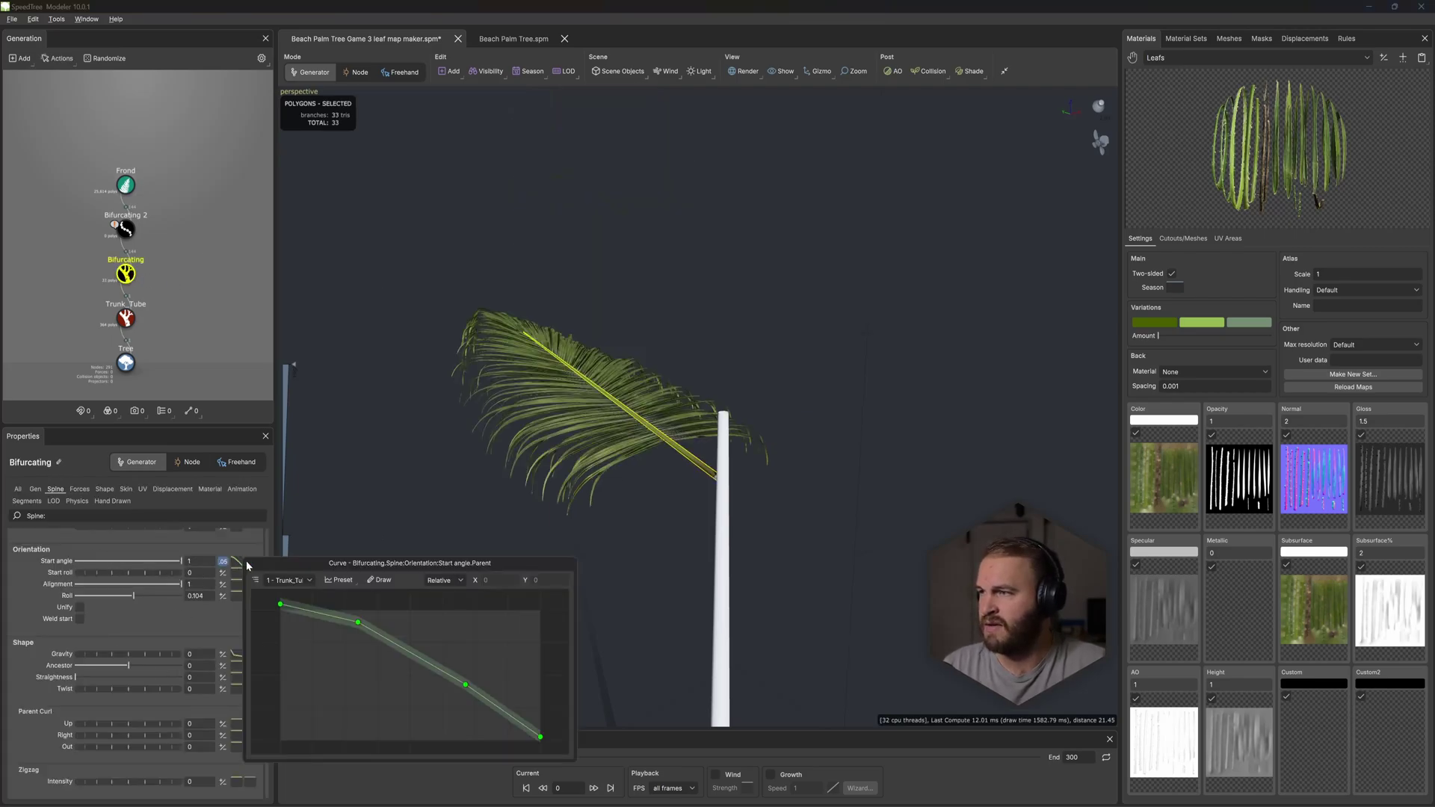
{"action": "left_click", "coordinate": [340, 580]}
{"action": "left_click", "coordinate": [358, 458]}
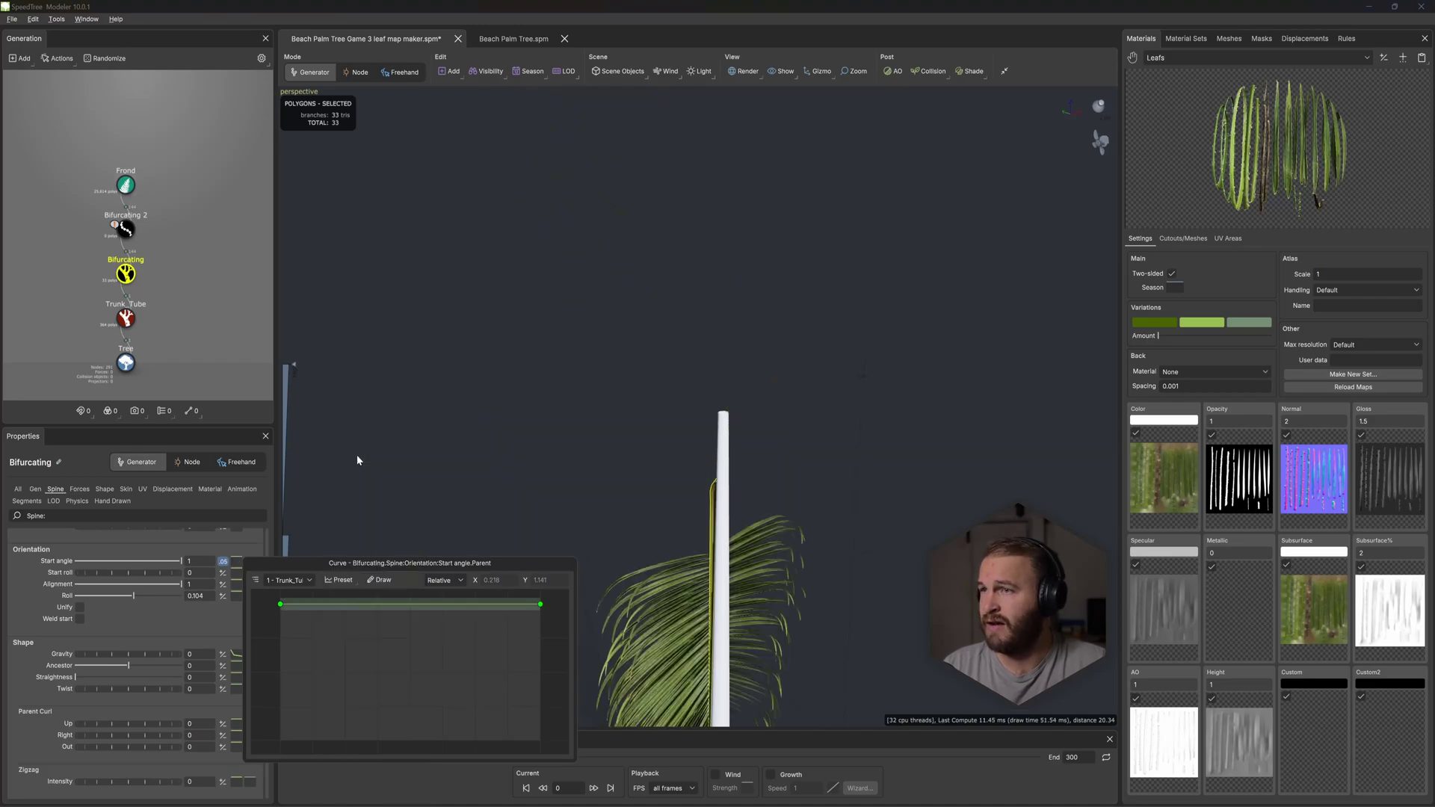
{"action": "left_click_drag", "start_coordinate": [181, 562], "coordinate": [134, 563]}
{"action": "scroll", "coordinate": [747, 478], "scroll_direction": "up", "scroll_amount": 3}
{"action": "left_click_drag", "start_coordinate": [747, 478], "coordinate": [710, 541]}
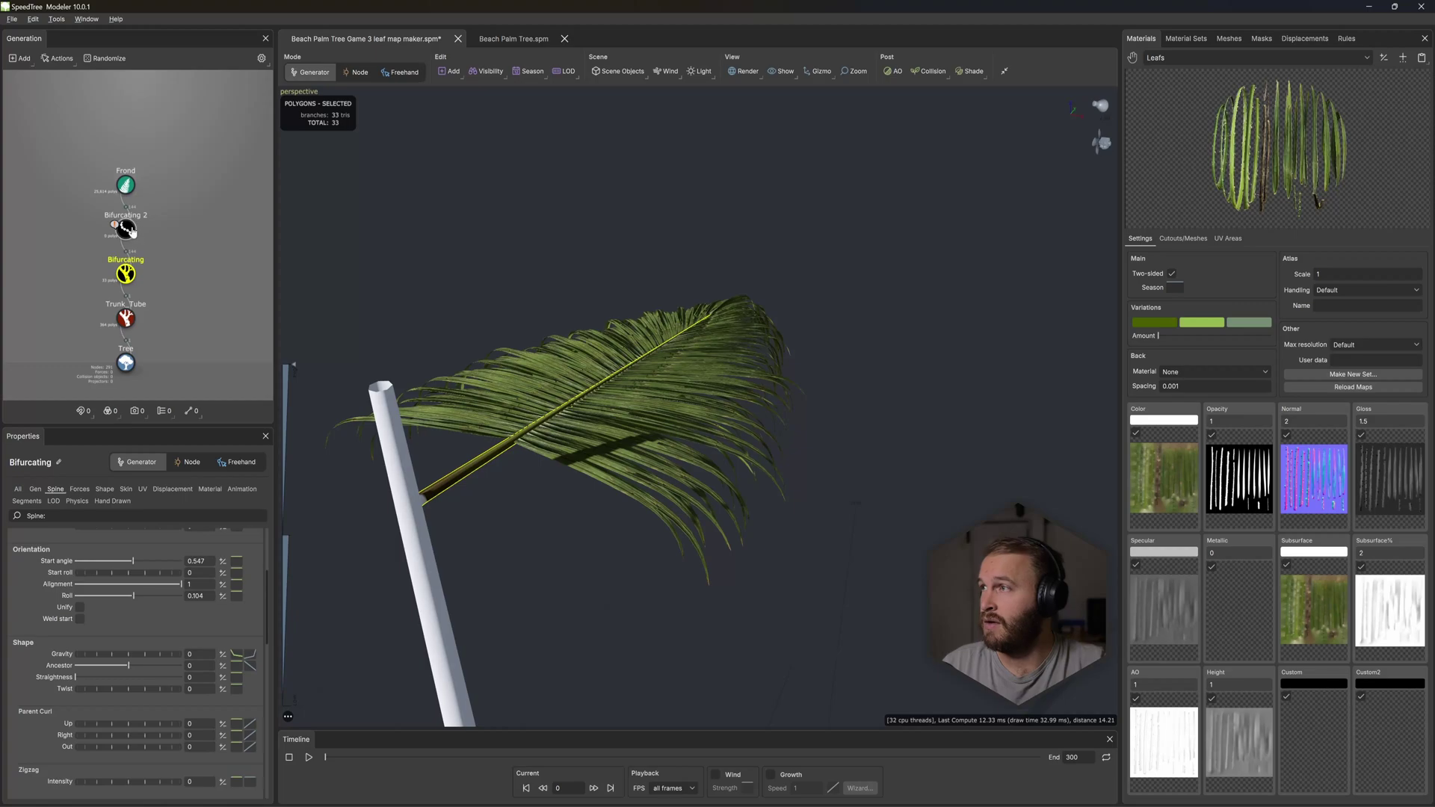
Step: Set the Bifurcating 2 spine's gravity to 0 and apply the Max preset to its gravity profile curve to straighten the leaflets
{"action": "left_click", "coordinate": [126, 229]}
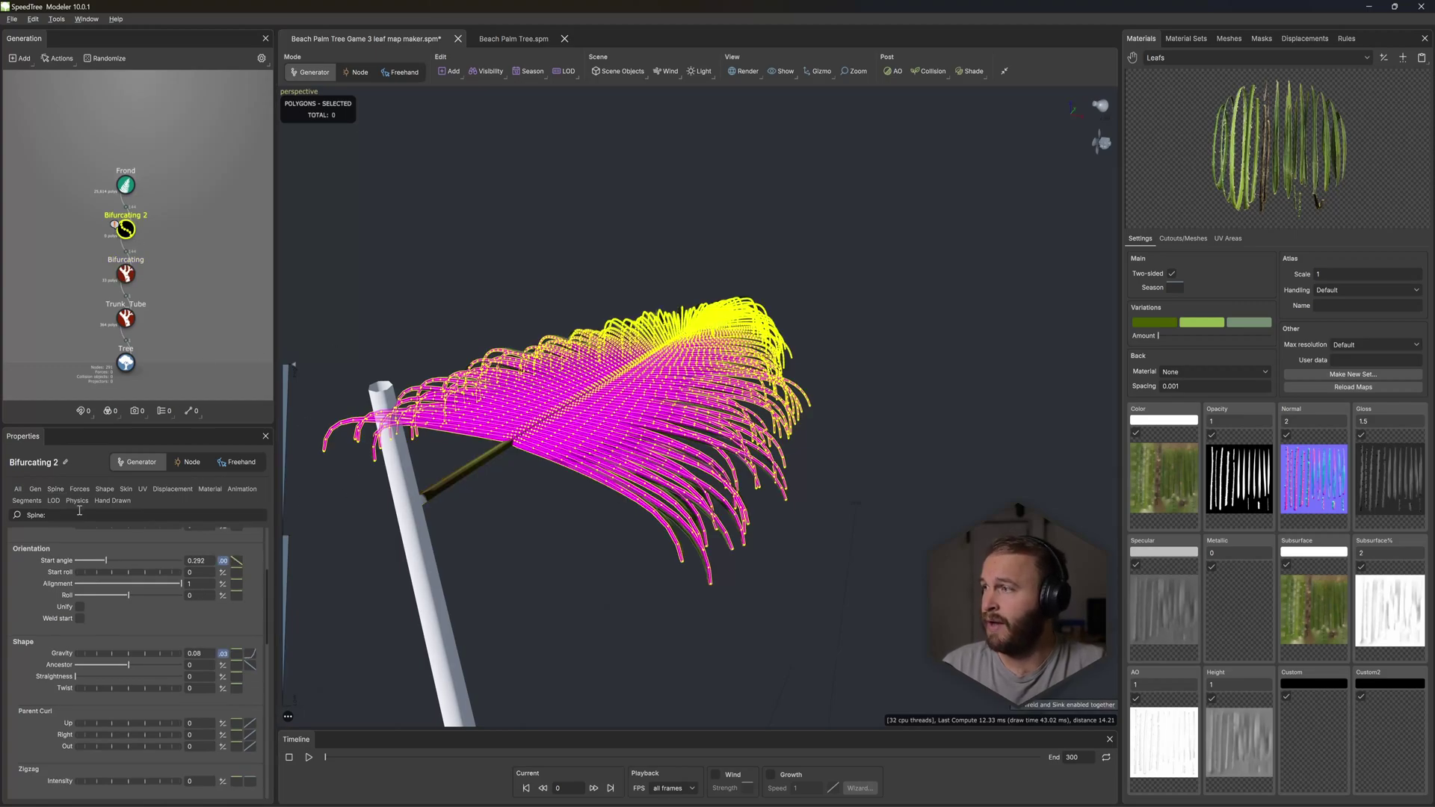
{"action": "left_click", "coordinate": [53, 490]}
{"action": "scroll", "coordinate": [261, 613], "scroll_direction": "down", "scroll_amount": 3}
{"action": "key", "text": "Return"}
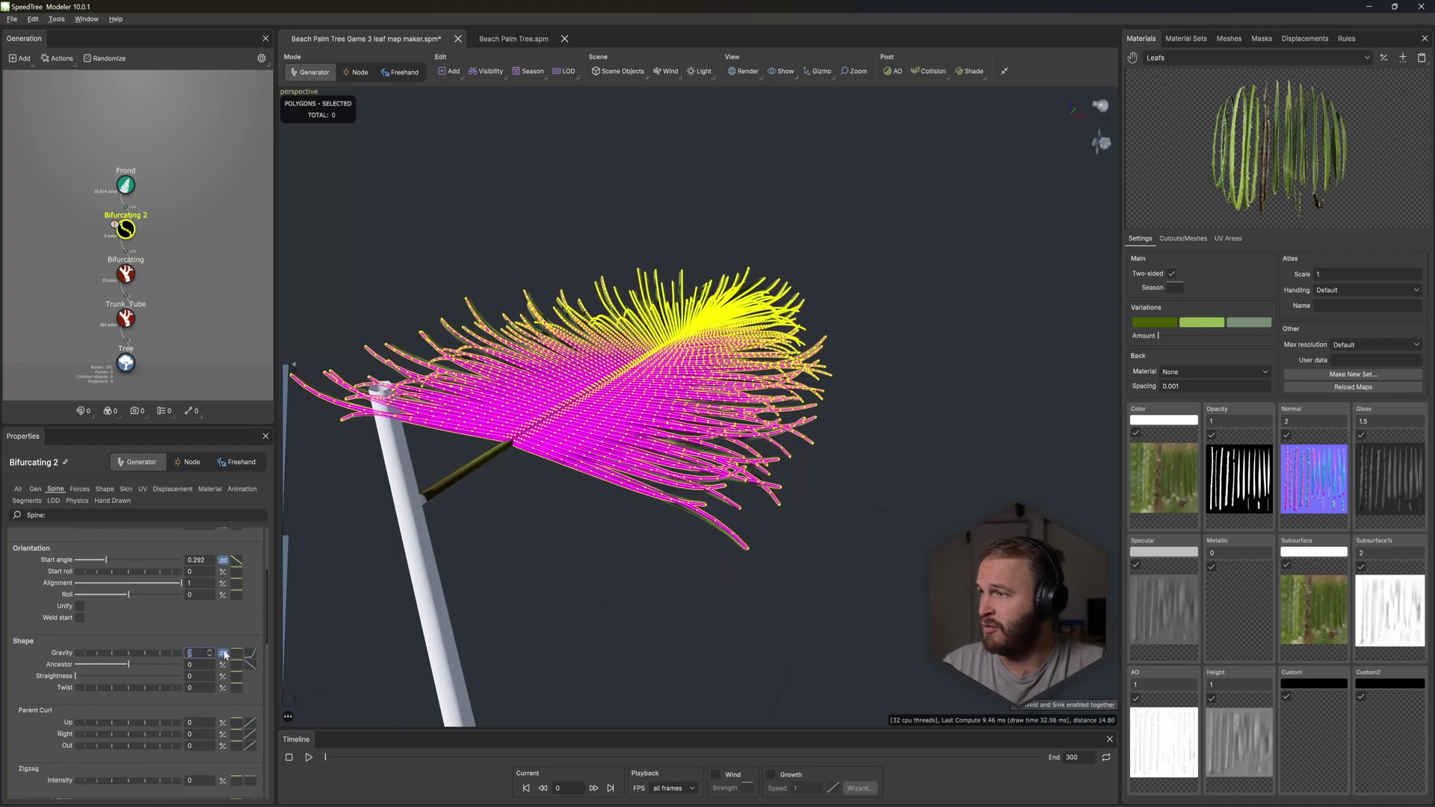
{"action": "left_click", "coordinate": [253, 657]}
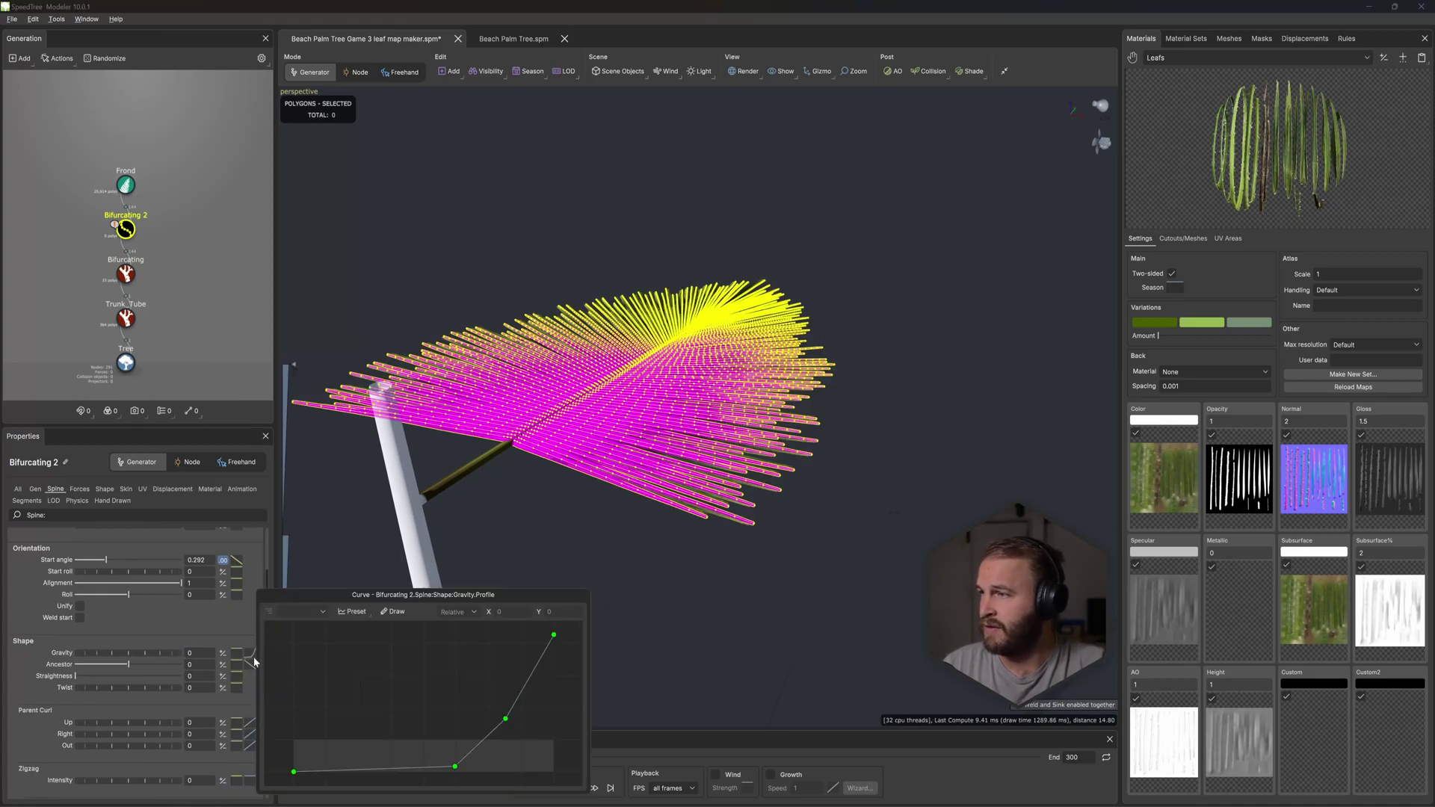
{"action": "left_click", "coordinate": [353, 612]}
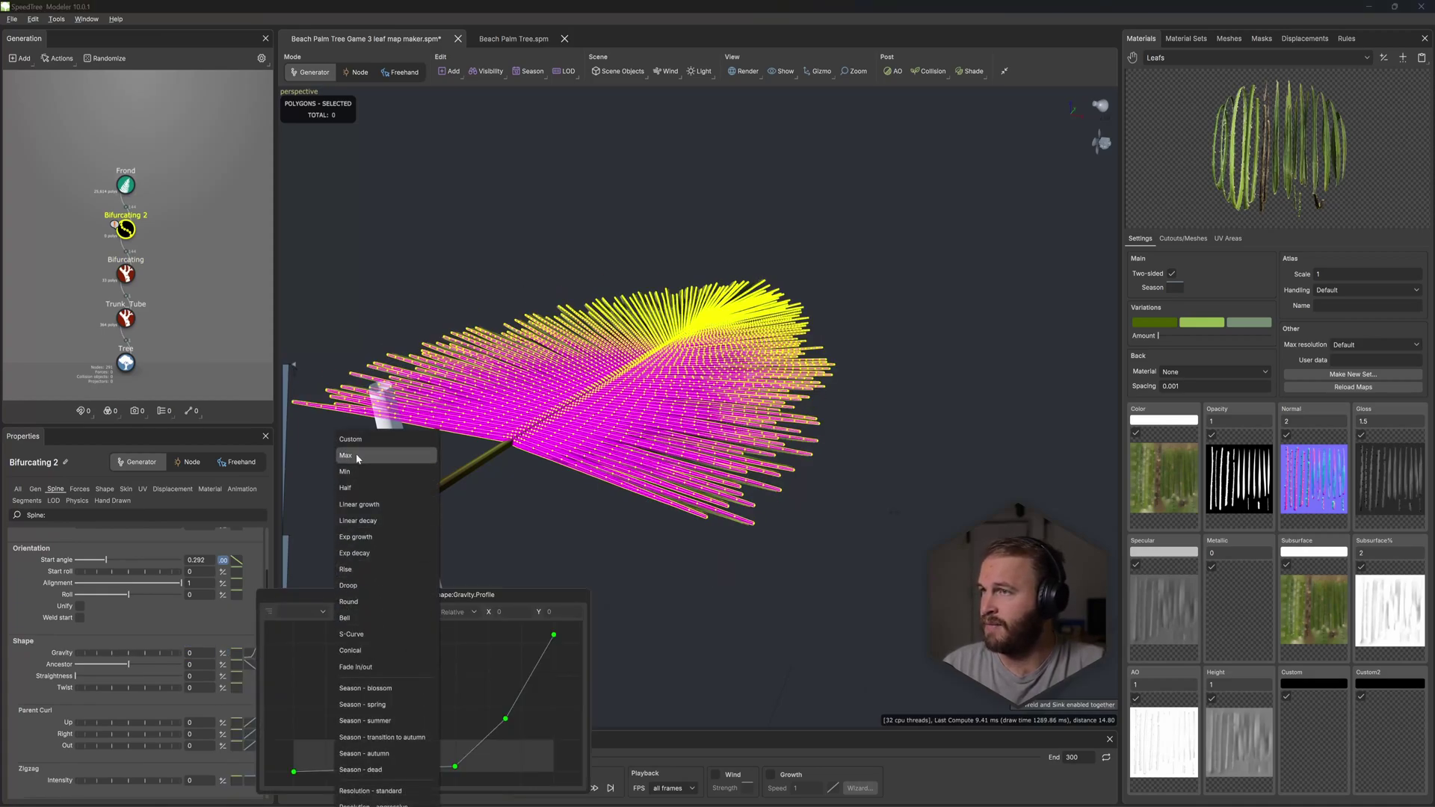
{"action": "left_click", "coordinate": [357, 458]}
Step: Show the screenshot safe frame in the xy plane view, fit the frond's blade inside it and narrow the frame's width around the leaflets
{"action": "key", "text": "space"}
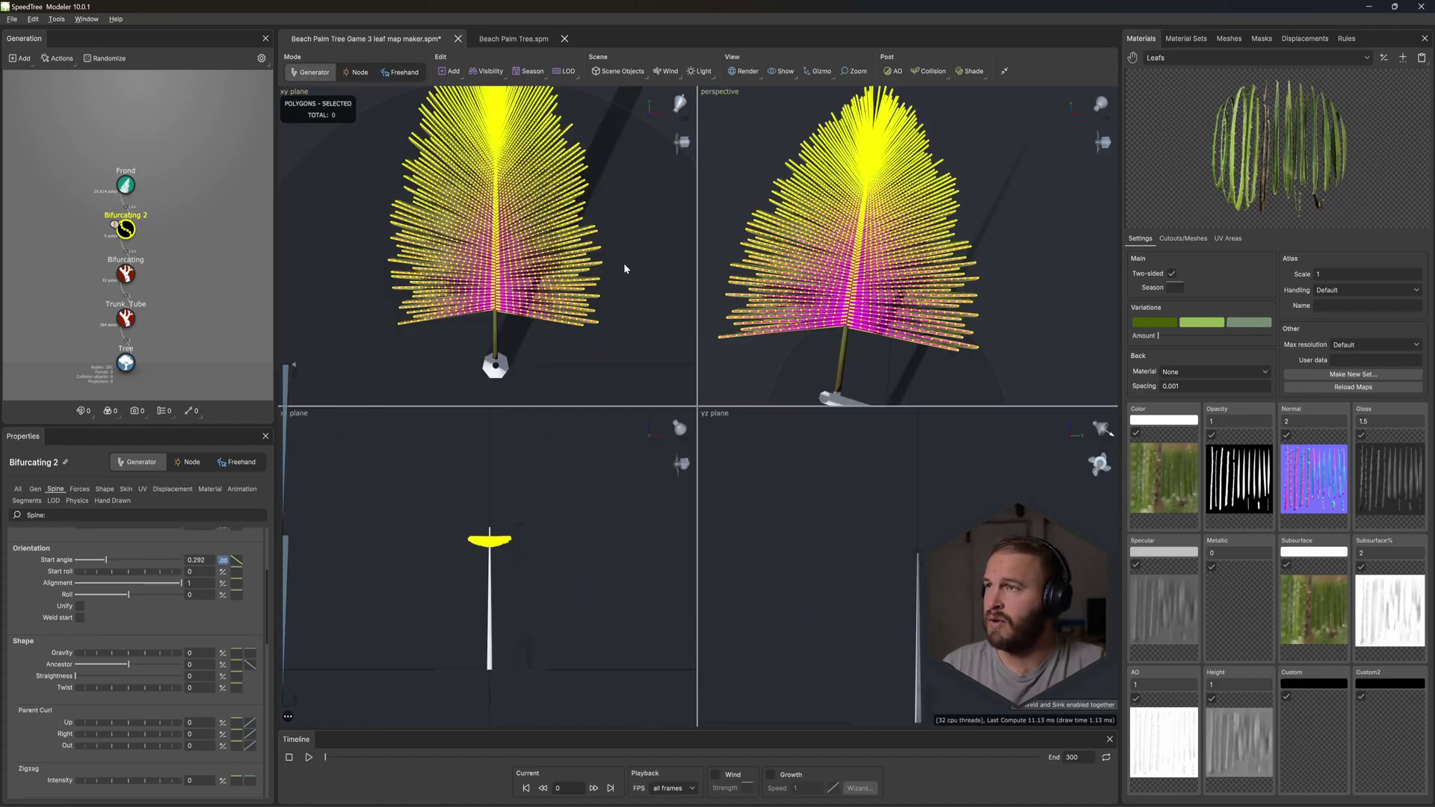
{"action": "key", "text": "space"}
{"action": "left_click", "coordinate": [903, 351]}
{"action": "left_click_drag", "start_coordinate": [903, 352], "coordinate": [862, 418]}
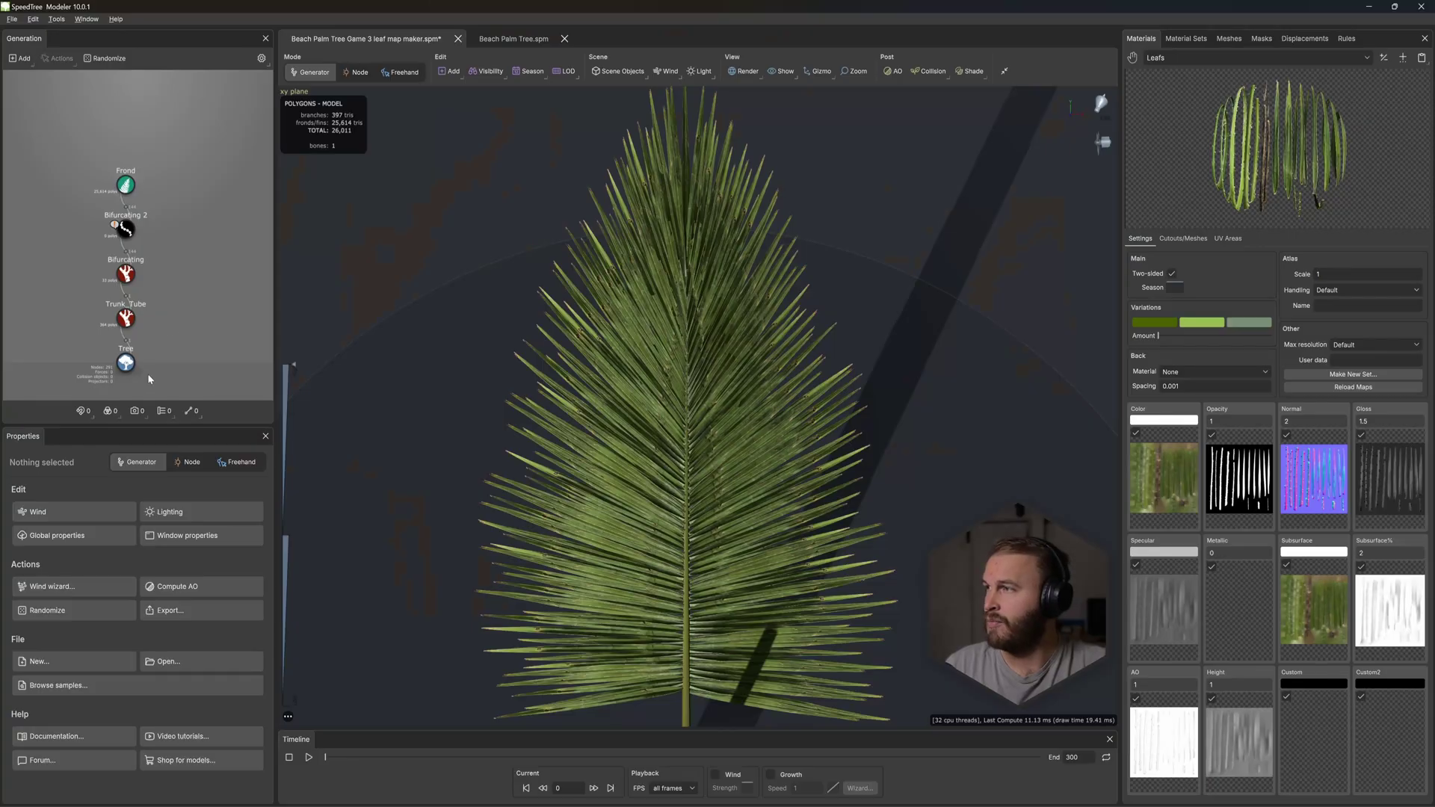
{"action": "left_click", "coordinate": [239, 528]}
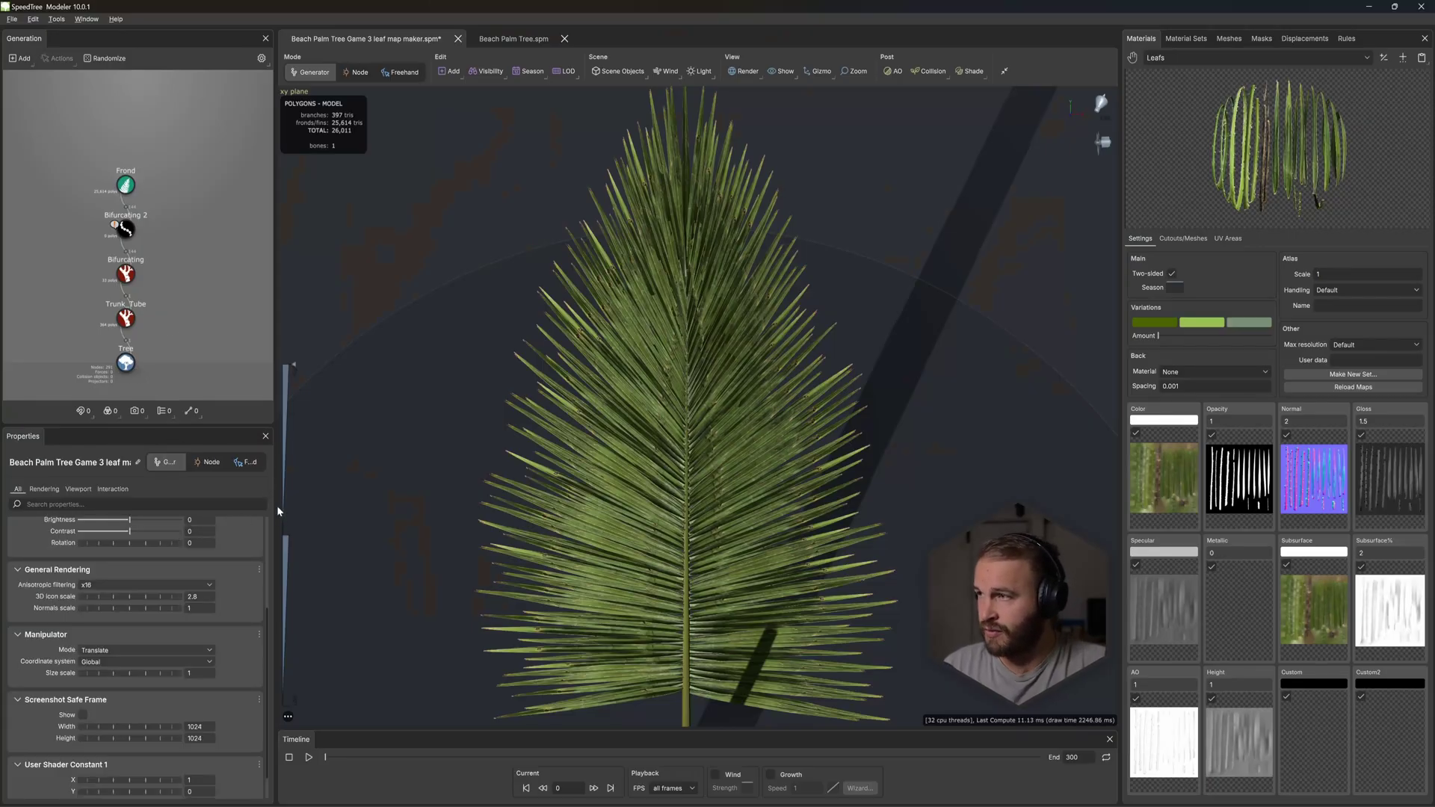
{"action": "scroll", "coordinate": [266, 559], "scroll_direction": "up", "scroll_amount": 4}
{"action": "scroll", "coordinate": [267, 597], "scroll_direction": "down", "scroll_amount": 5}
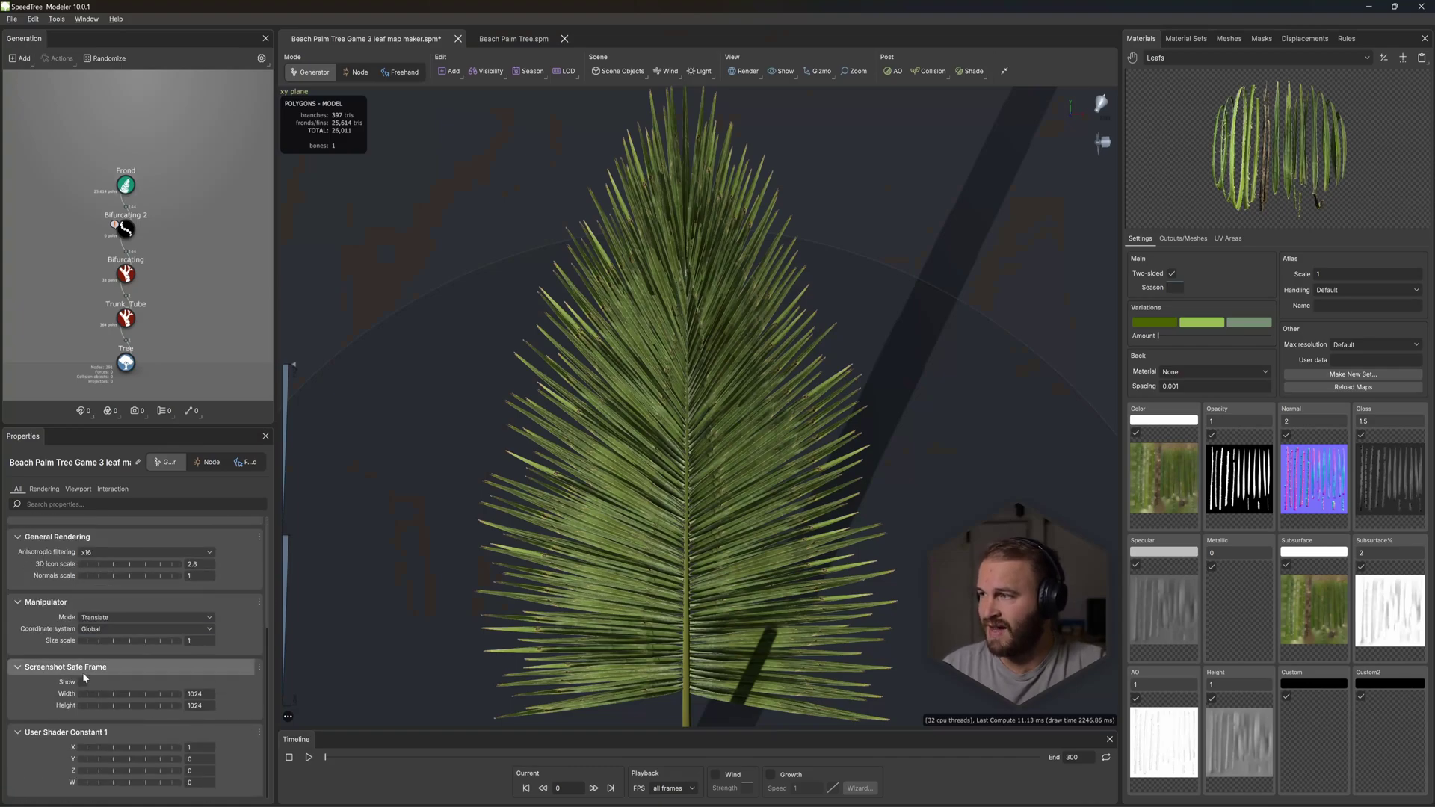
{"action": "scroll", "coordinate": [812, 436], "scroll_direction": "up", "scroll_amount": 2}
{"action": "scroll", "coordinate": [810, 438], "scroll_direction": "down", "scroll_amount": 3}
{"action": "middle_click_drag", "start_coordinate": [810, 438], "coordinate": [823, 449]}
{"action": "left_click_drag", "start_coordinate": [823, 446], "coordinate": [822, 452]}
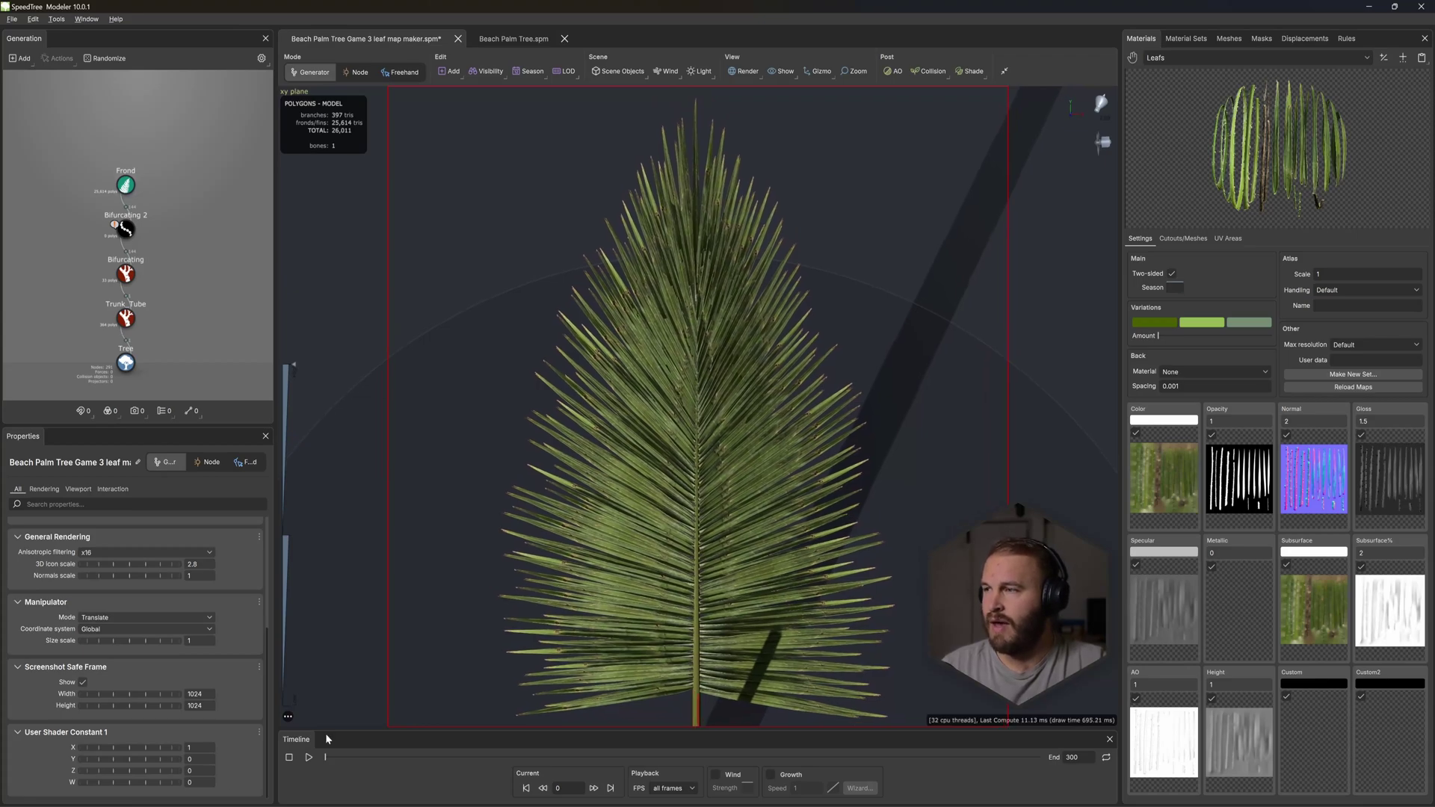
{"action": "left_click_drag", "start_coordinate": [156, 699], "coordinate": [30, 701]}
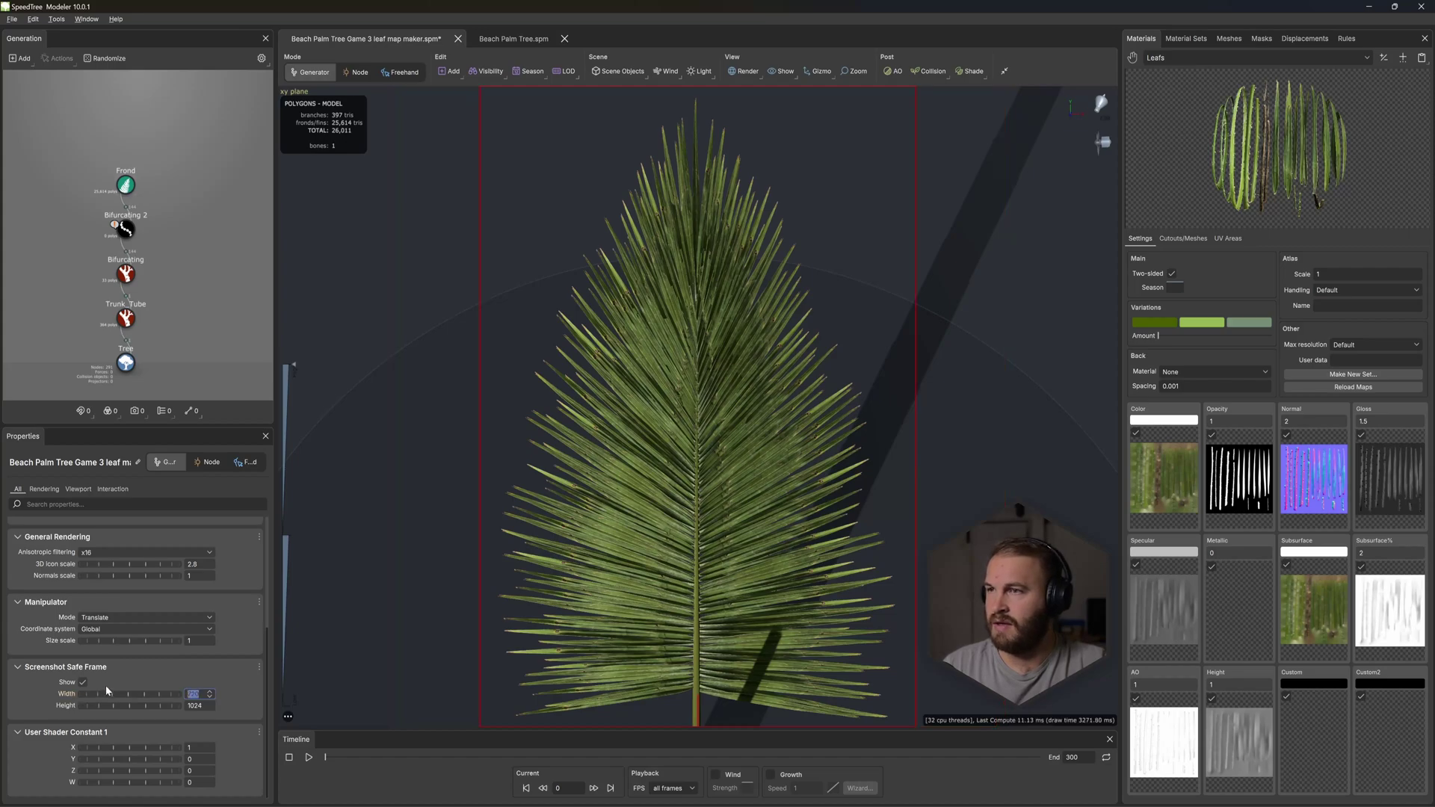
{"action": "key", "text": "Return"}
Step: Set the Bifurcating 2 generator's internode length to 0.07 to space the leaflets further apart
{"action": "left_click", "coordinate": [126, 230]}
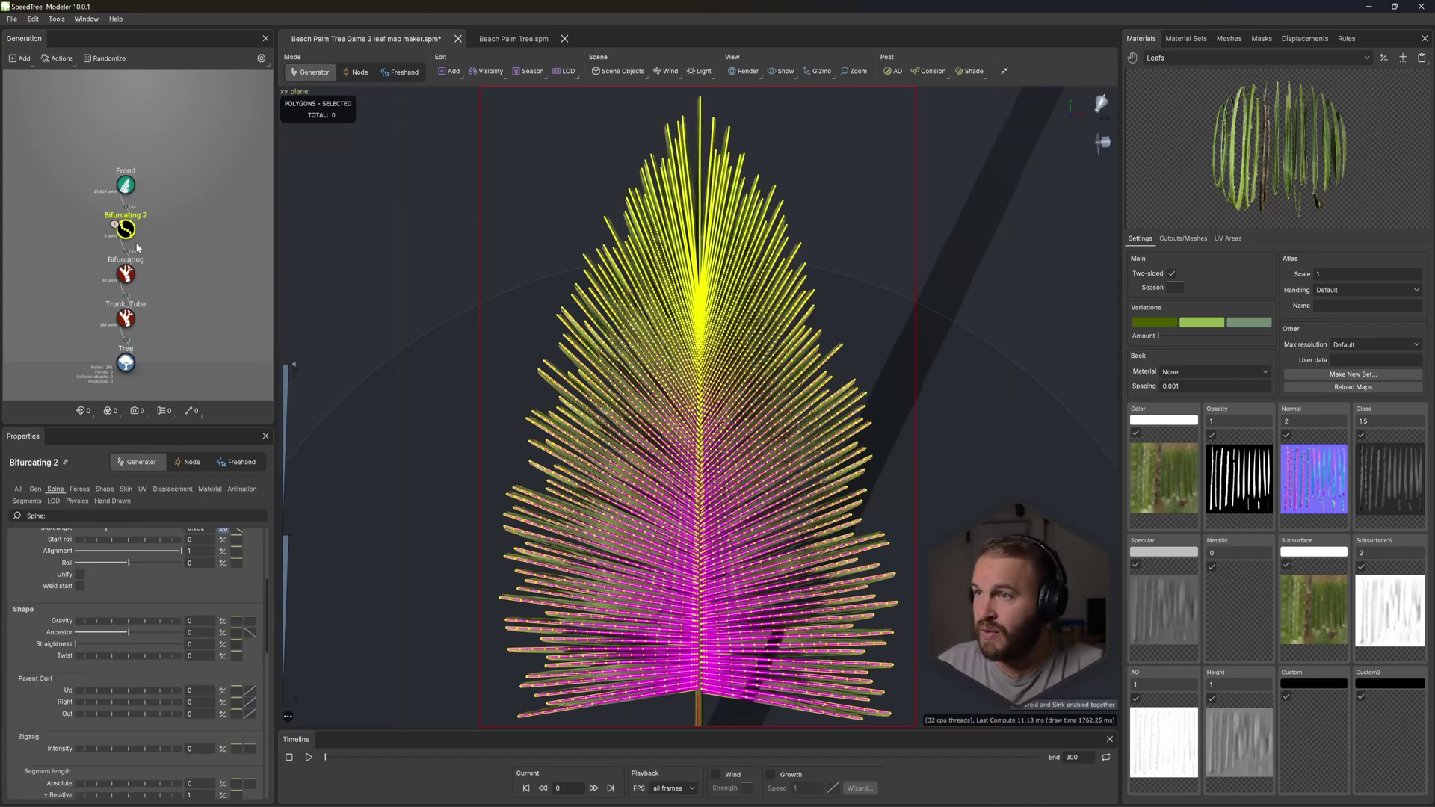
{"action": "left_click", "coordinate": [36, 489]}
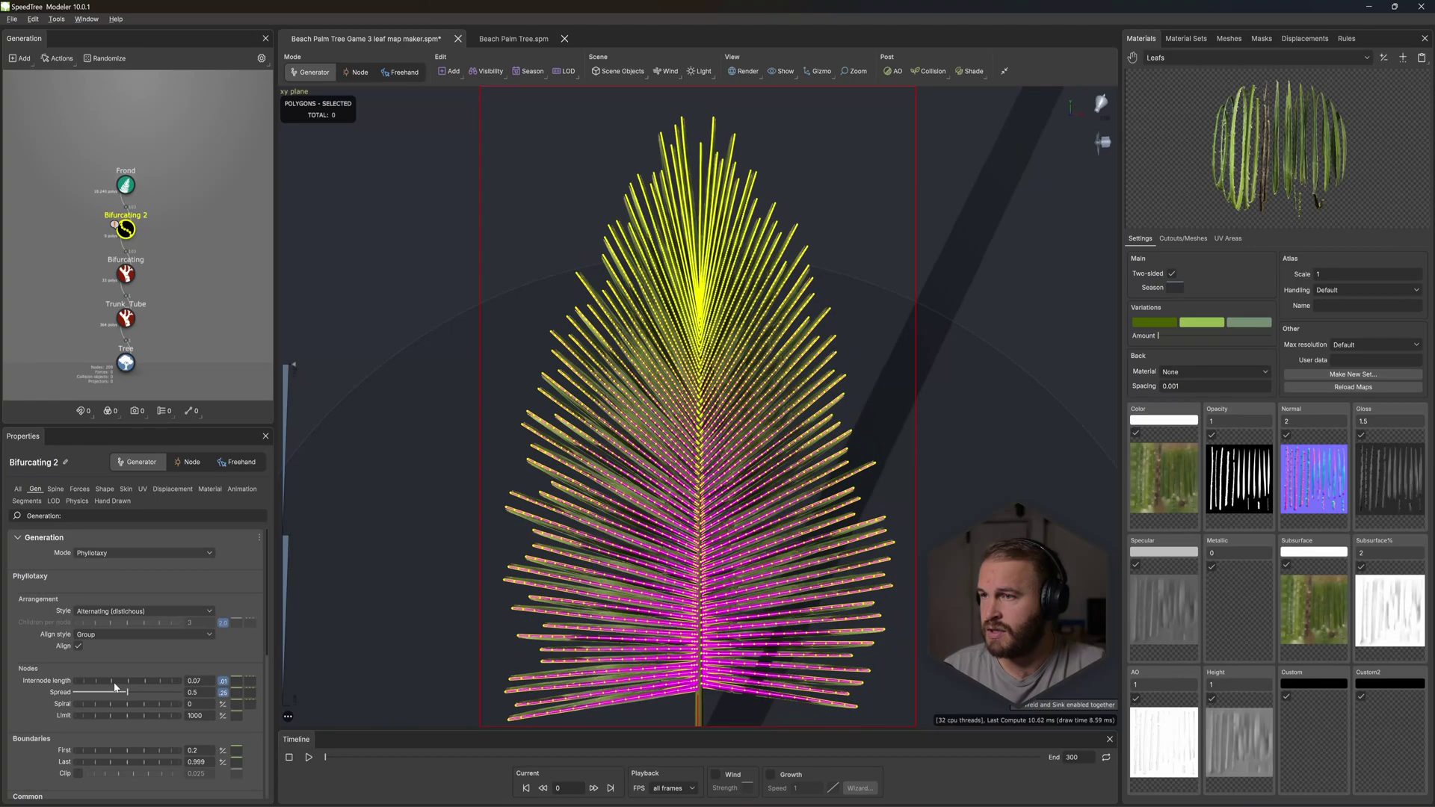
{"action": "left_click", "coordinate": [148, 191]}
Step: Set the Frond generator's parent puffiness lighting amount to -0.384 to brighten the leaflets
{"action": "left_click", "coordinate": [128, 190]}
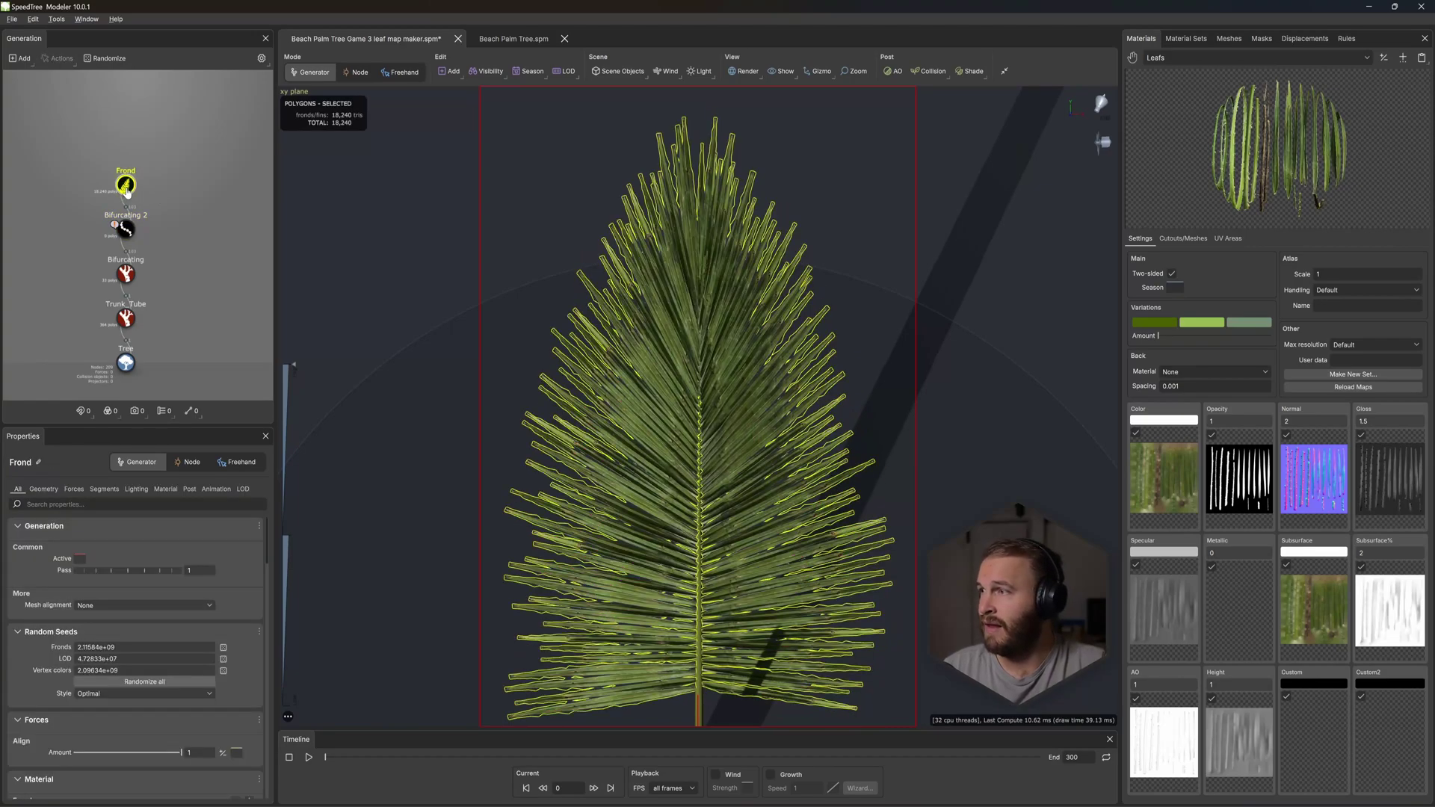
{"action": "left_click", "coordinate": [137, 489]}
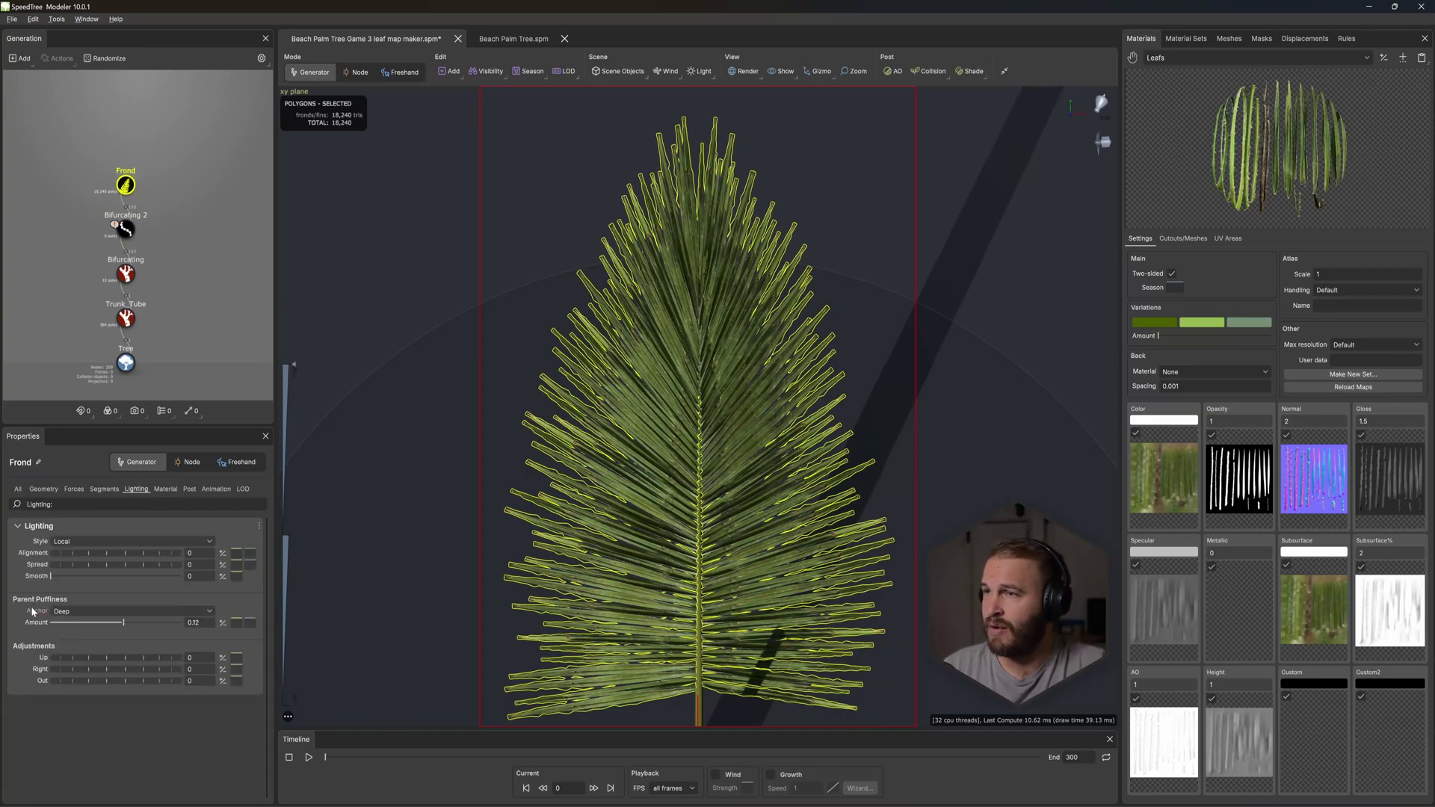
{"action": "mouse_move", "coordinate": [124, 624]}
{"action": "left_mouse_down"}
{"action": "mouse_move", "coordinate": [81, 630]}
{"action": "mouse_move", "coordinate": [95, 635]}
{"action": "left_mouse_up"}
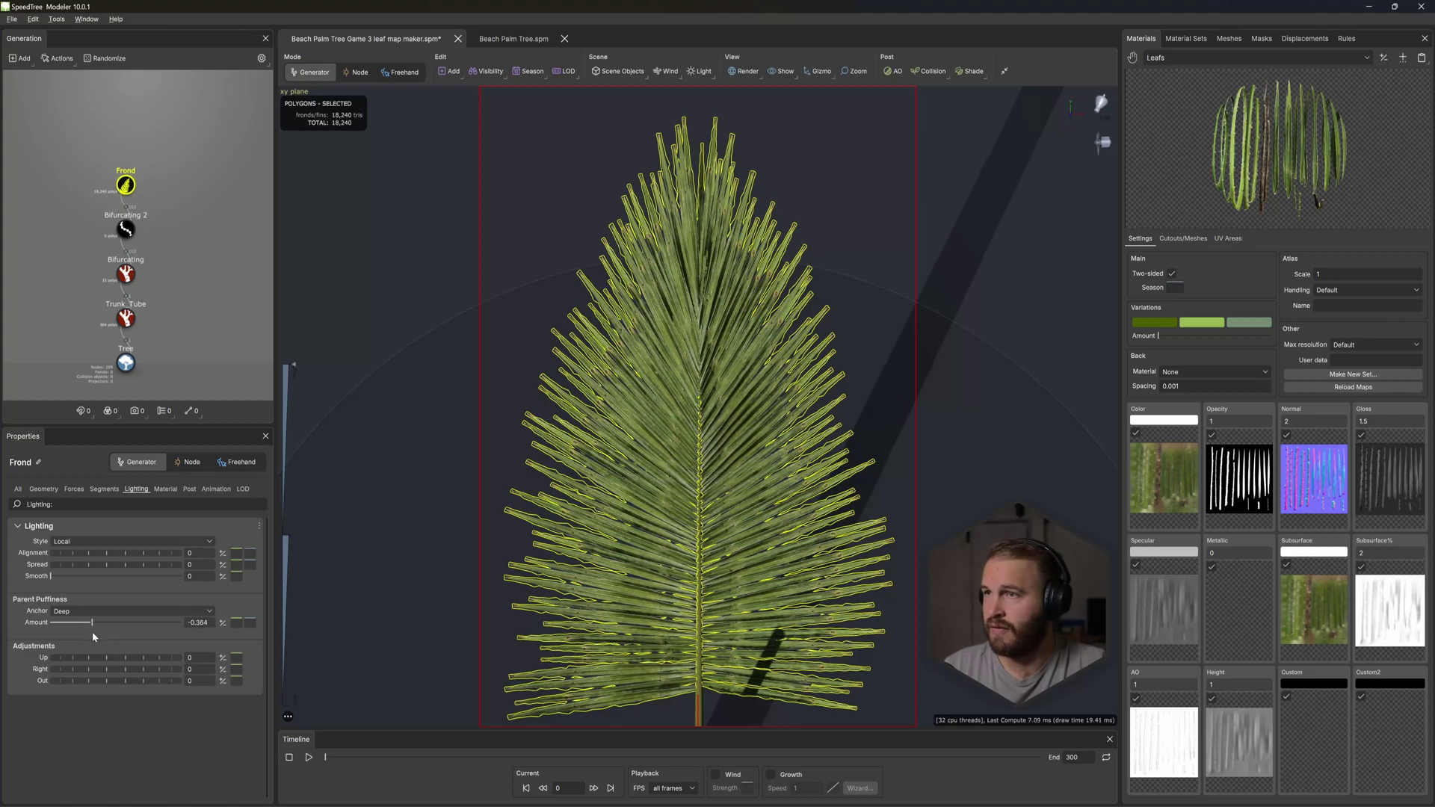
{"action": "left_click", "coordinate": [301, 246]}
Step: Set the Bifurcating spine's start angle to 0.495 so the stem lies horizontal, and return to the maximized xy plane view
{"action": "key", "text": "space"}
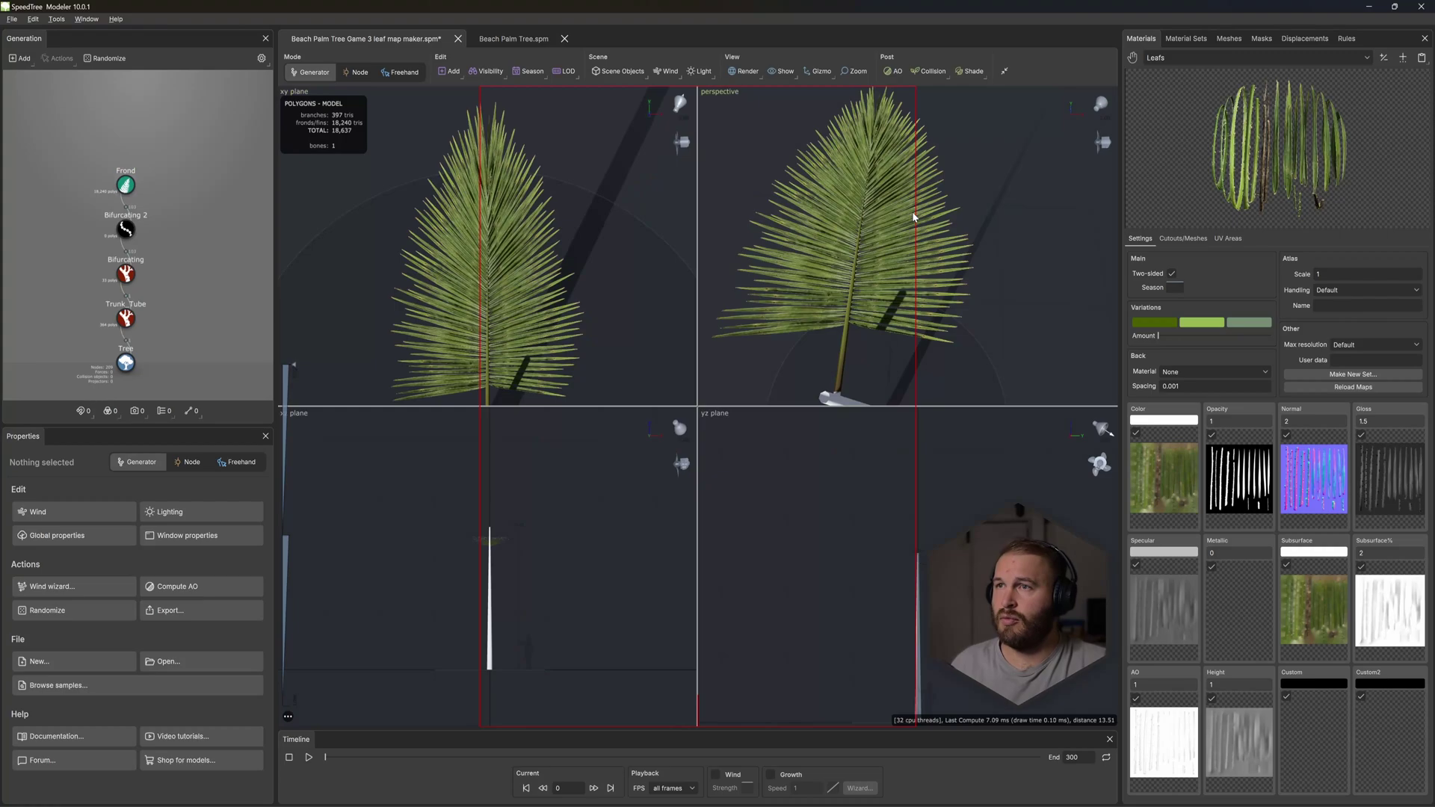
{"action": "key", "text": "space"}
{"action": "left_click_drag", "start_coordinate": [766, 329], "coordinate": [730, 333]}
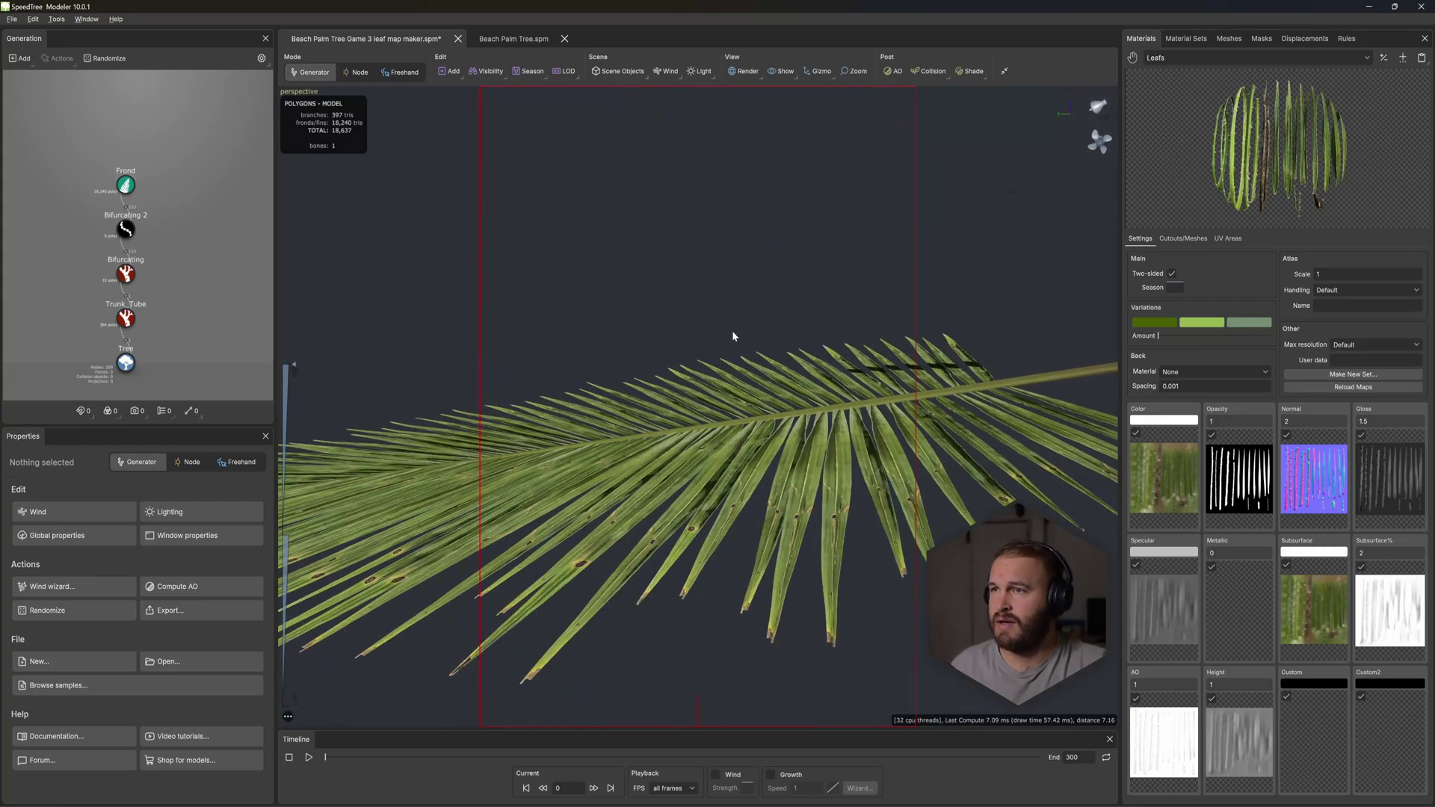
{"action": "left_click", "coordinate": [125, 273]}
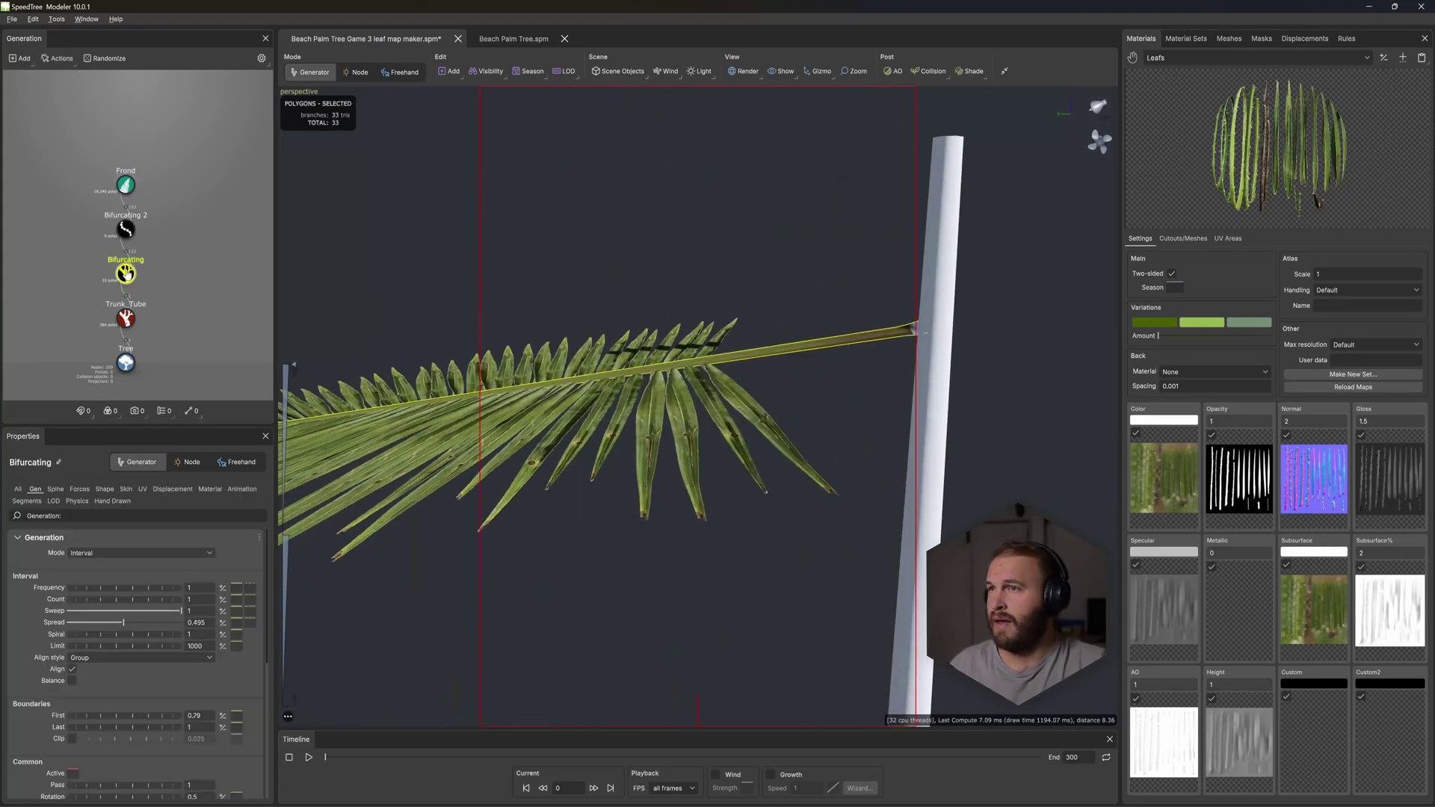
{"action": "left_click", "coordinate": [55, 490]}
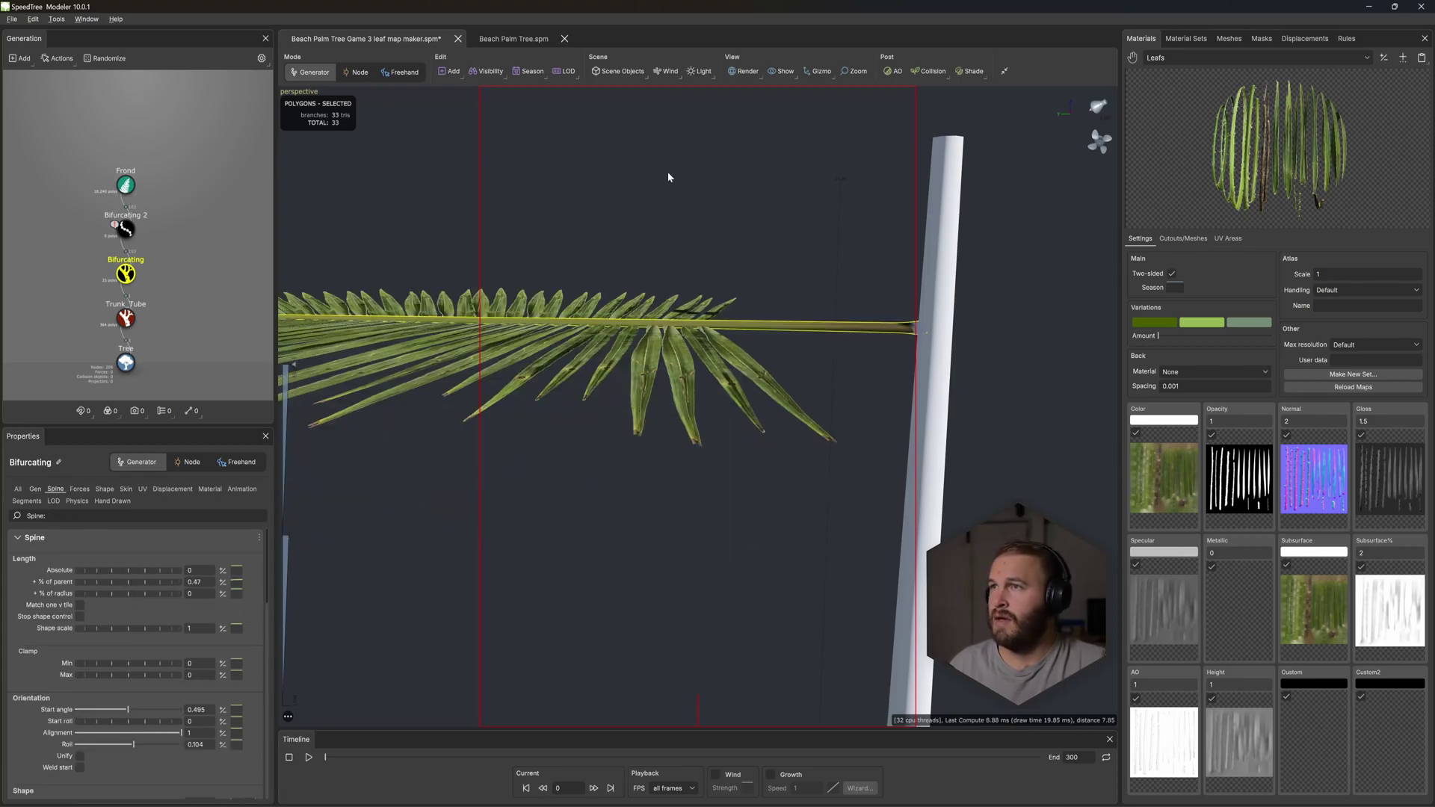
{"action": "key", "text": "space"}
{"action": "key", "text": "space"}
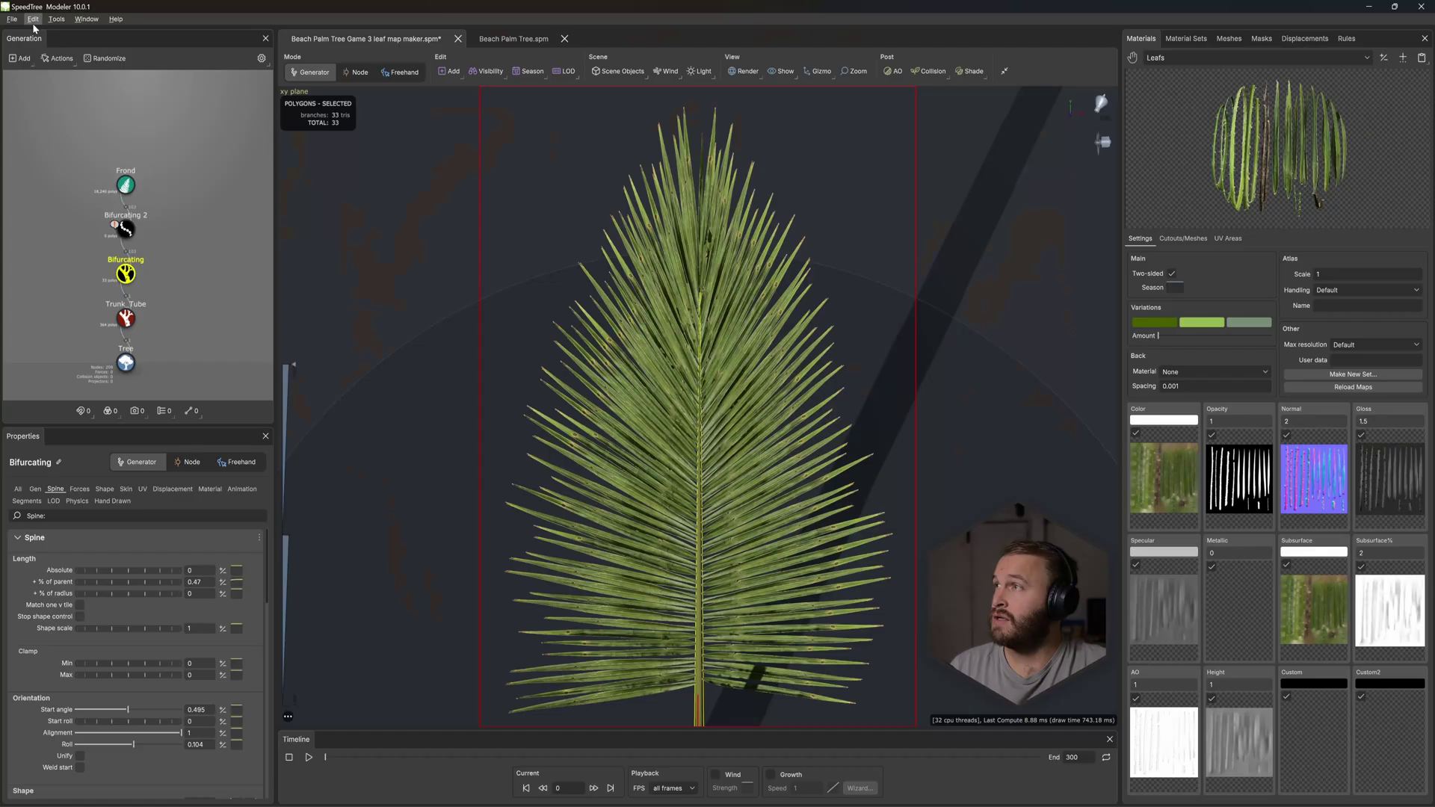
Step: Start a material export that keeps the aspect ratio at a height of 4096, and review the list of map images
{"action": "left_click", "coordinate": [12, 18]}
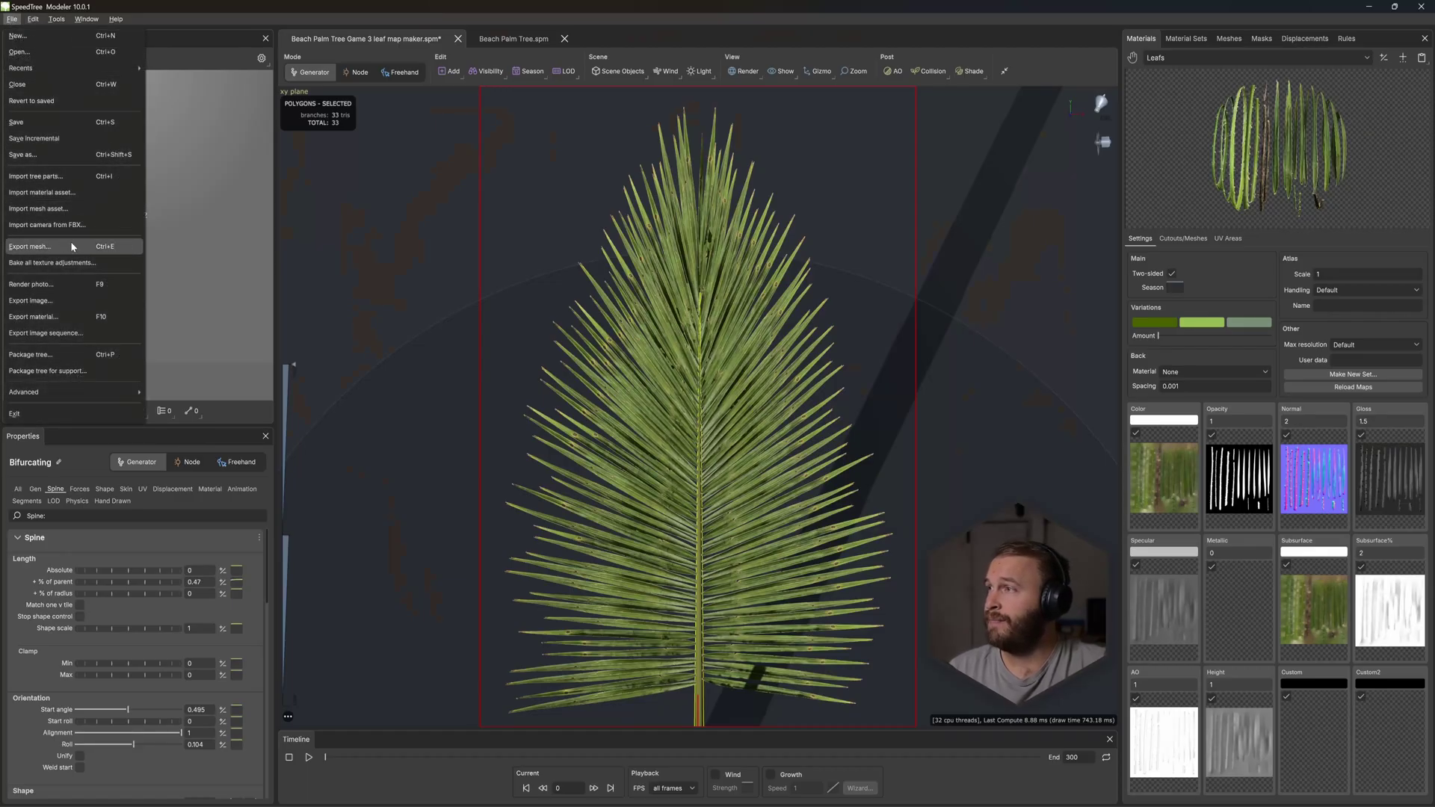
{"action": "left_click", "coordinate": [50, 317]}
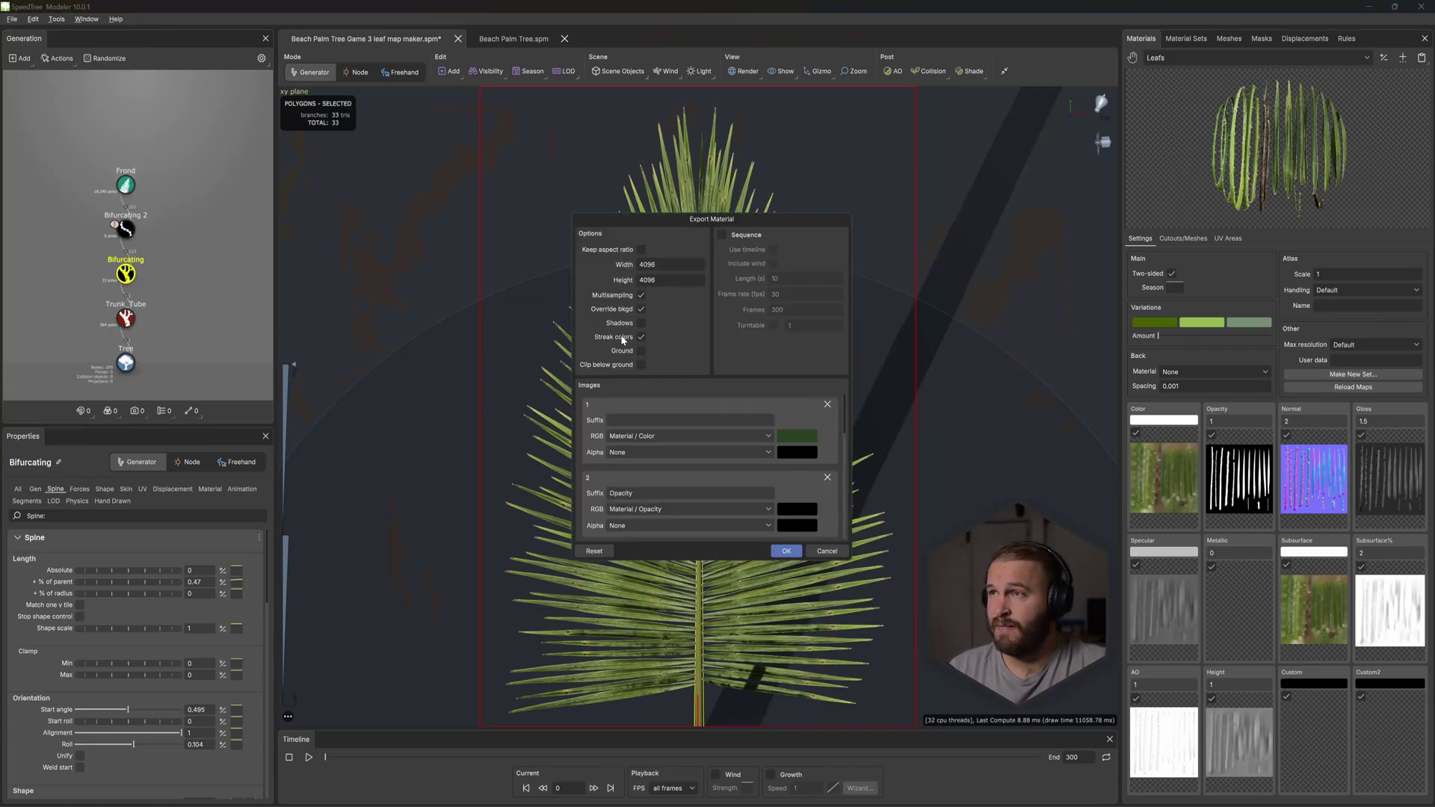
{"action": "left_click", "coordinate": [642, 249]}
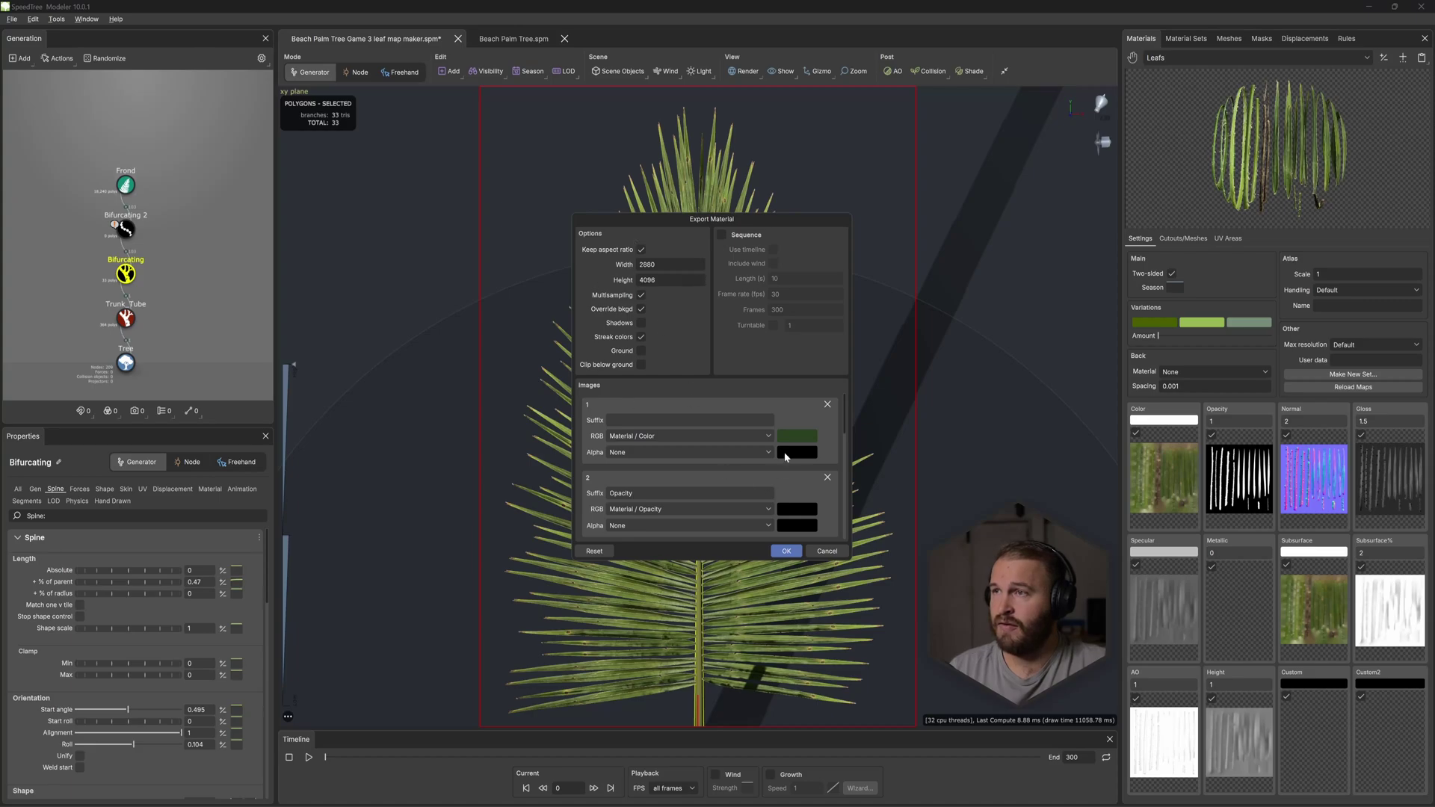
{"action": "left_click_drag", "start_coordinate": [844, 416], "coordinate": [850, 522]}
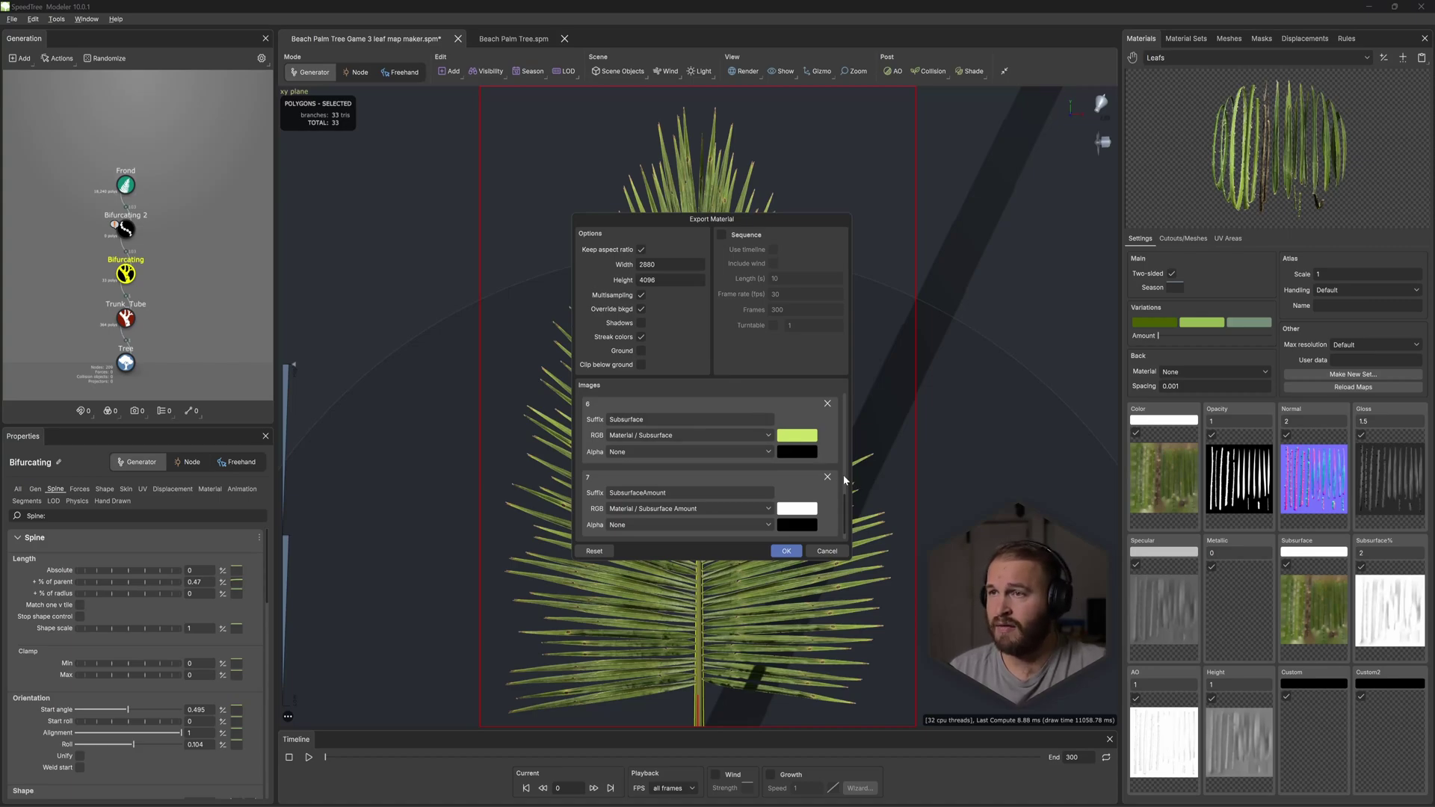
Step: Pick Palm tree G ready leaf.png in the Game Ready leaf folder as the export file name and cancel the export
{"action": "left_click", "coordinate": [785, 555]}
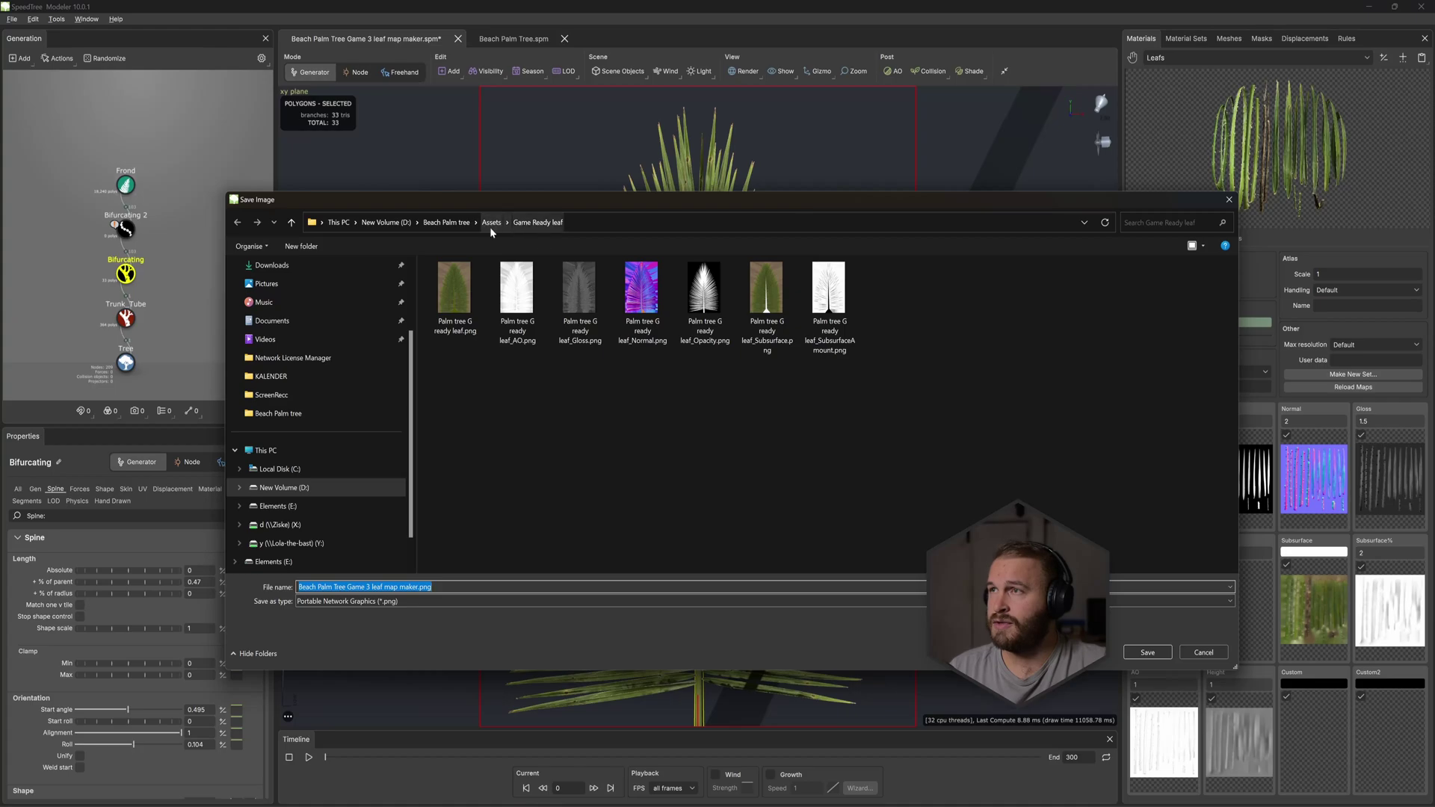
{"action": "left_click", "coordinate": [464, 292]}
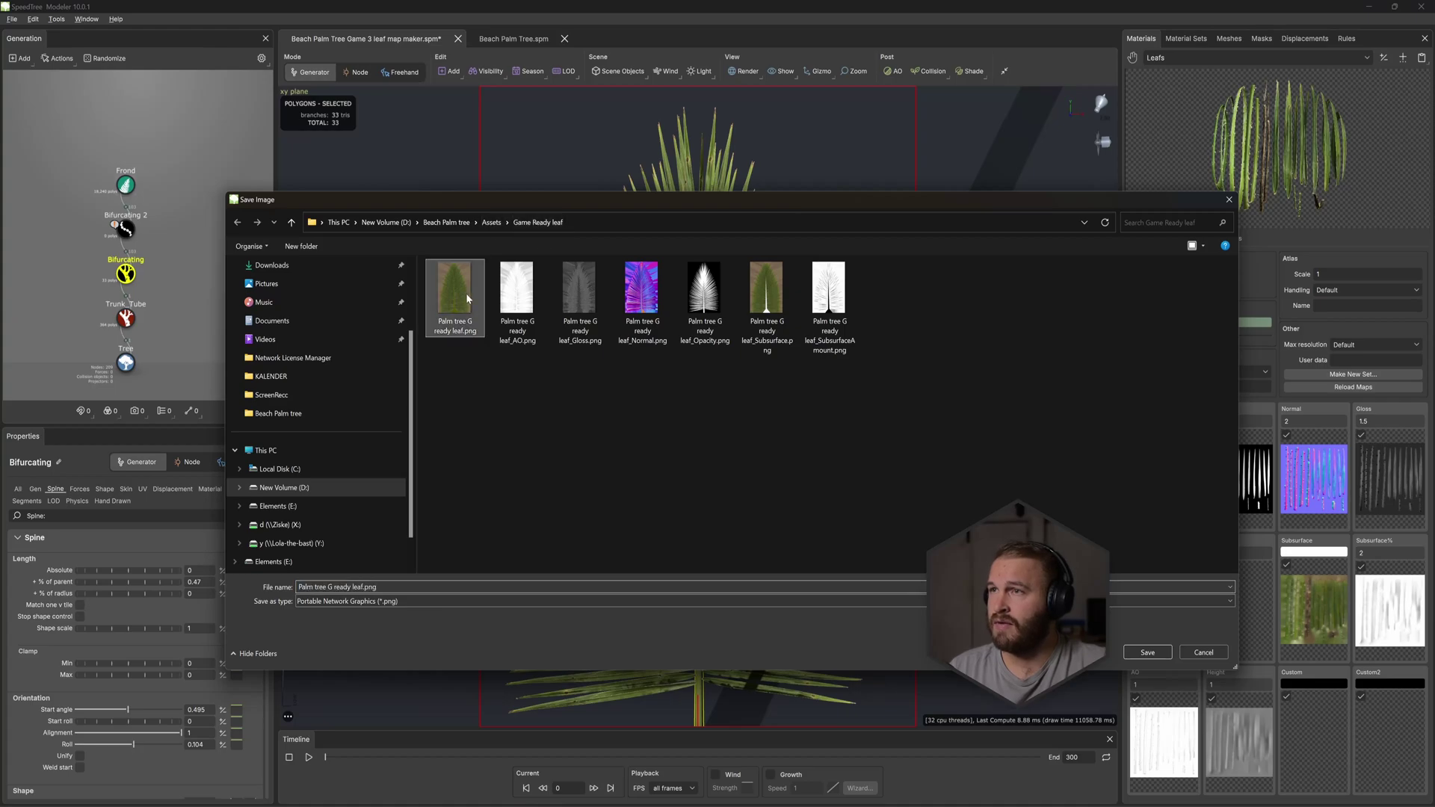
{"action": "left_click", "coordinate": [1204, 652]}
{"action": "left_click", "coordinate": [822, 556]}
{"action": "left_click", "coordinate": [220, 290]}
{"action": "left_click", "coordinate": [699, 553]}
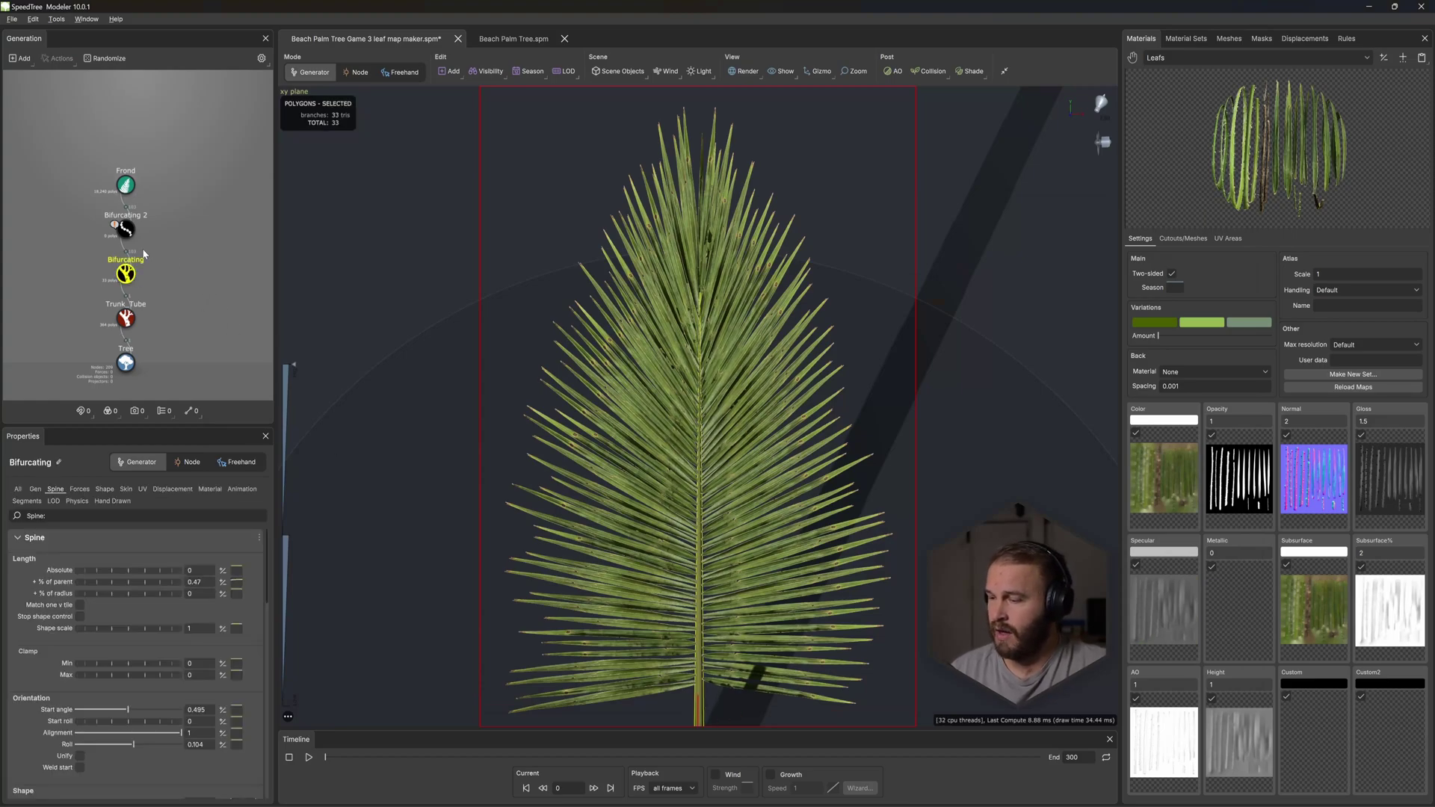
Step: Hide the Bifurcating stem generator and export the material maps over Palm tree G ready leaf.png in the Game Ready leaf folder, replacing the existing file
{"action": "key", "text": "Delete"}
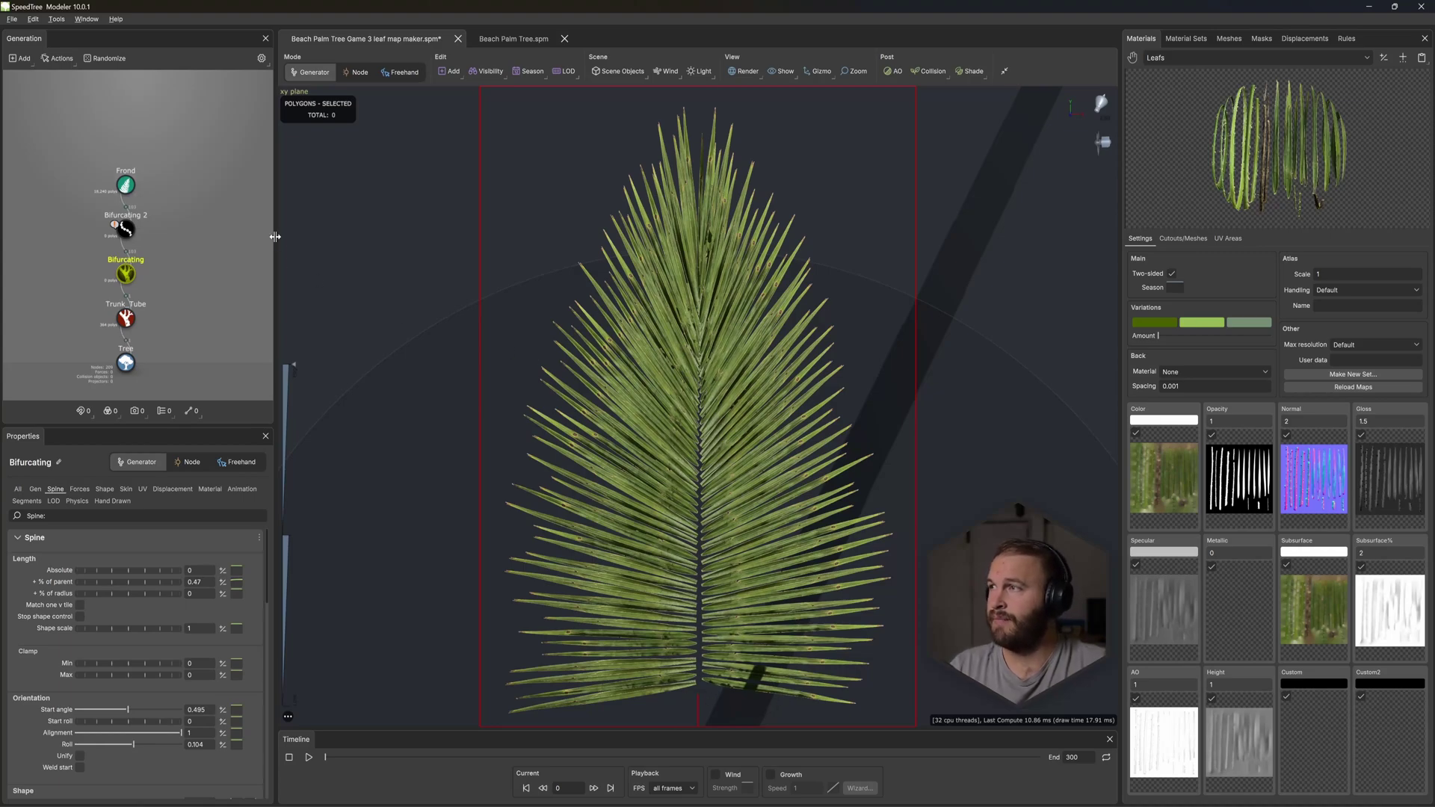
{"action": "left_click", "coordinate": [12, 18]}
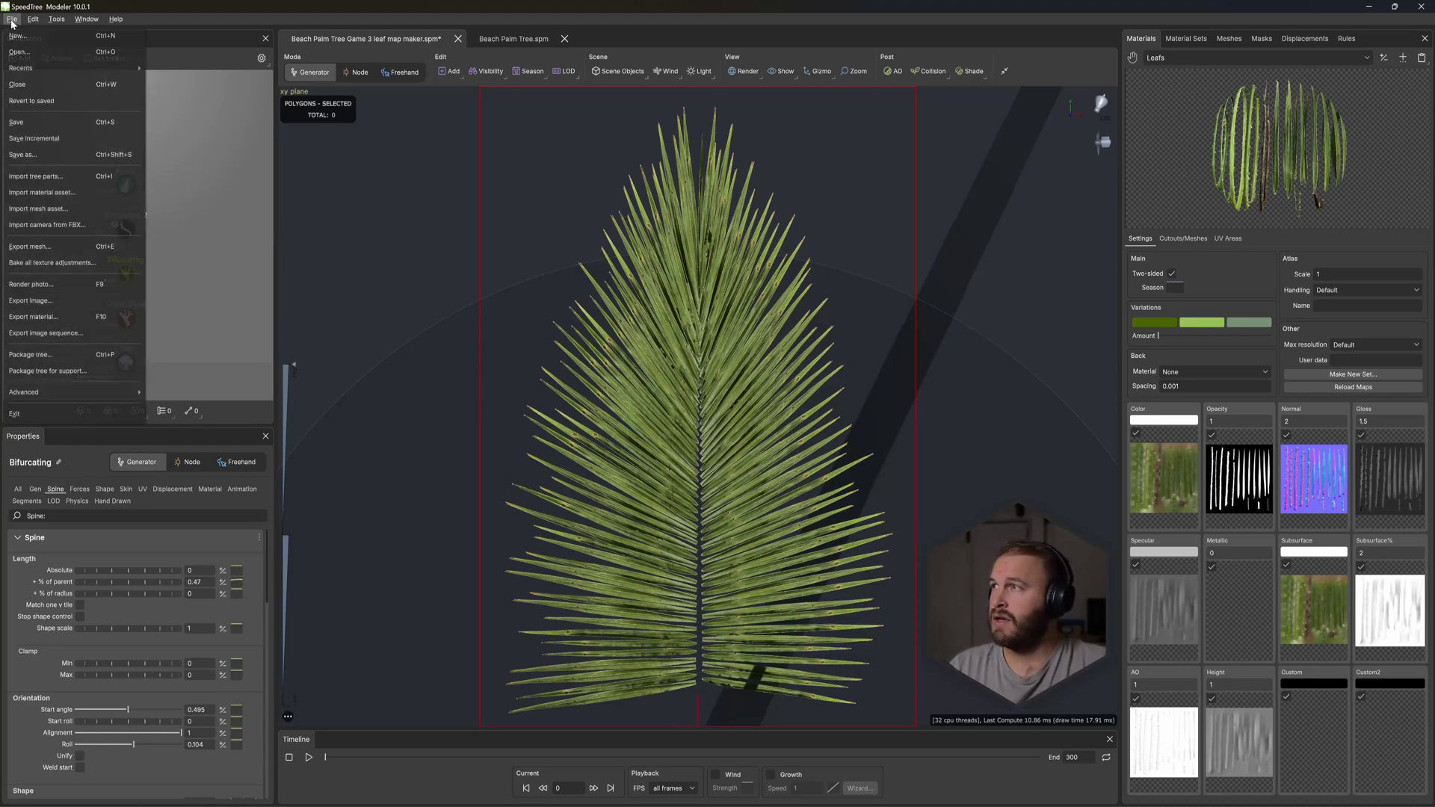
{"action": "left_click", "coordinate": [62, 320]}
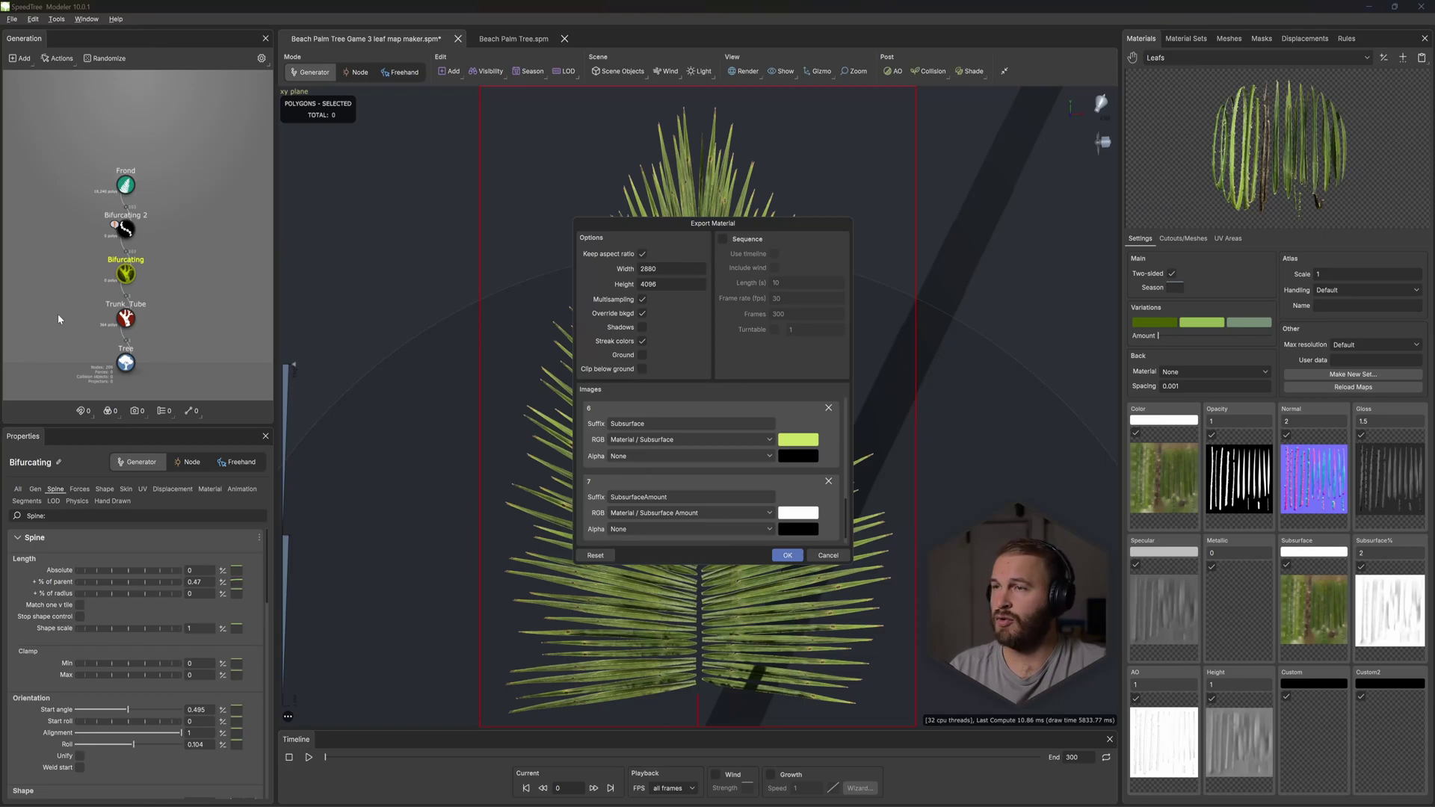
{"action": "left_click", "coordinate": [787, 555]}
{"action": "left_click", "coordinate": [457, 291]}
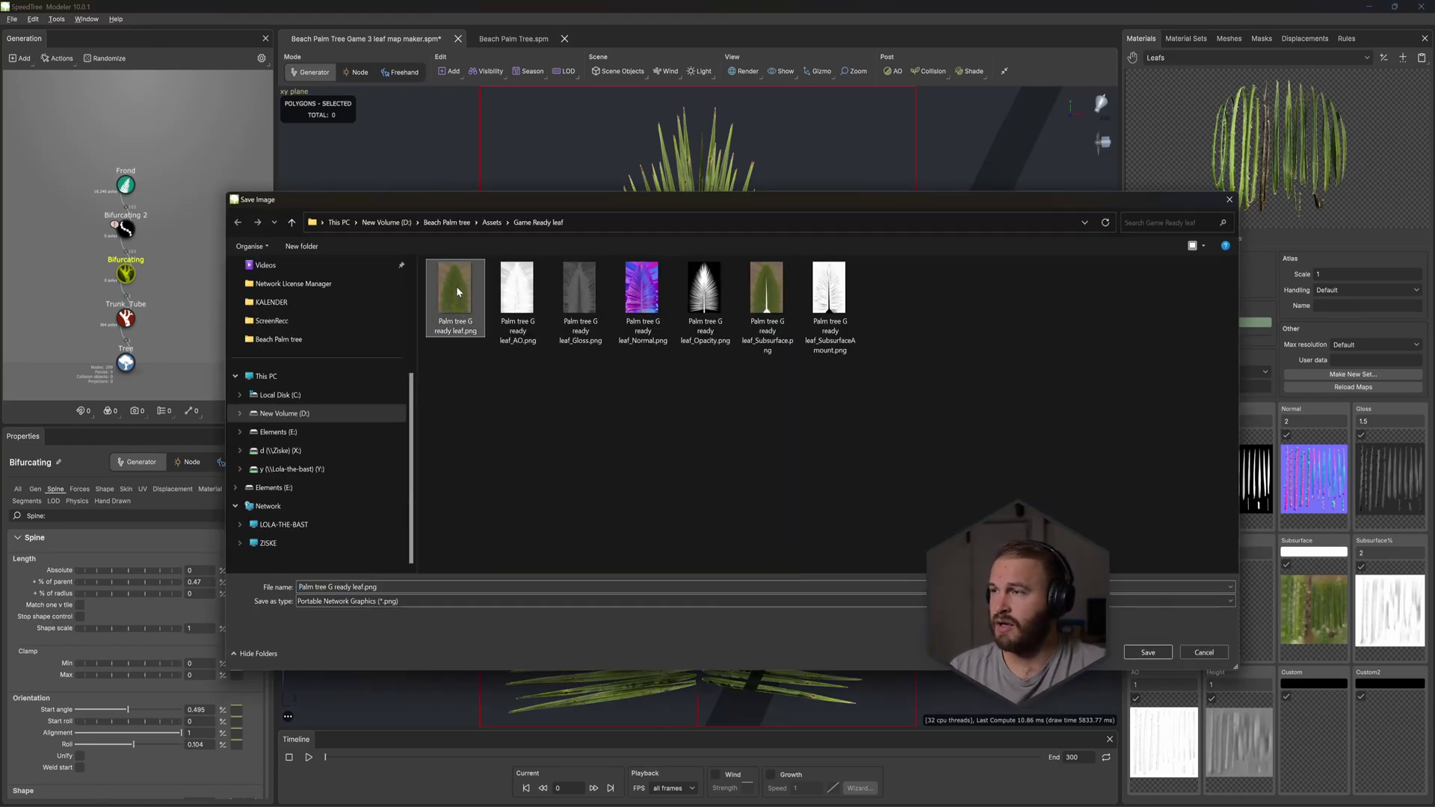
{"action": "left_click", "coordinate": [1149, 654]}
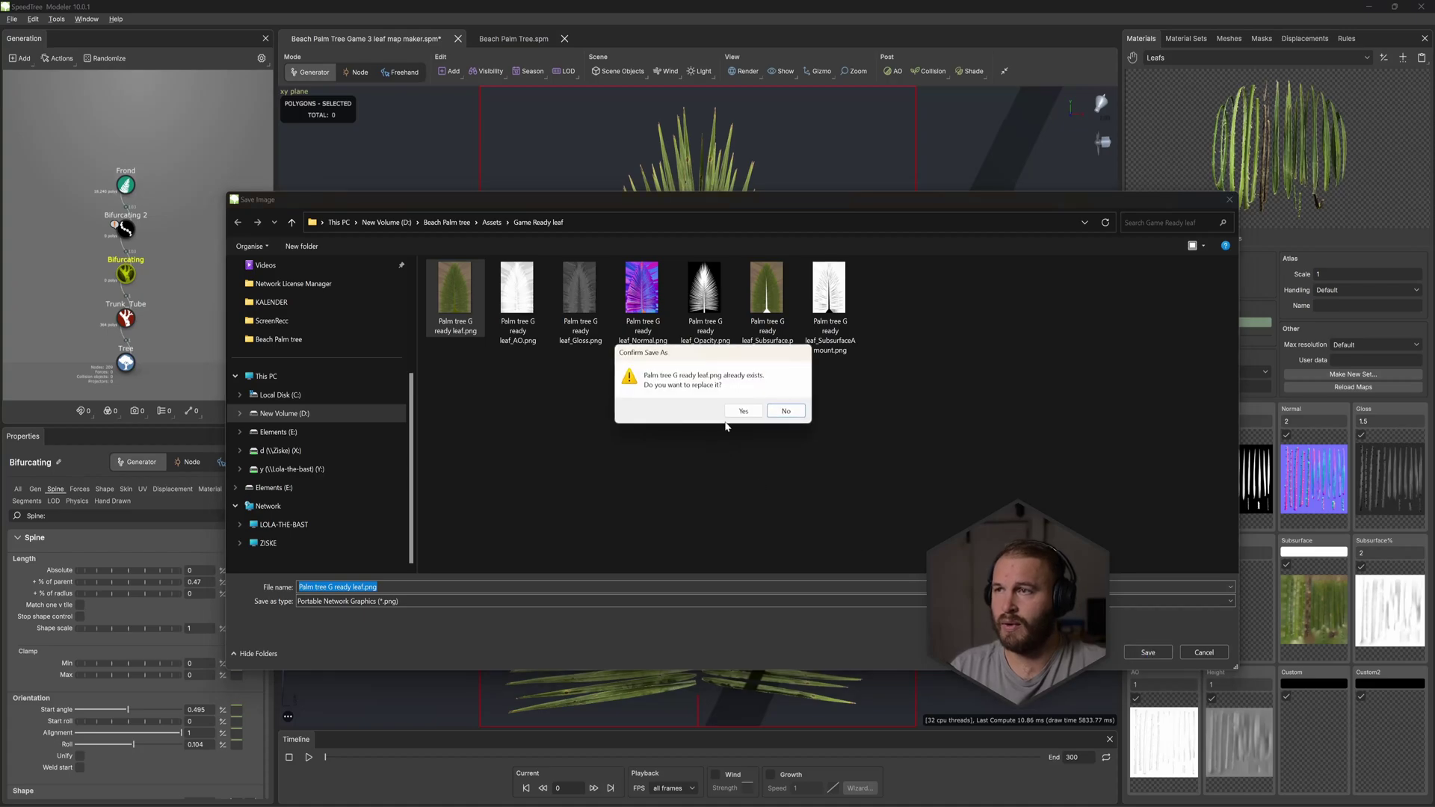
{"action": "left_click", "coordinate": [738, 409]}
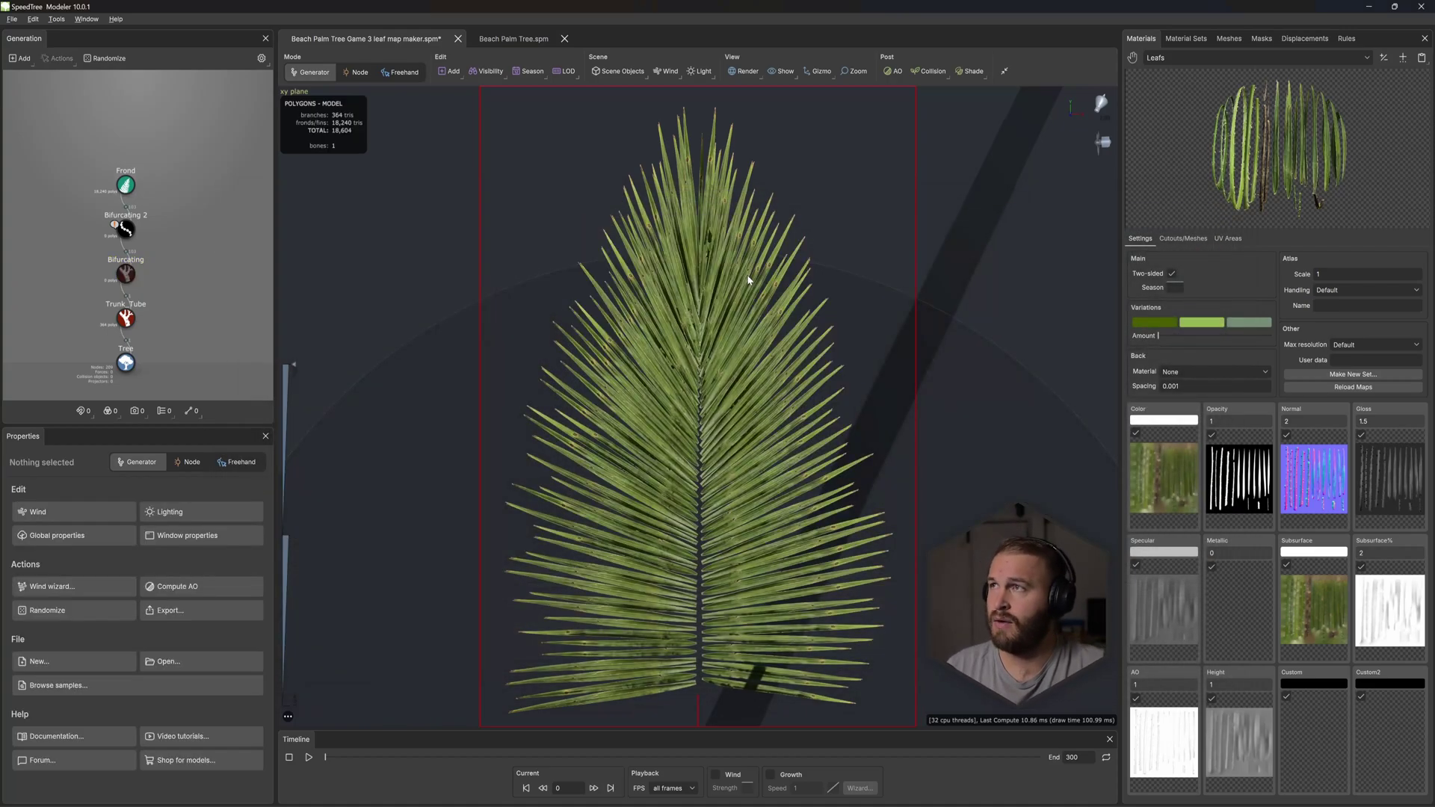
Step: Open the recent file Beach Palm Tree Game 3.spm
{"action": "left_click", "coordinate": [12, 18]}
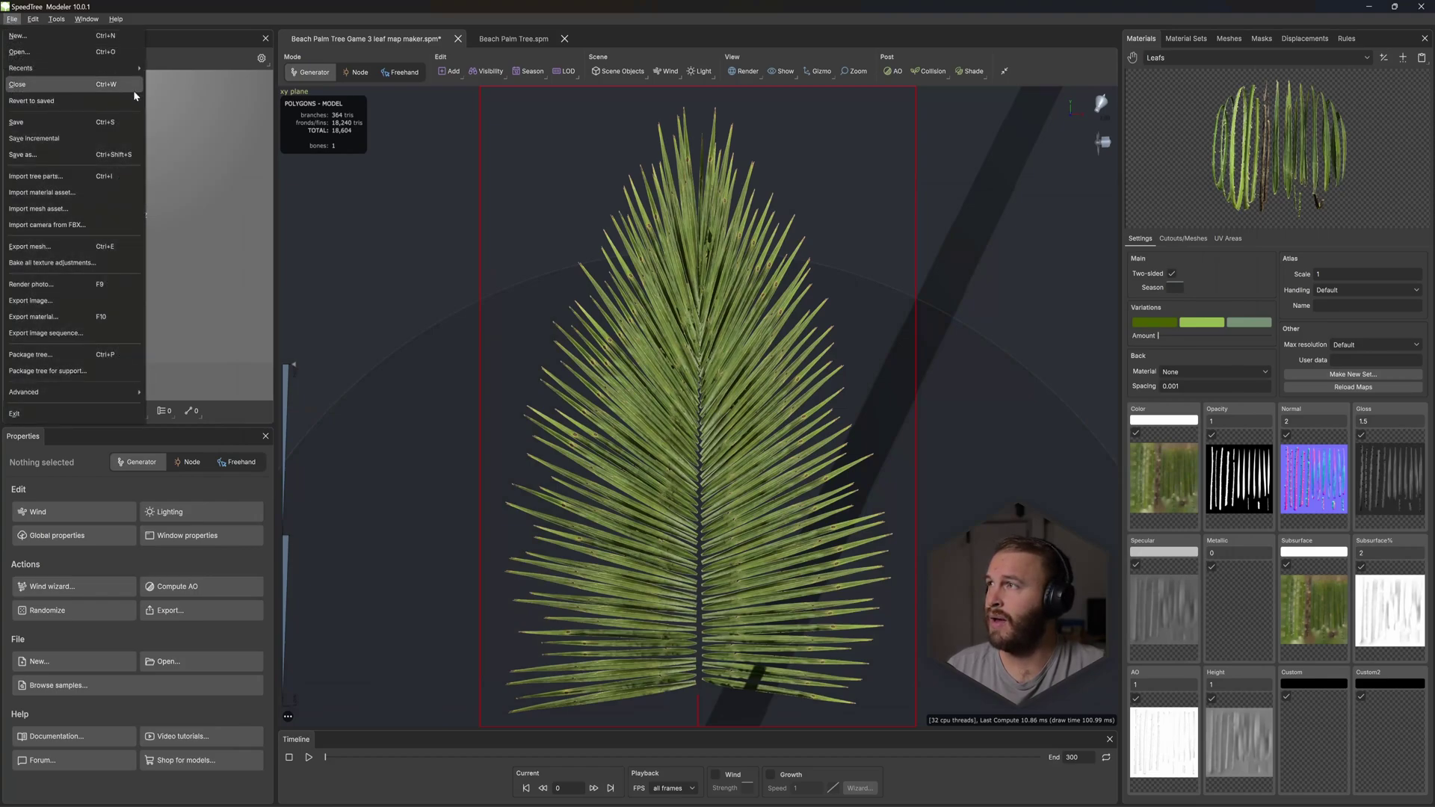
{"action": "mouse_move", "coordinate": [112, 68]}
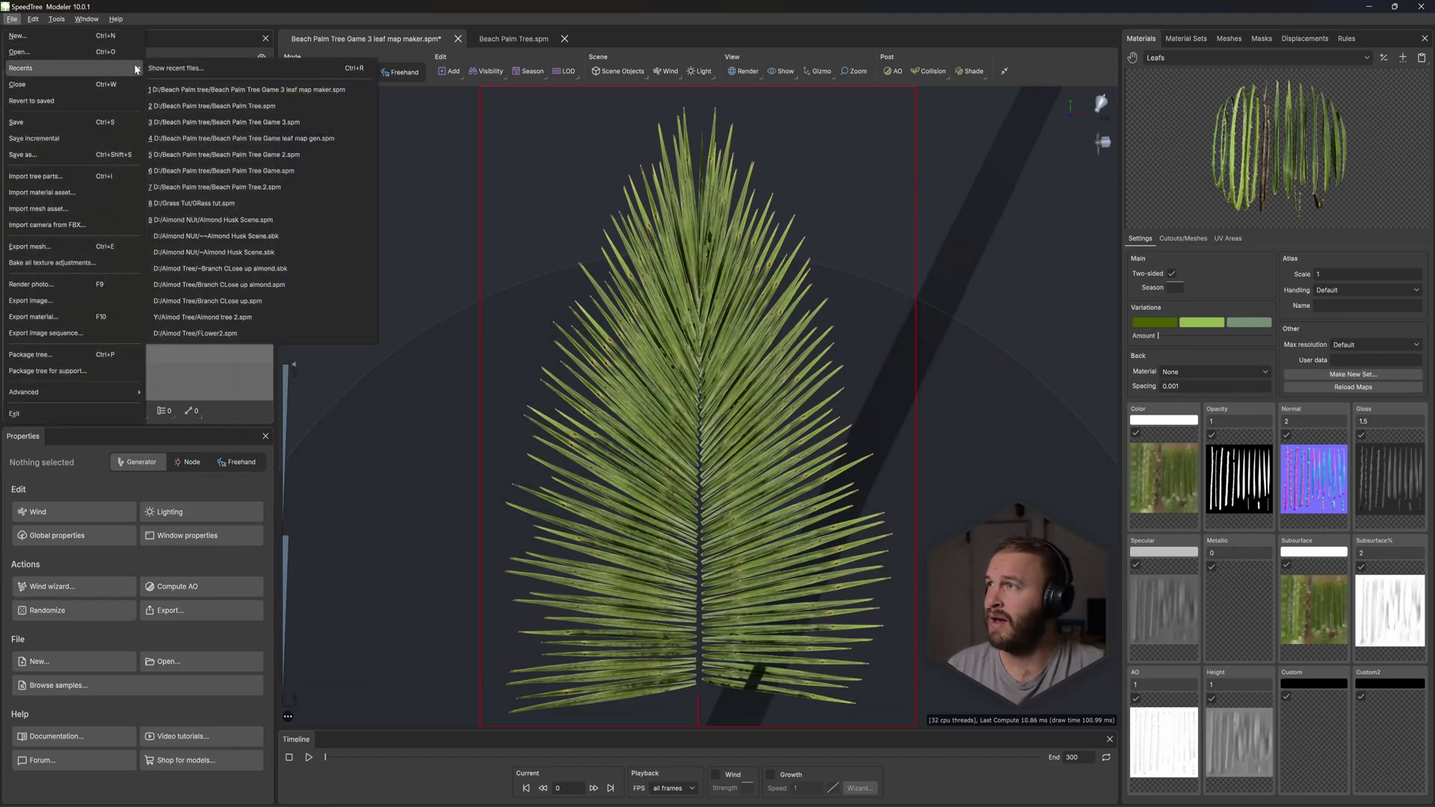
{"action": "left_click", "coordinate": [267, 126]}
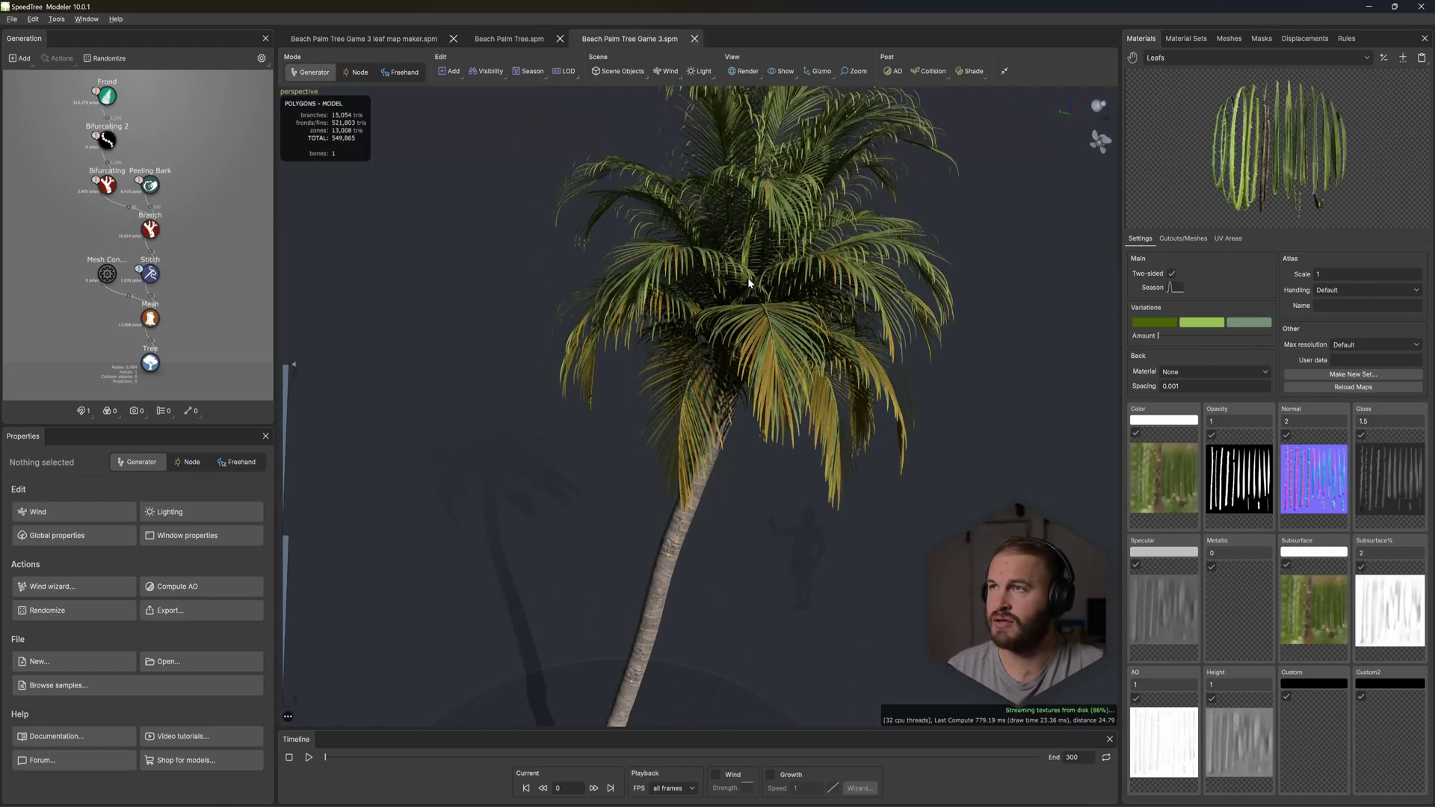
Step: Add a new material named OPt Leaf to the palm tree's material list
{"action": "left_click", "coordinate": [1383, 59]}
{"action": "left_click", "coordinate": [1180, 119]}
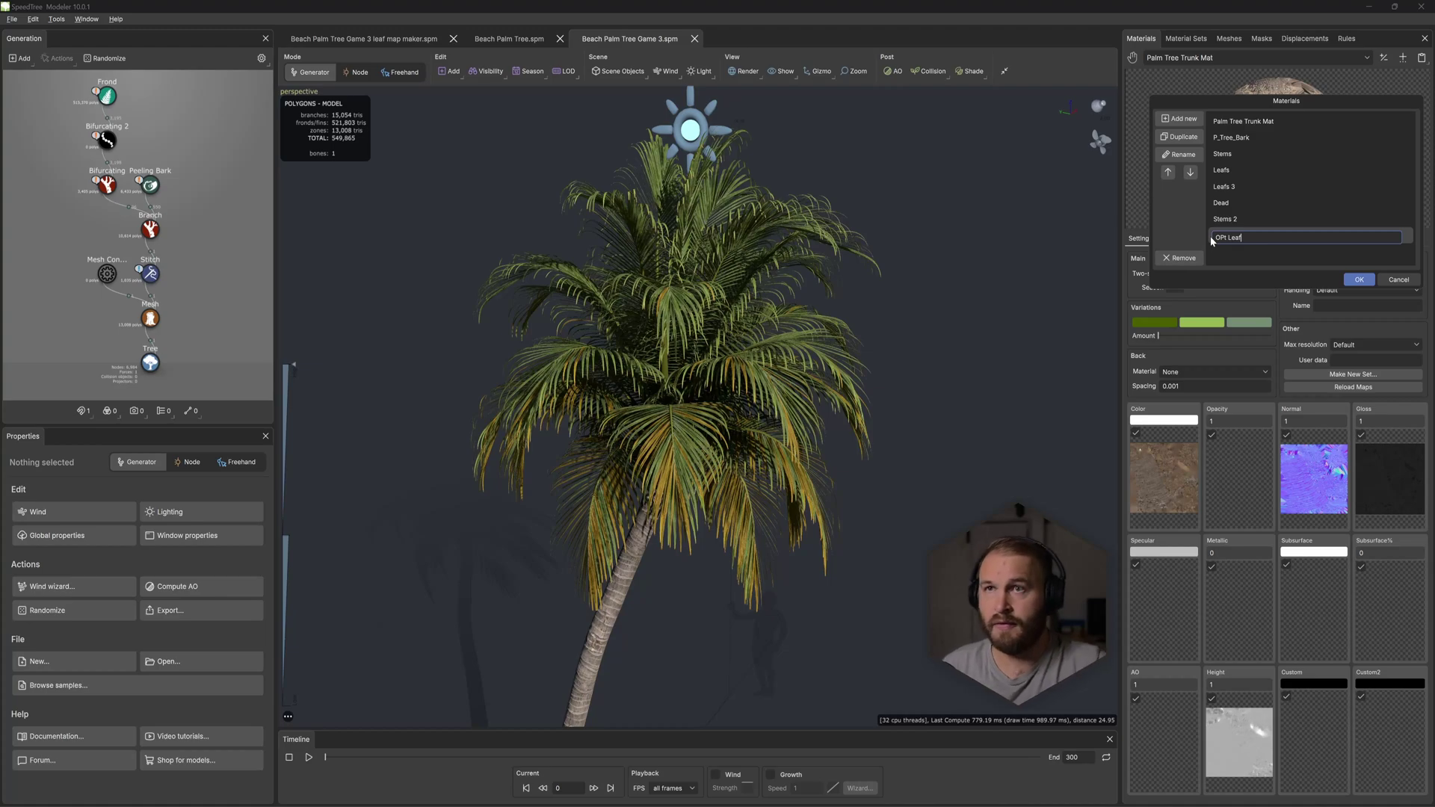
{"action": "type", "text": "OPt Leaf"}
{"action": "left_click", "coordinate": [1359, 279]}
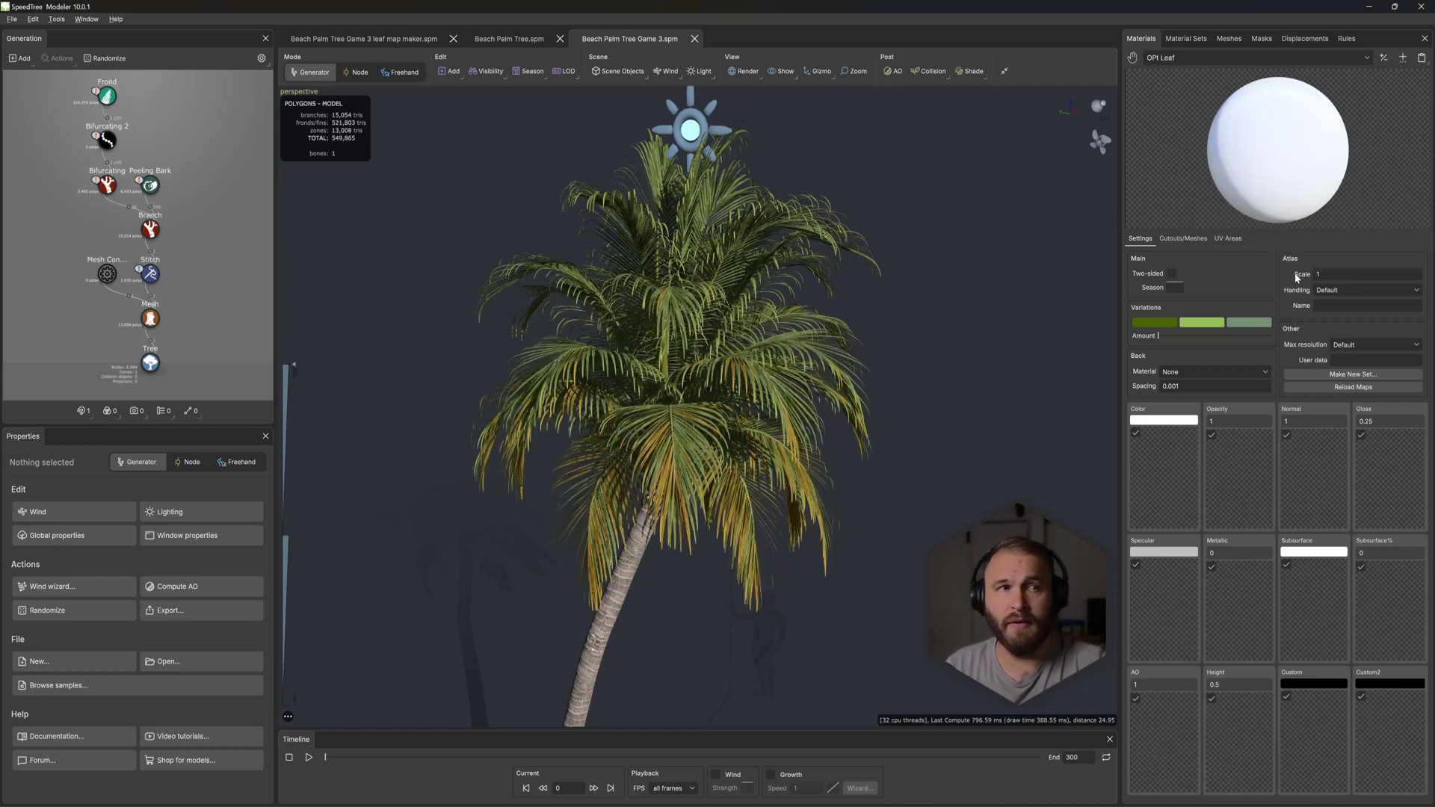
Step: Load Palm tree G ready leaf.png as the OPt Leaf color map together with the detected matching maps, and check the material preview
{"action": "left_click", "coordinate": [1158, 470]}
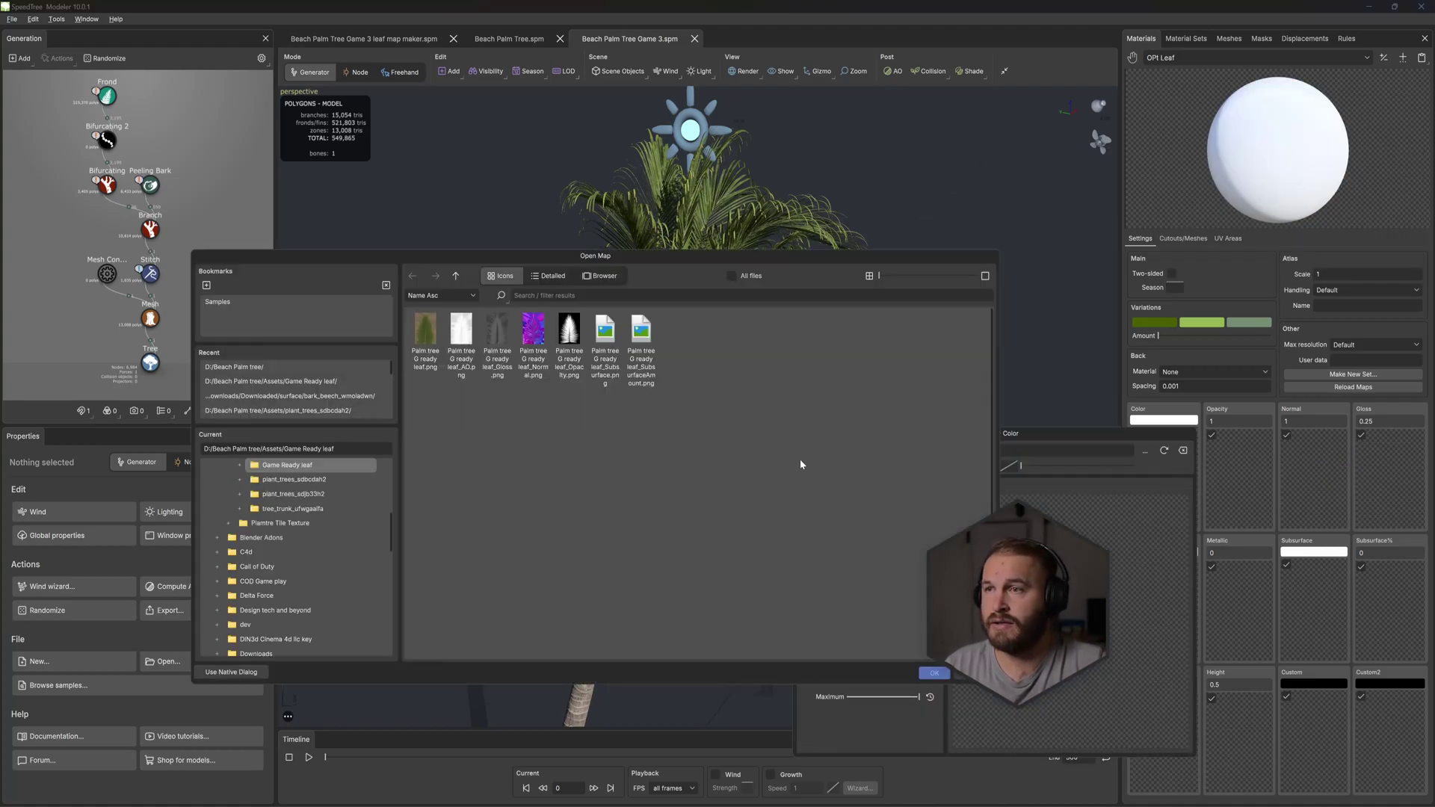
{"action": "left_click", "coordinate": [438, 341]}
{"action": "left_click", "coordinate": [934, 672]}
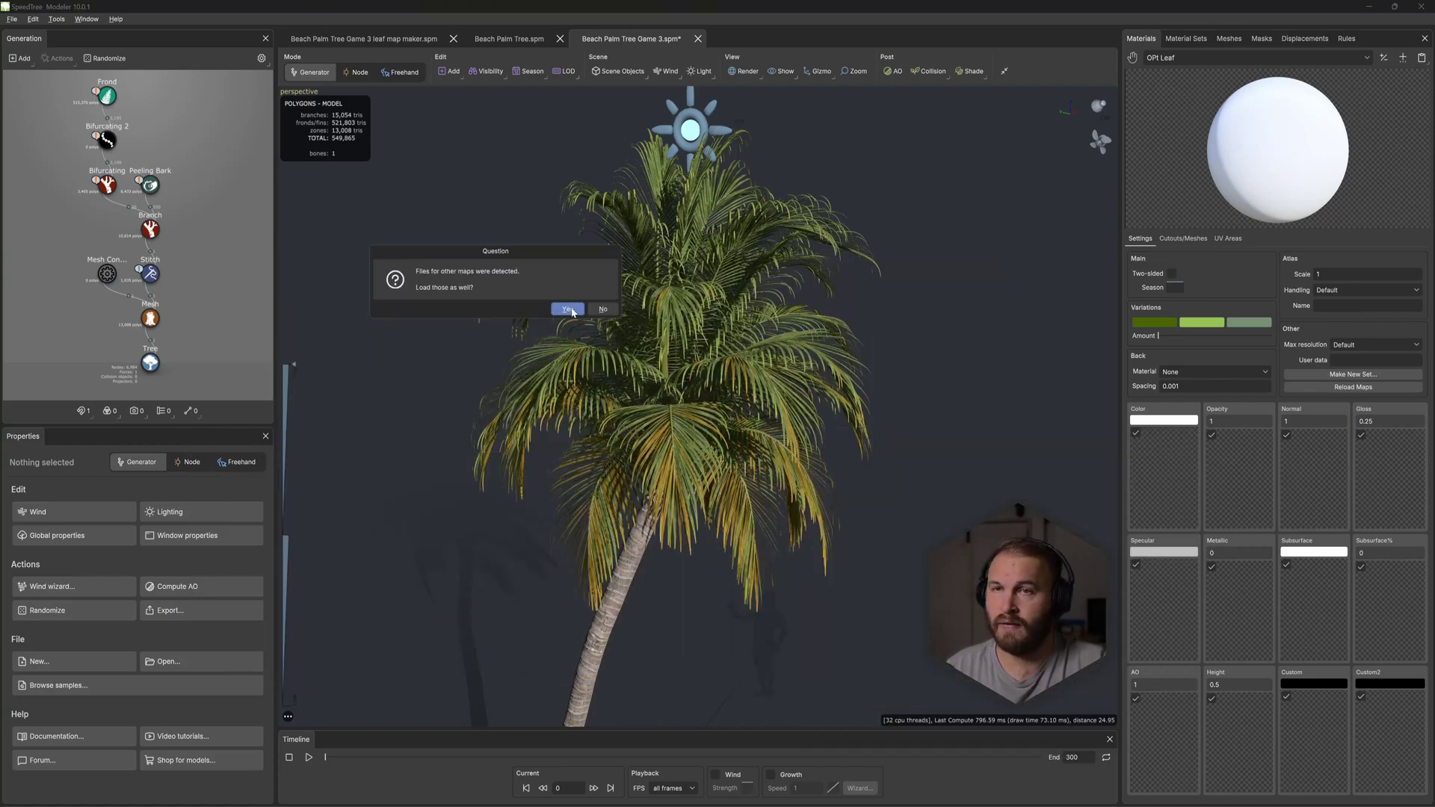
{"action": "left_click", "coordinate": [567, 310]}
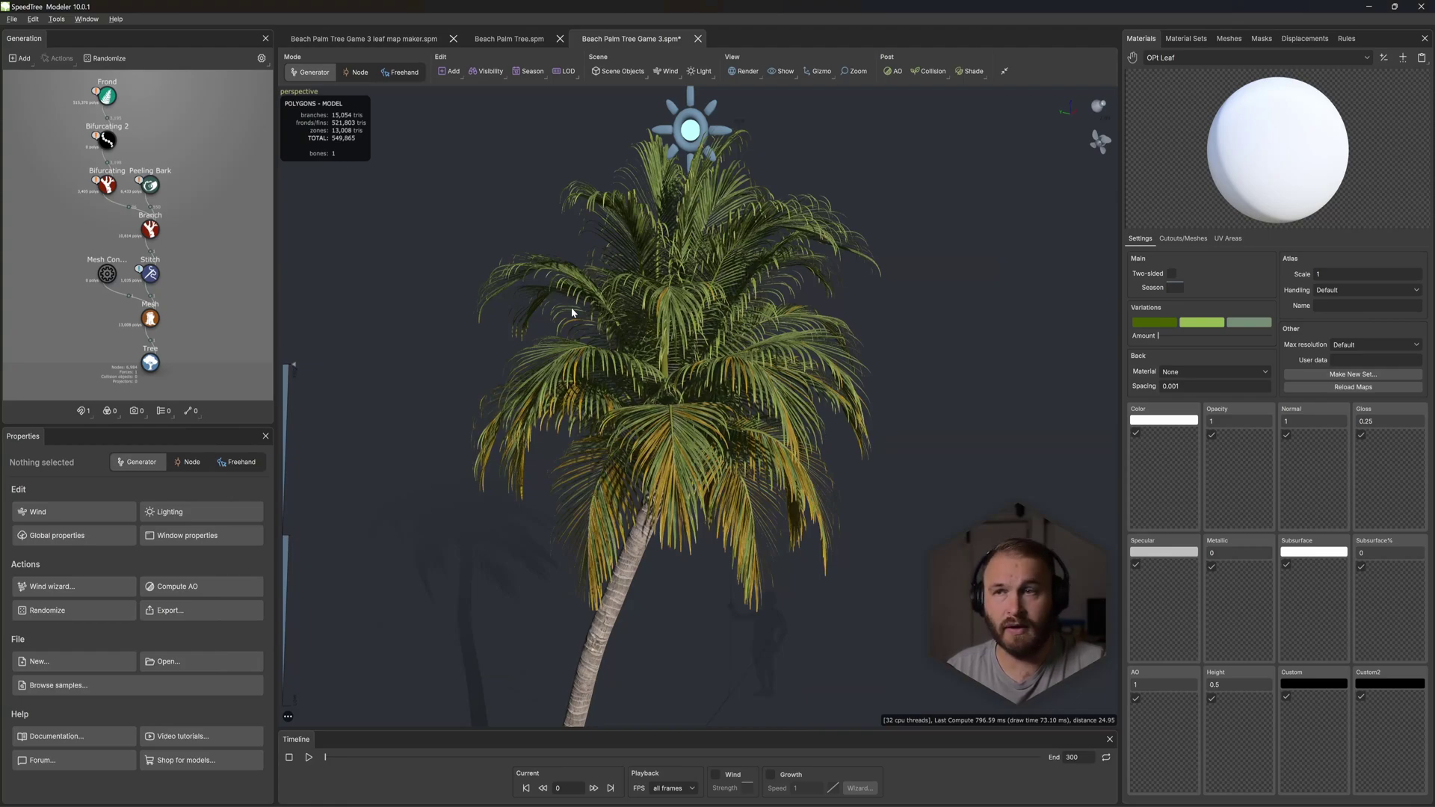
{"action": "left_click_drag", "start_coordinate": [1255, 161], "coordinate": [1273, 153]}
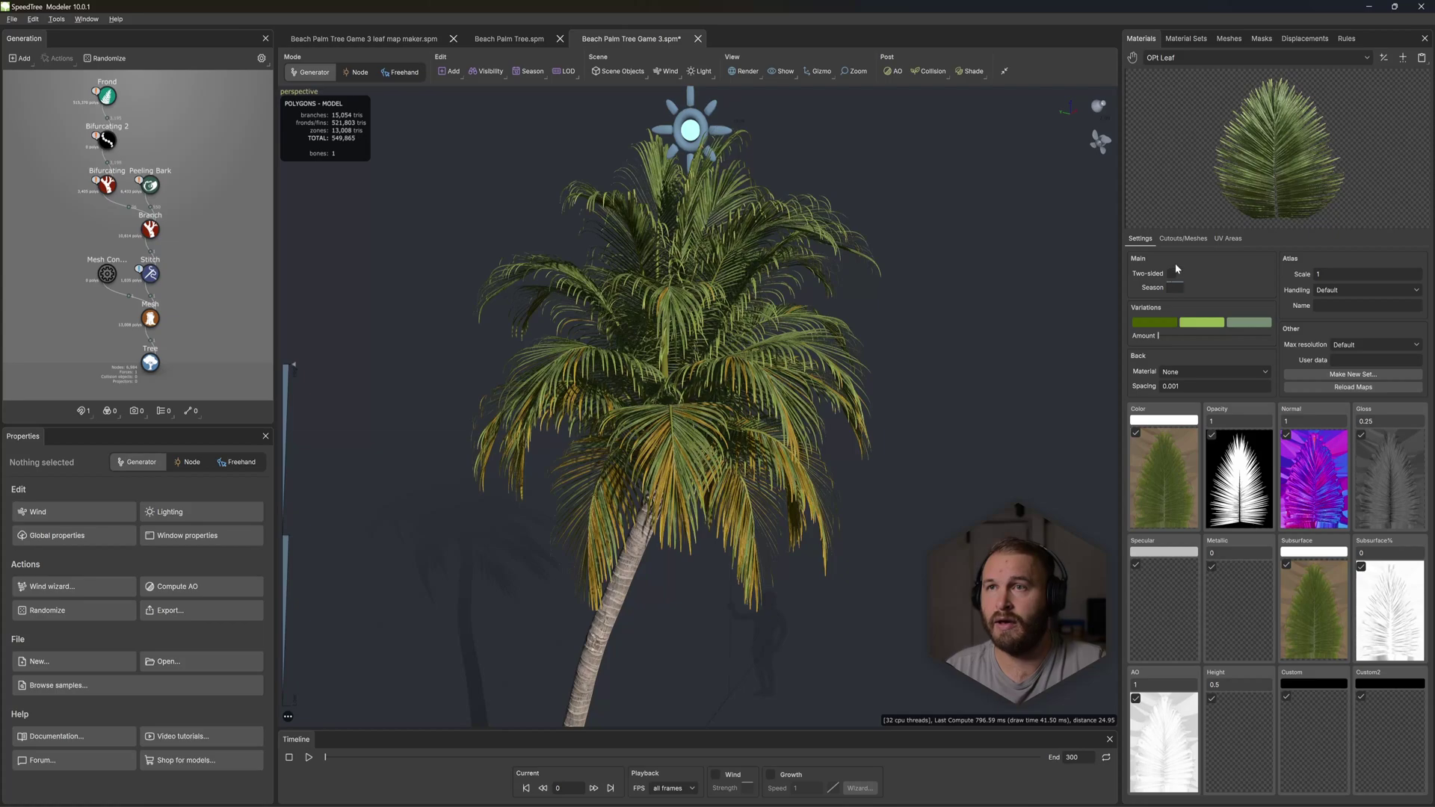
Step: Create a cutout mesh for the OPt Leaf material and move its anchor to the base of the frond's midrib
{"action": "left_click", "coordinate": [1183, 239]}
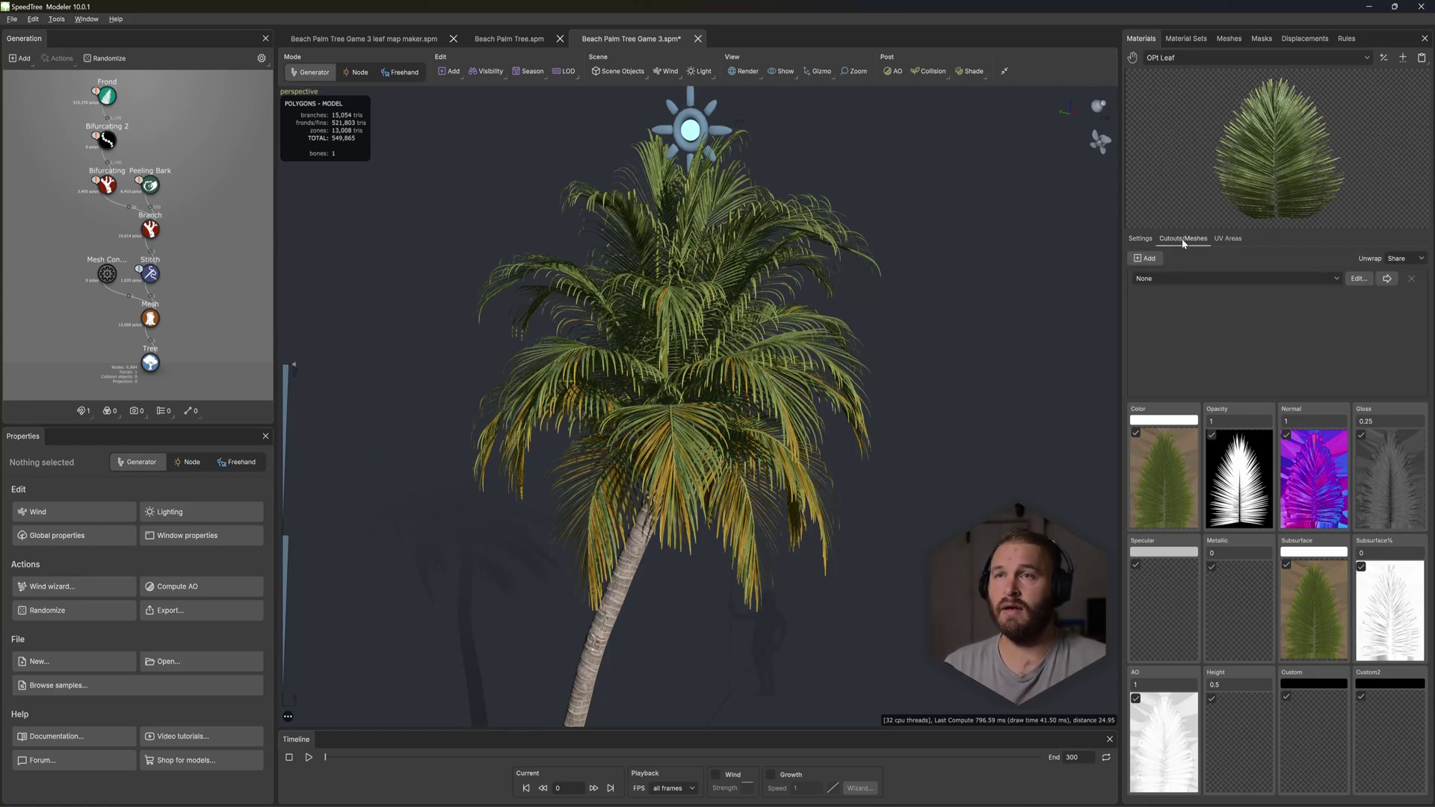
{"action": "left_click", "coordinate": [1357, 280]}
{"action": "left_click_drag", "start_coordinate": [747, 119], "coordinate": [715, 100]}
{"action": "left_click_drag", "start_coordinate": [644, 424], "coordinate": [646, 502]}
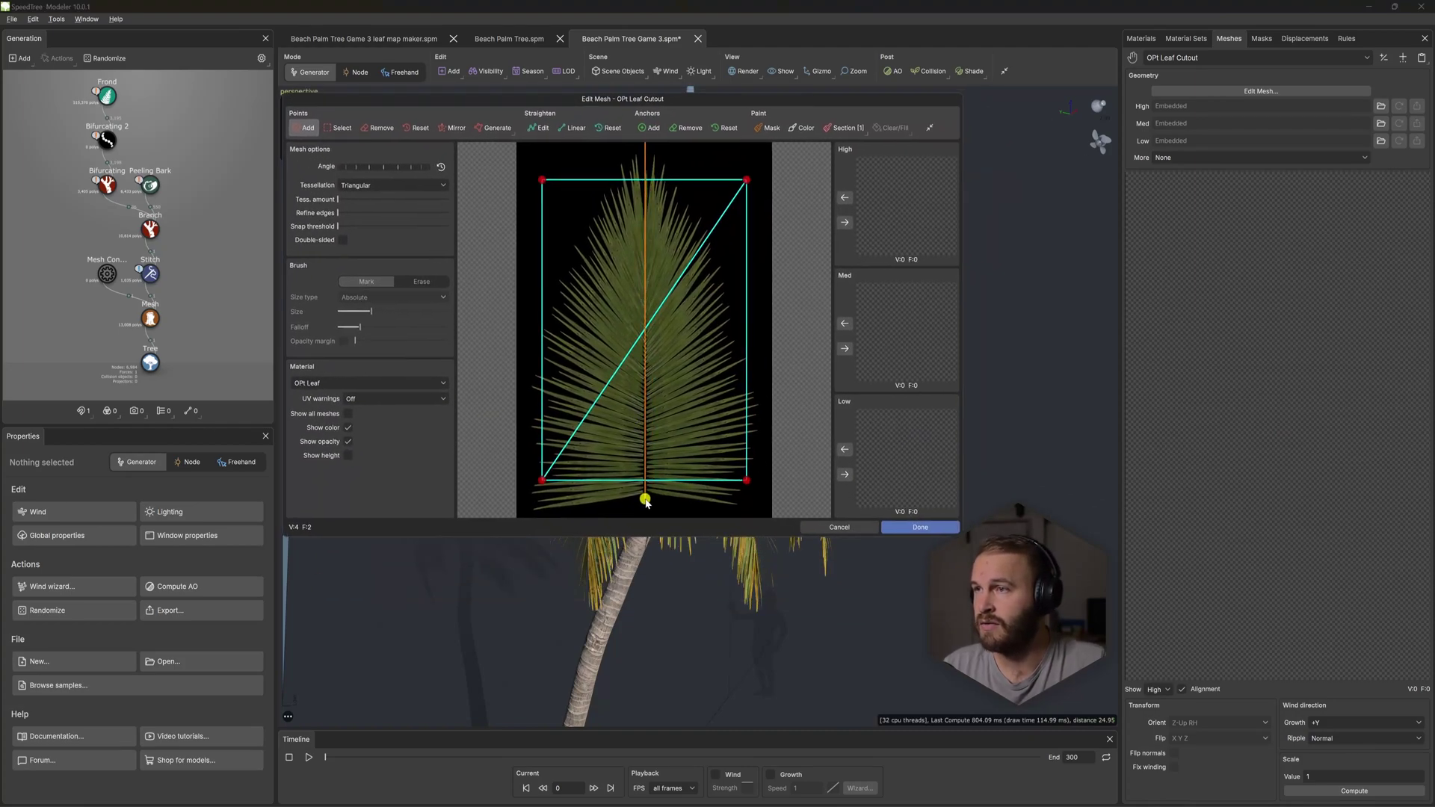
Step: Fit the cutout outline around the frond's tip and both side edges, and add points along the upper midrib
{"action": "left_click", "coordinate": [662, 145]}
{"action": "left_click", "coordinate": [619, 146]}
{"action": "left_click", "coordinate": [593, 178]}
{"action": "left_click", "coordinate": [556, 280]}
{"action": "left_click_drag", "start_coordinate": [542, 179], "coordinate": [523, 392]}
{"action": "left_click", "coordinate": [729, 274]}
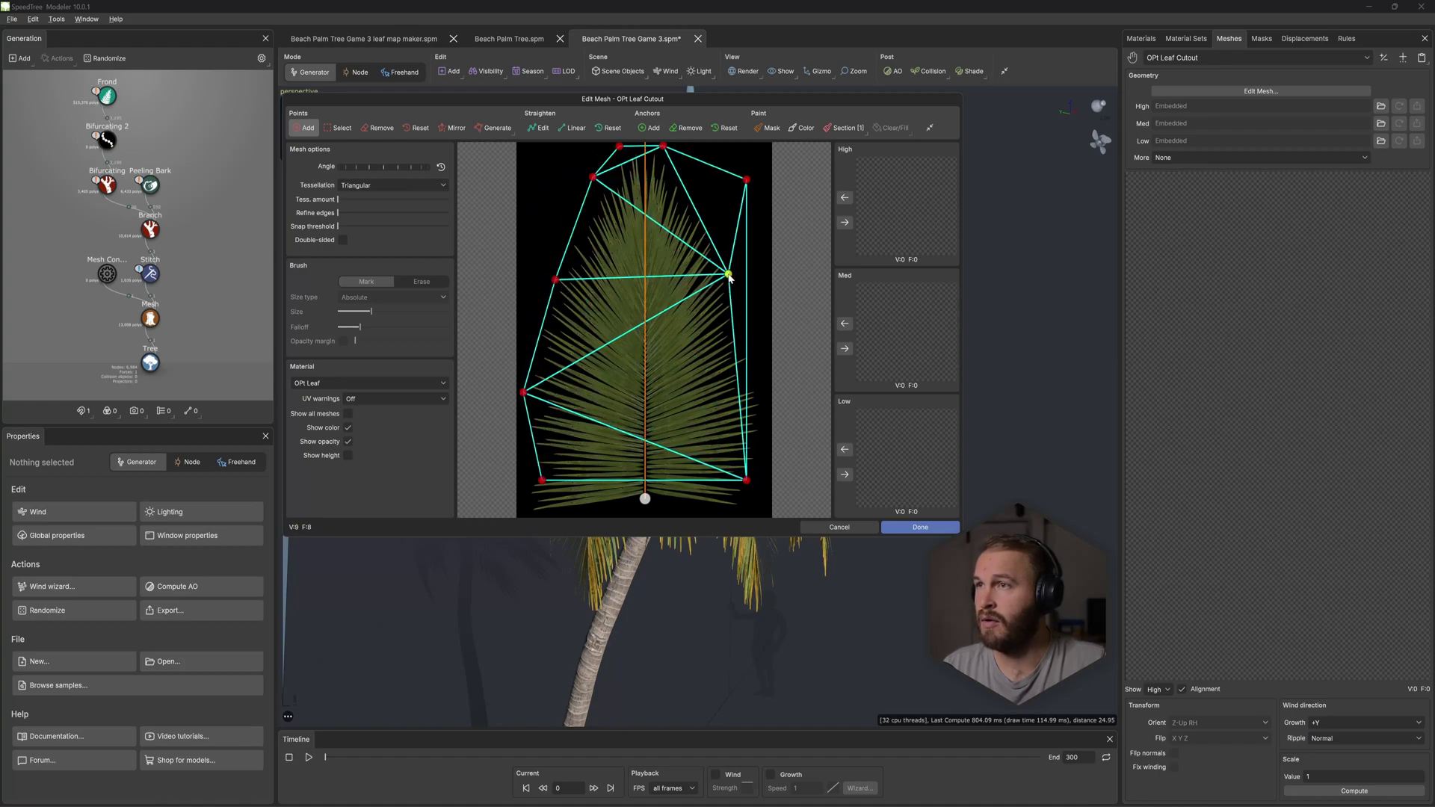
{"action": "left_click", "coordinate": [684, 187]}
{"action": "left_click", "coordinate": [640, 283]}
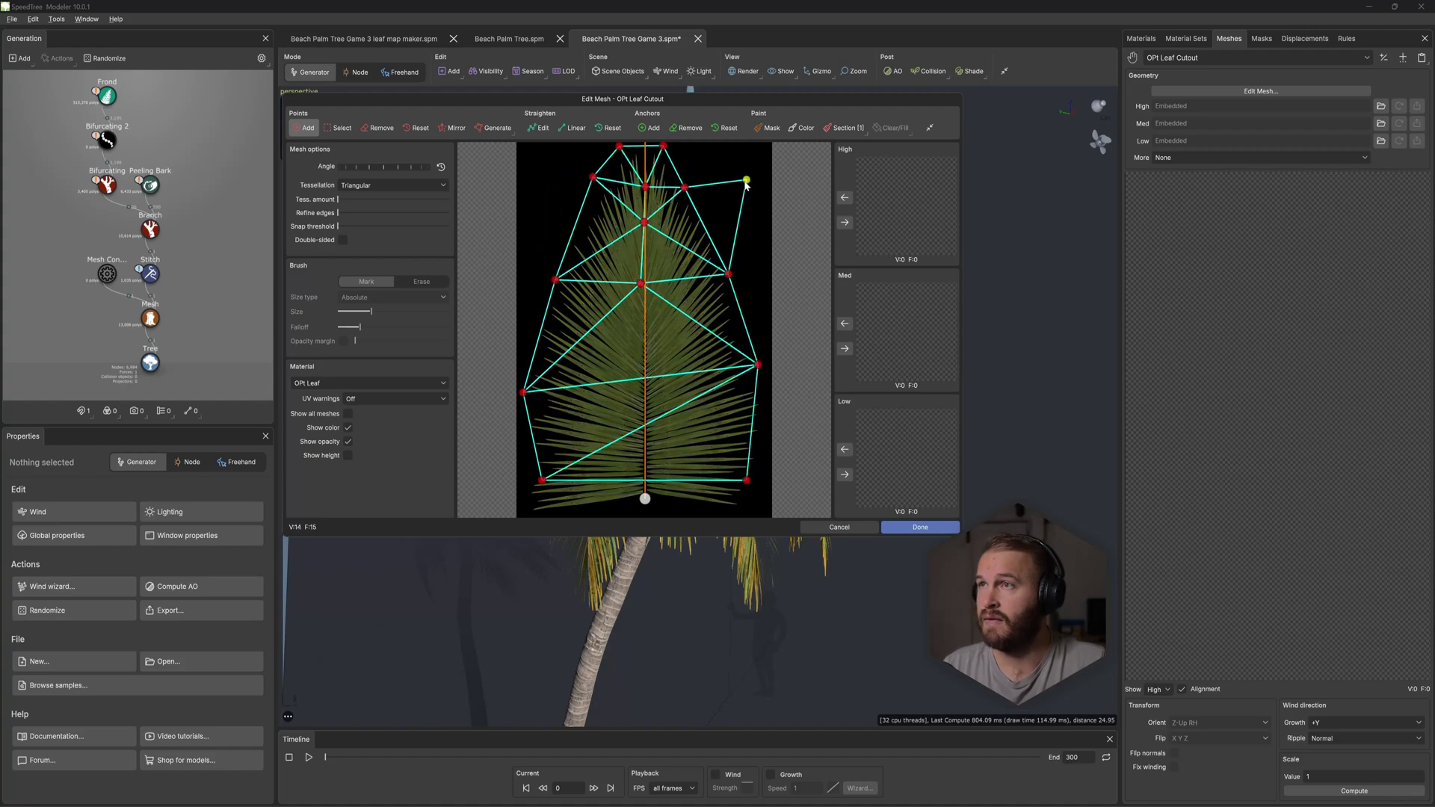
{"action": "left_click_drag", "start_coordinate": [746, 180], "coordinate": [691, 256]}
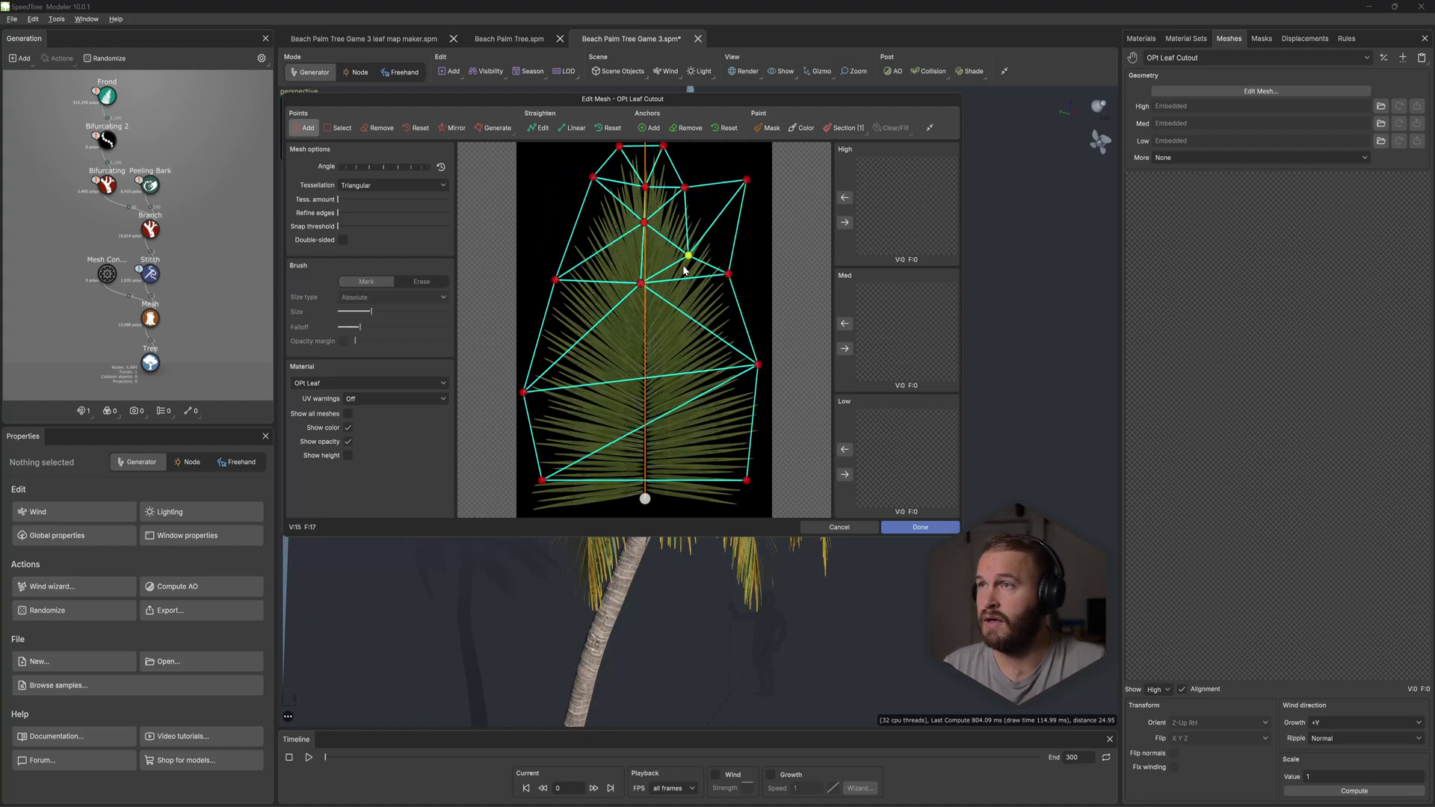
{"action": "key", "text": "ctrl+z"}
{"action": "key", "text": "ctrl+z"}
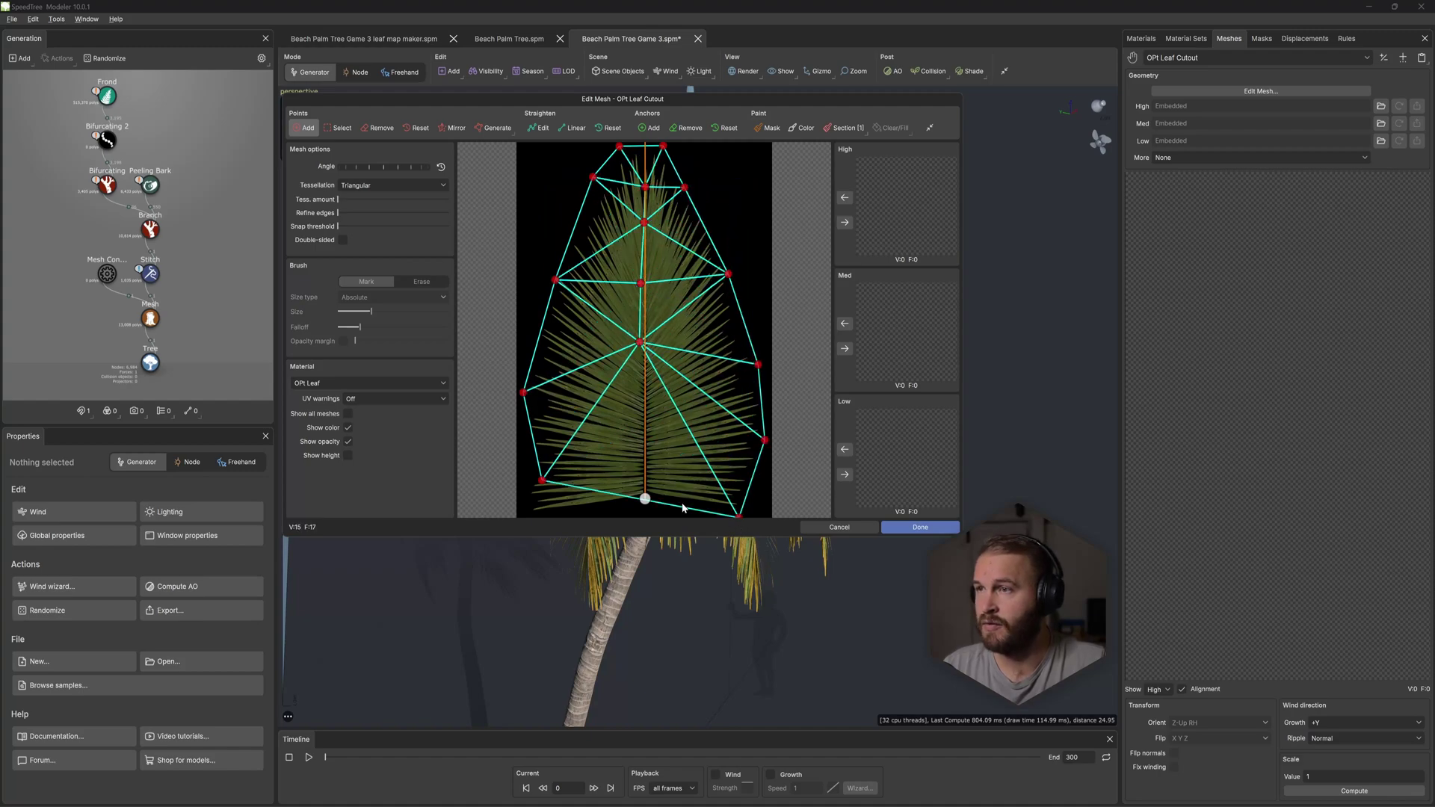
Step: Extend the cutout around the frond's lower edge and add points along the lower midrib and through the left half
{"action": "left_click_drag", "start_coordinate": [678, 505], "coordinate": [522, 483]}
{"action": "left_click", "coordinate": [640, 437]}
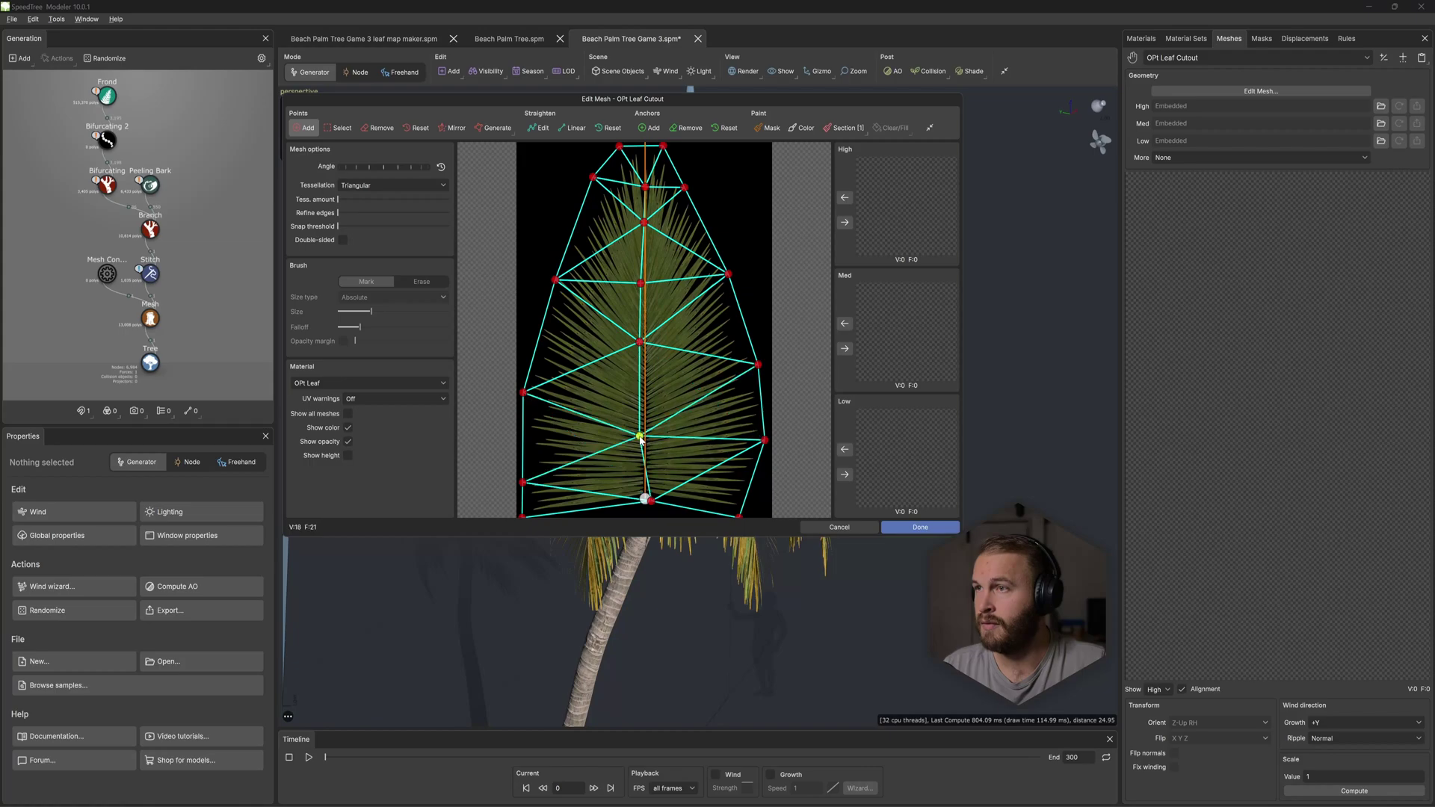
{"action": "left_click", "coordinate": [573, 229]}
{"action": "left_click", "coordinate": [589, 329]}
{"action": "left_click", "coordinate": [577, 426]}
{"action": "left_click", "coordinate": [592, 498]}
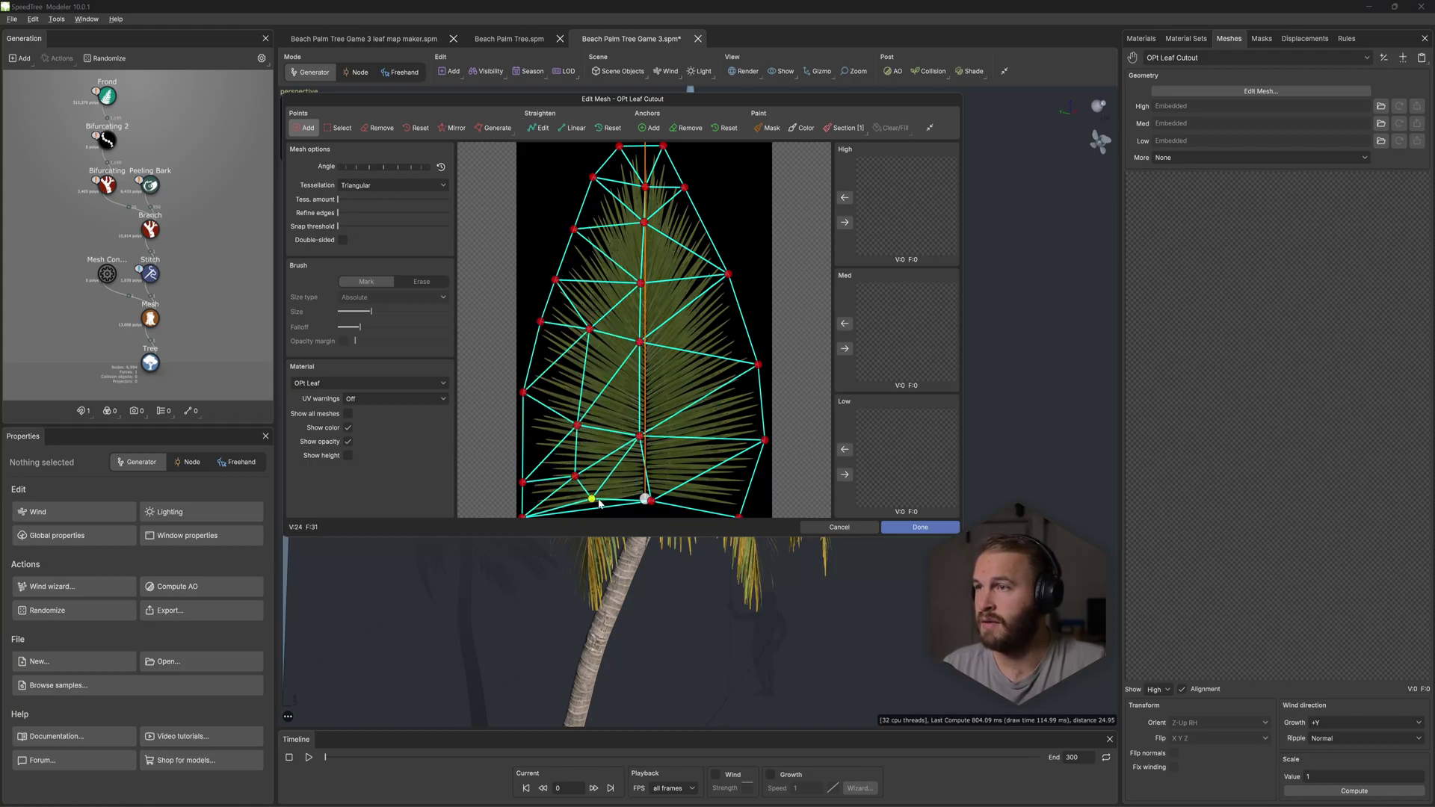
Step: Add a column of mesh points through the right half of the frond from its base up towards the tip
{"action": "left_click", "coordinate": [719, 503]}
{"action": "left_click", "coordinate": [707, 435]}
{"action": "left_click", "coordinate": [698, 361]}
{"action": "left_click", "coordinate": [694, 310]}
{"action": "left_click", "coordinate": [688, 267]}
{"action": "left_click", "coordinate": [678, 230]}
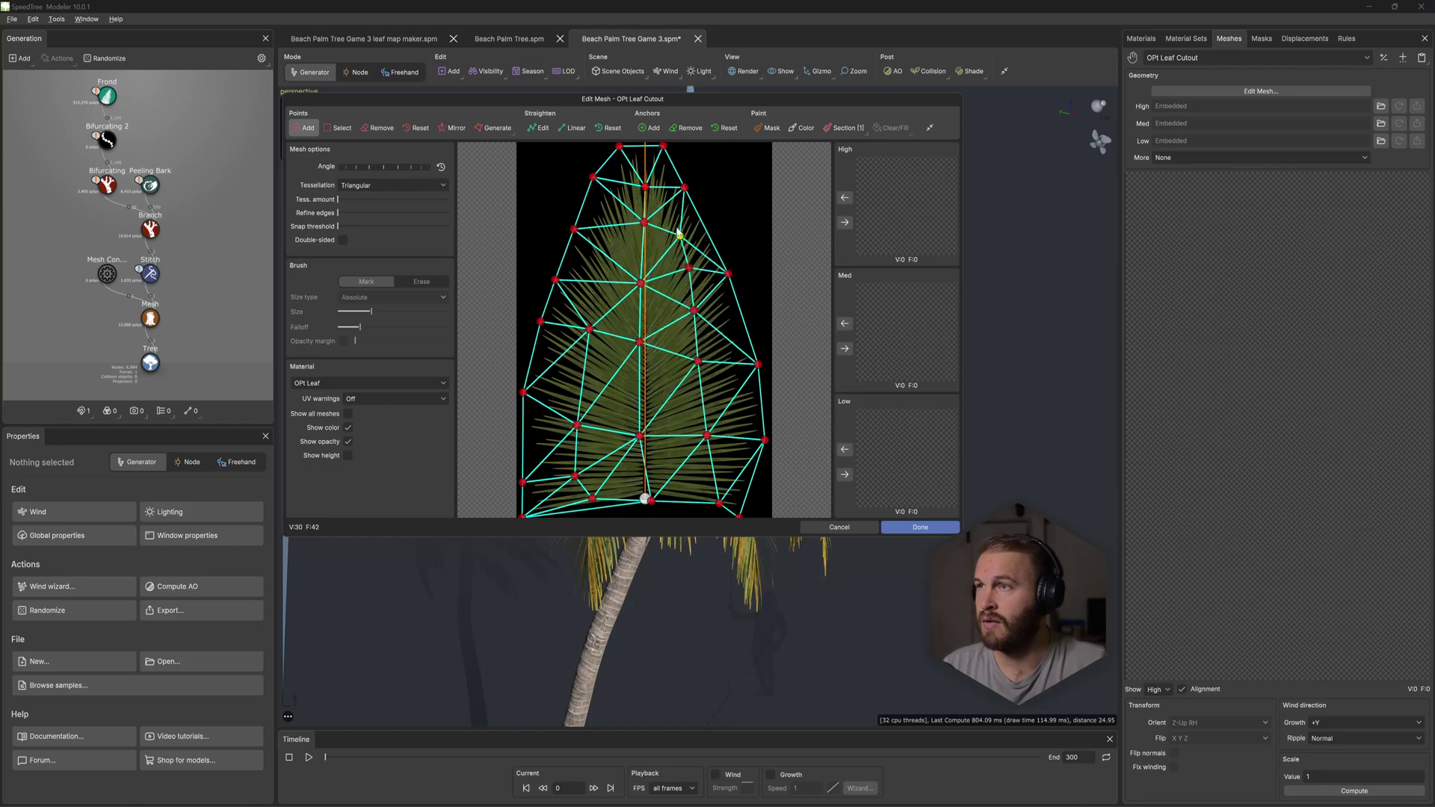
Step: Fill the area left of the midrib with more mesh points up to the tip, and store the cutout as the High mesh
{"action": "left_click", "coordinate": [595, 275]}
{"action": "left_click", "coordinate": [609, 227]}
{"action": "left_click", "coordinate": [612, 207]}
{"action": "left_click", "coordinate": [619, 182]}
{"action": "left_click", "coordinate": [620, 483]}
{"action": "left_click", "coordinate": [620, 427]}
{"action": "left_click", "coordinate": [616, 375]}
{"action": "left_click", "coordinate": [612, 334]}
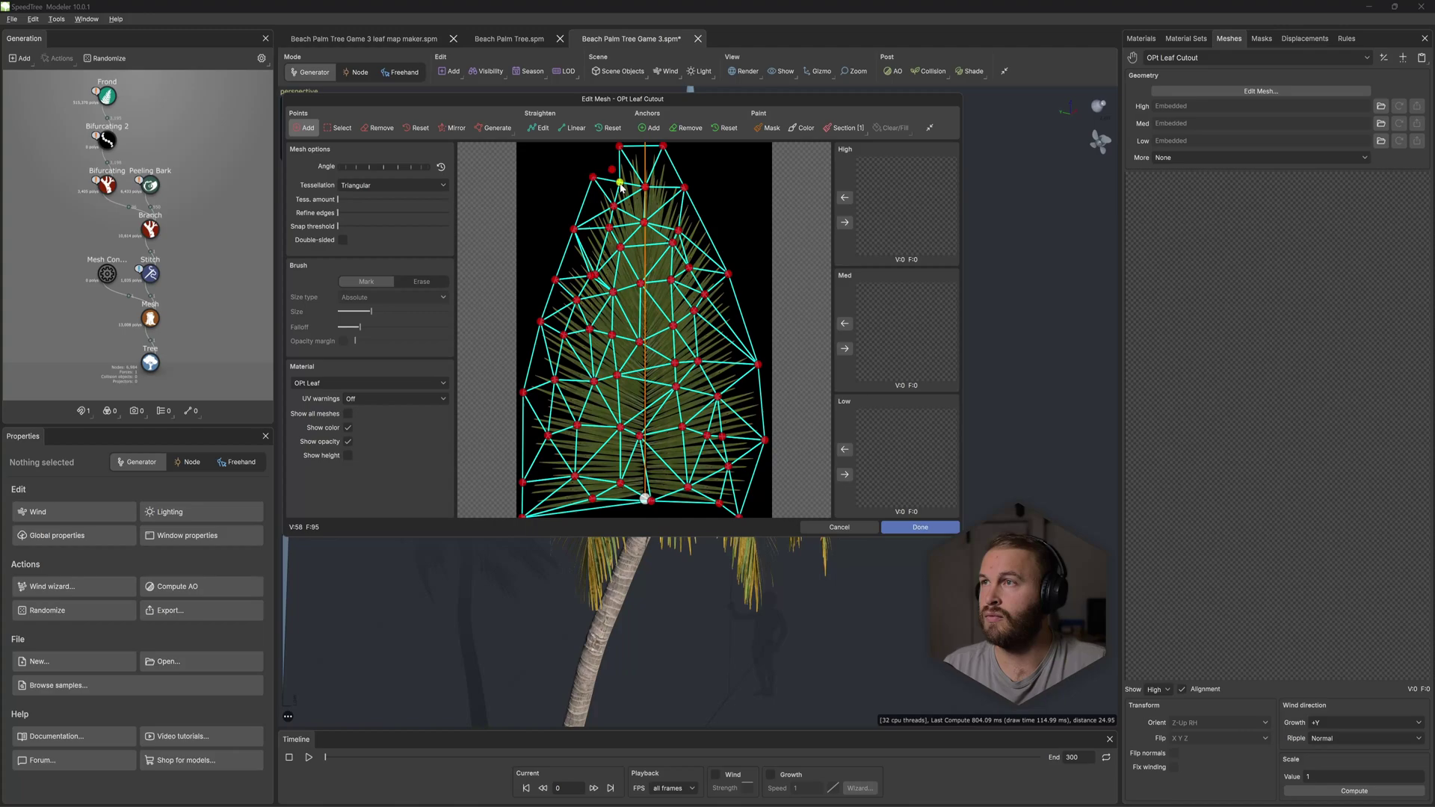
{"action": "left_click_drag", "start_coordinate": [619, 183], "coordinate": [605, 162]}
{"action": "left_click", "coordinate": [623, 175]}
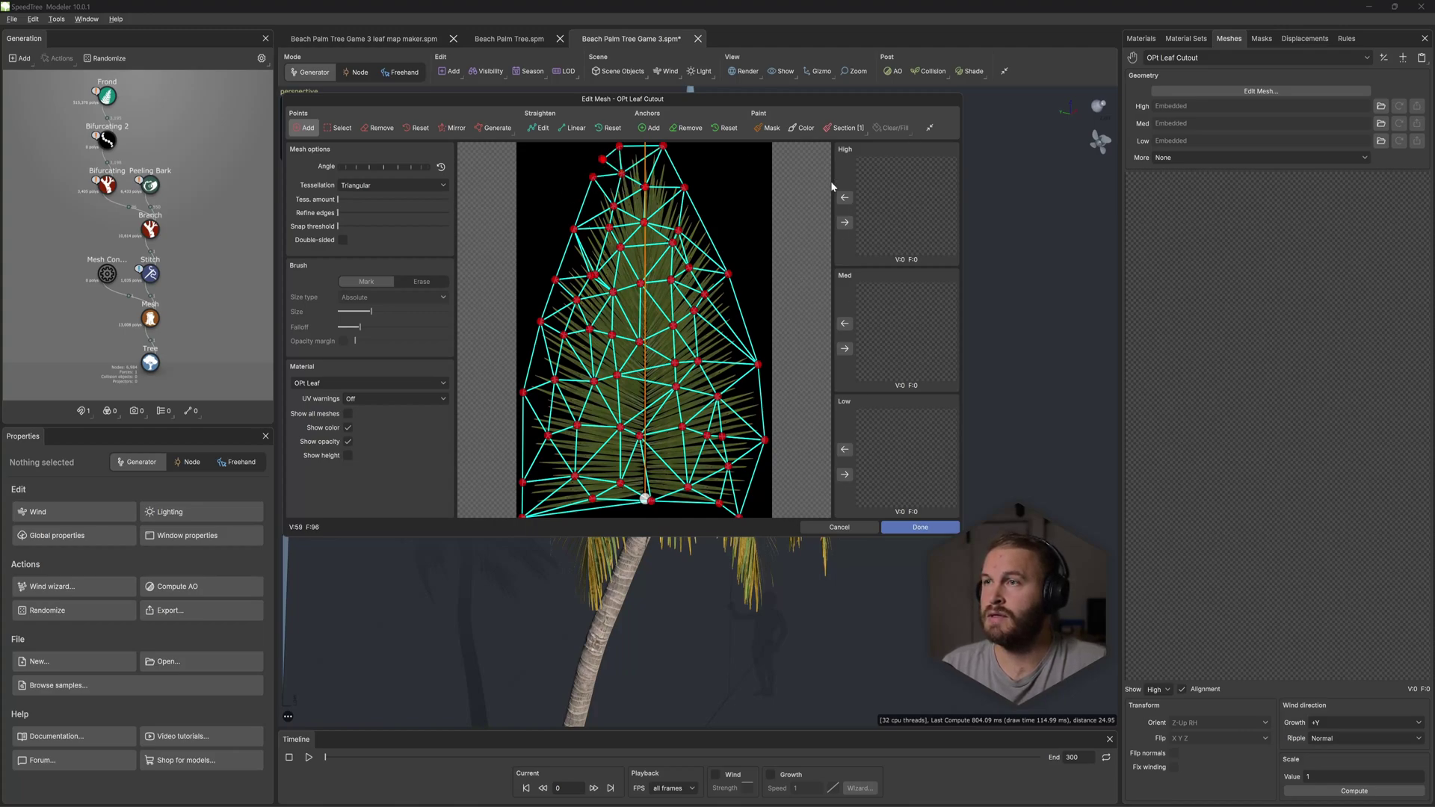
{"action": "left_click", "coordinate": [846, 224]}
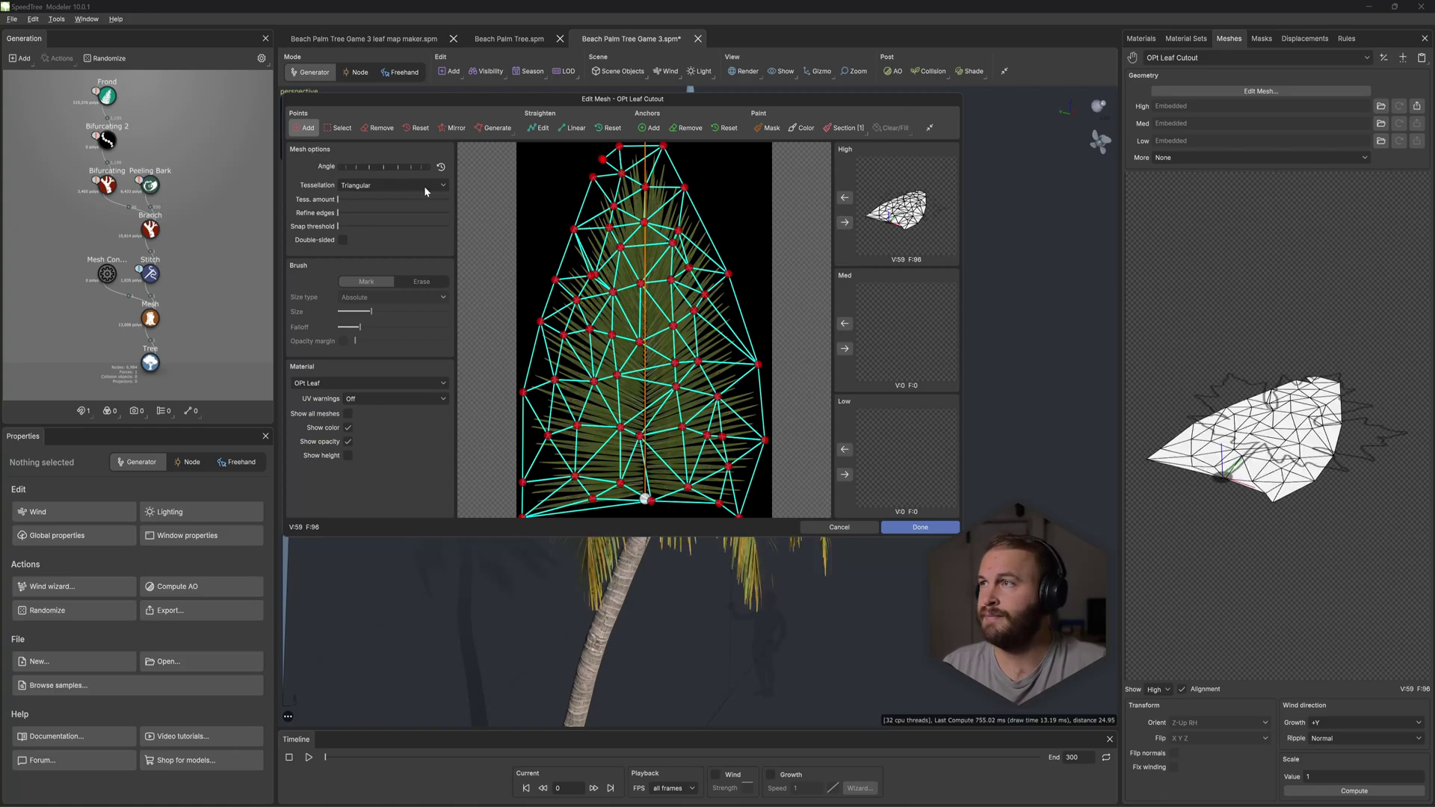
Step: Remove a portion of the interior points from the cutout and store the simplified version as the Med mesh
{"action": "left_click", "coordinate": [378, 128]}
{"action": "left_click_drag", "start_coordinate": [734, 448], "coordinate": [696, 433]}
{"action": "left_click", "coordinate": [717, 396]}
{"action": "left_click", "coordinate": [621, 427]}
{"action": "left_click", "coordinate": [548, 436]}
{"action": "left_click", "coordinate": [616, 375]}
{"action": "left_click", "coordinate": [611, 334]}
{"action": "left_click", "coordinate": [589, 329]}
{"action": "mouse_move", "coordinate": [588, 311]}
{"action": "left_mouse_down"}
{"action": "mouse_move", "coordinate": [625, 283]}
{"action": "mouse_move", "coordinate": [635, 222]}
{"action": "mouse_move", "coordinate": [707, 340]}
{"action": "mouse_move", "coordinate": [680, 403]}
{"action": "left_mouse_up"}
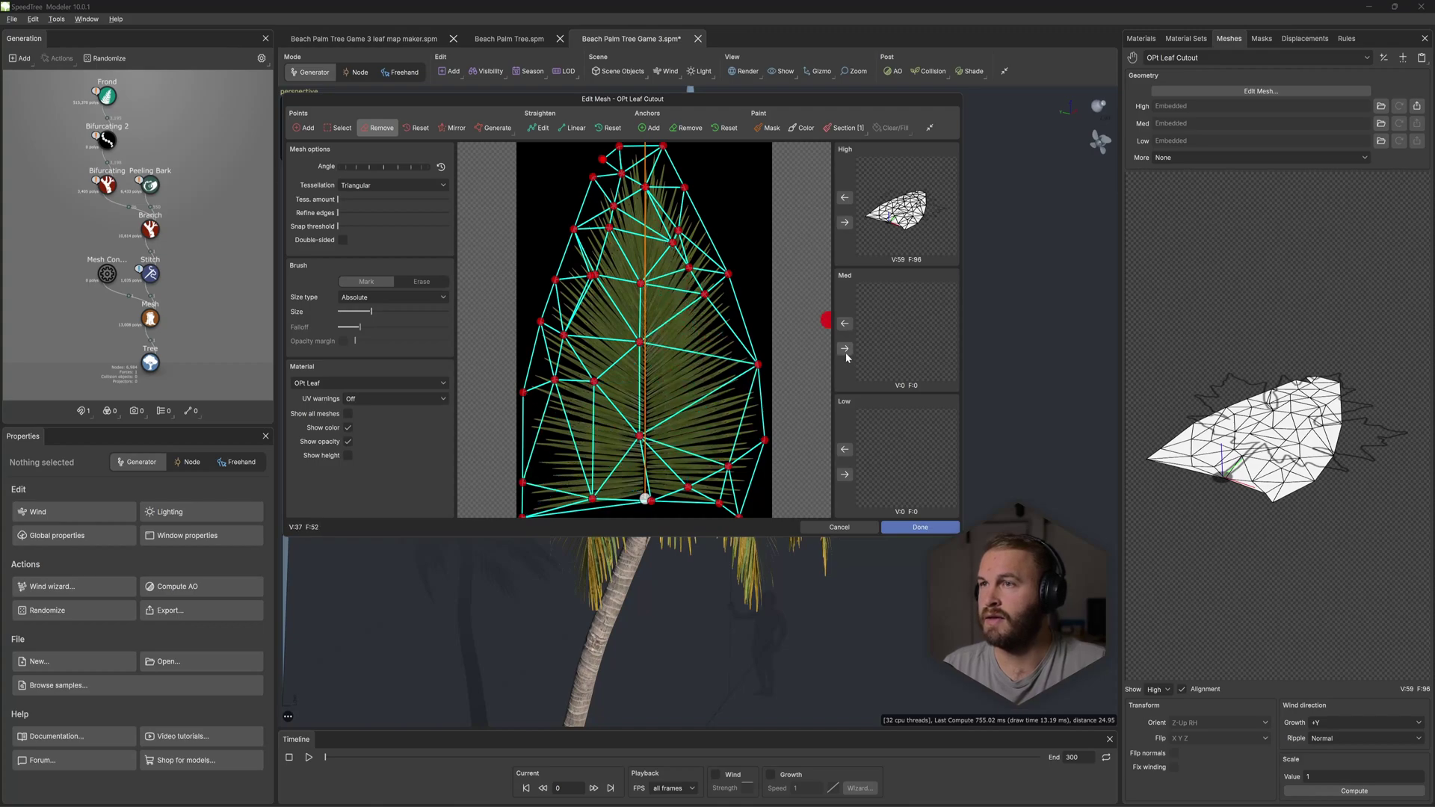
{"action": "left_click", "coordinate": [846, 350]}
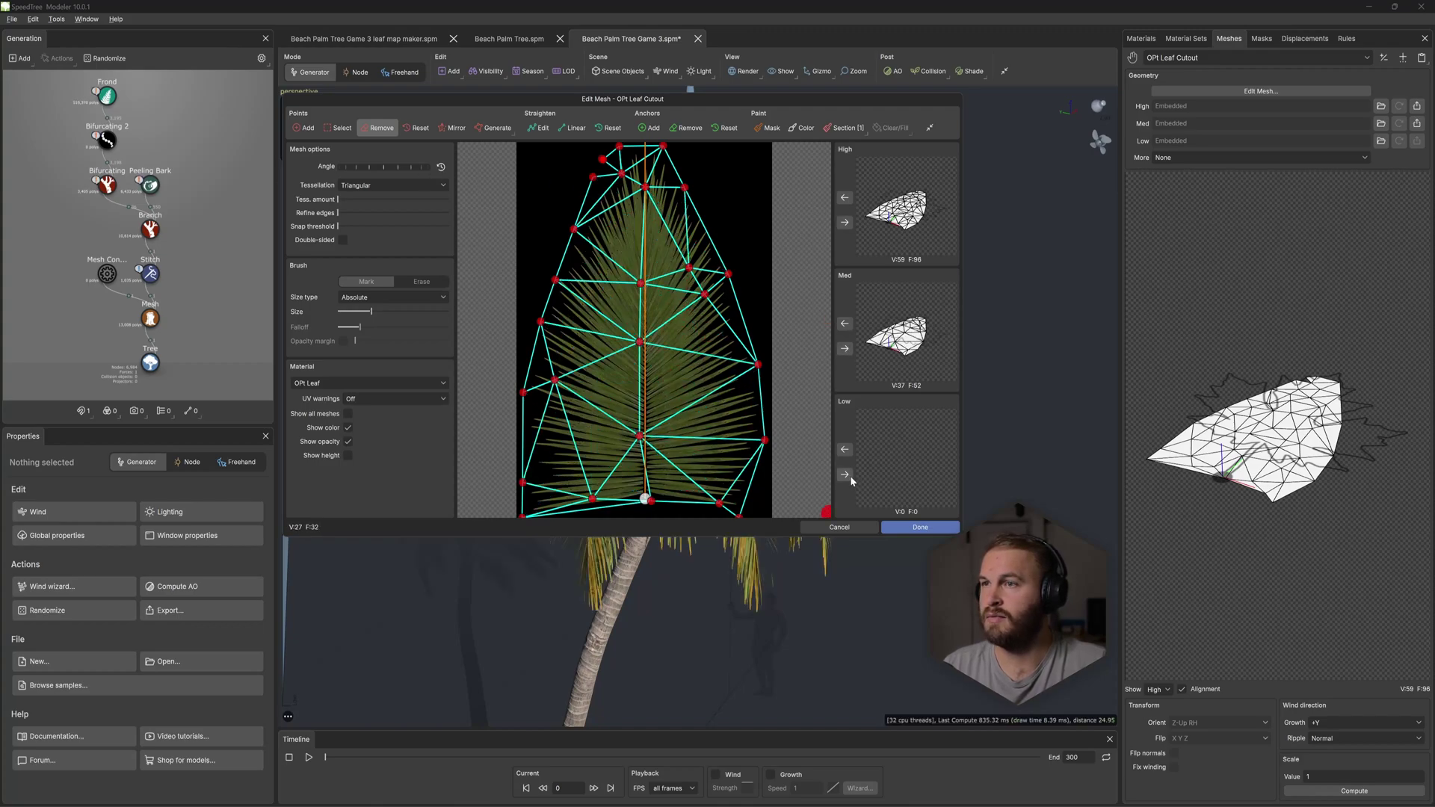
Step: Store the further thinned-out cutout as the Low mesh, finish the mesh edit and return to the OPt Leaf material
{"action": "left_click", "coordinate": [844, 474]}
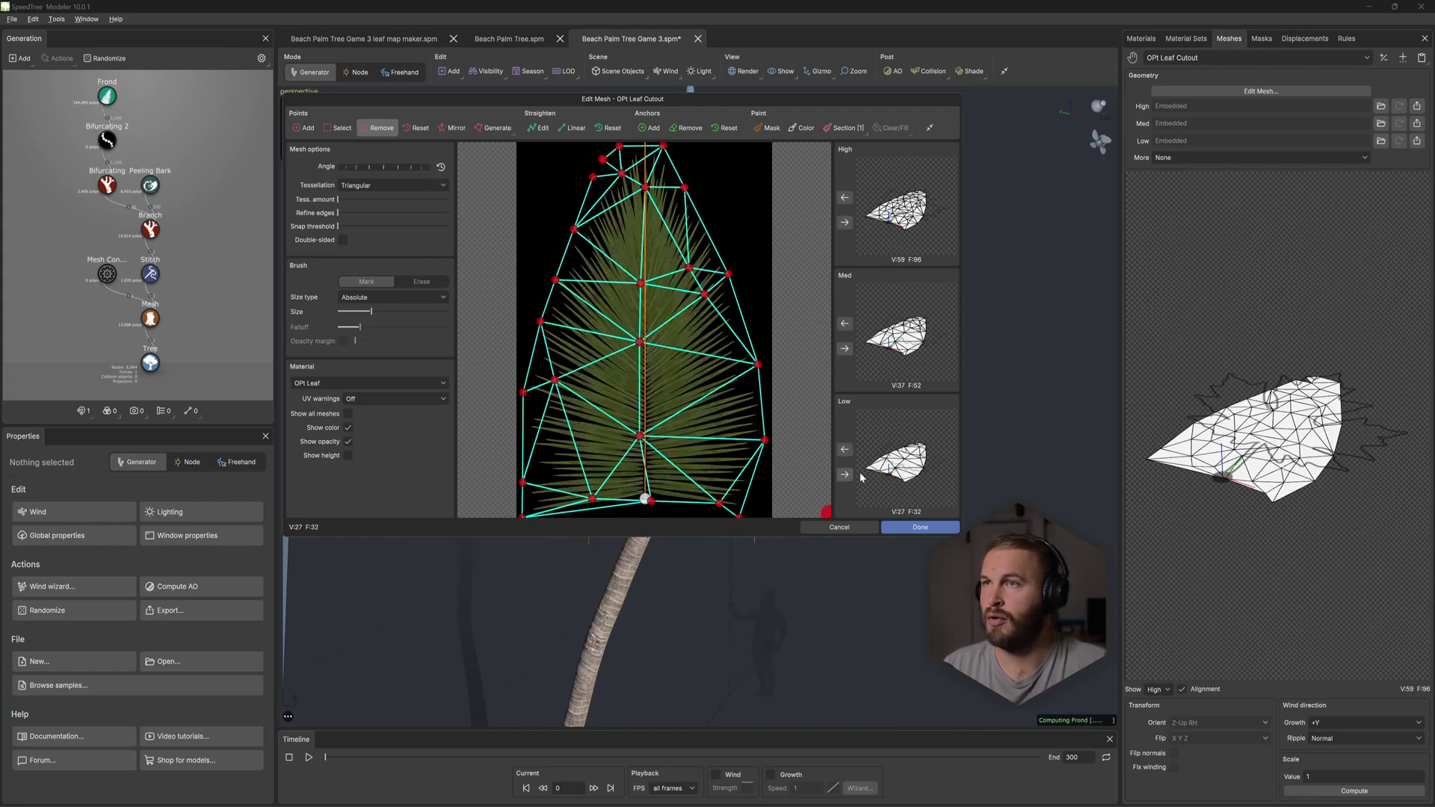
{"action": "left_click", "coordinate": [924, 526]}
{"action": "left_click", "coordinate": [1139, 38]}
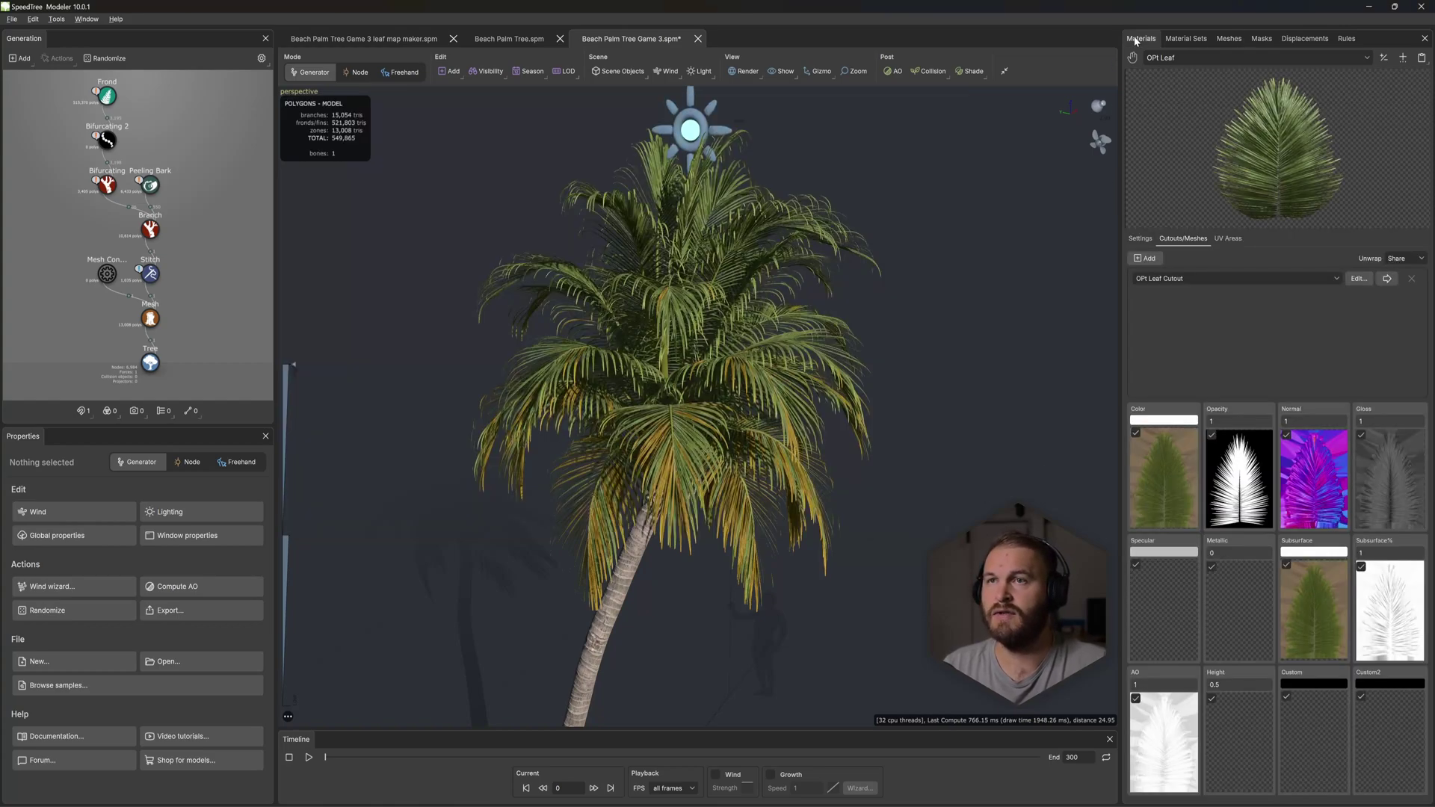
Step: Delete the Frond and Bifurcating 2 generators from the palm tree, keeping the Bifurcating stems
{"action": "left_click", "coordinate": [562, 338]}
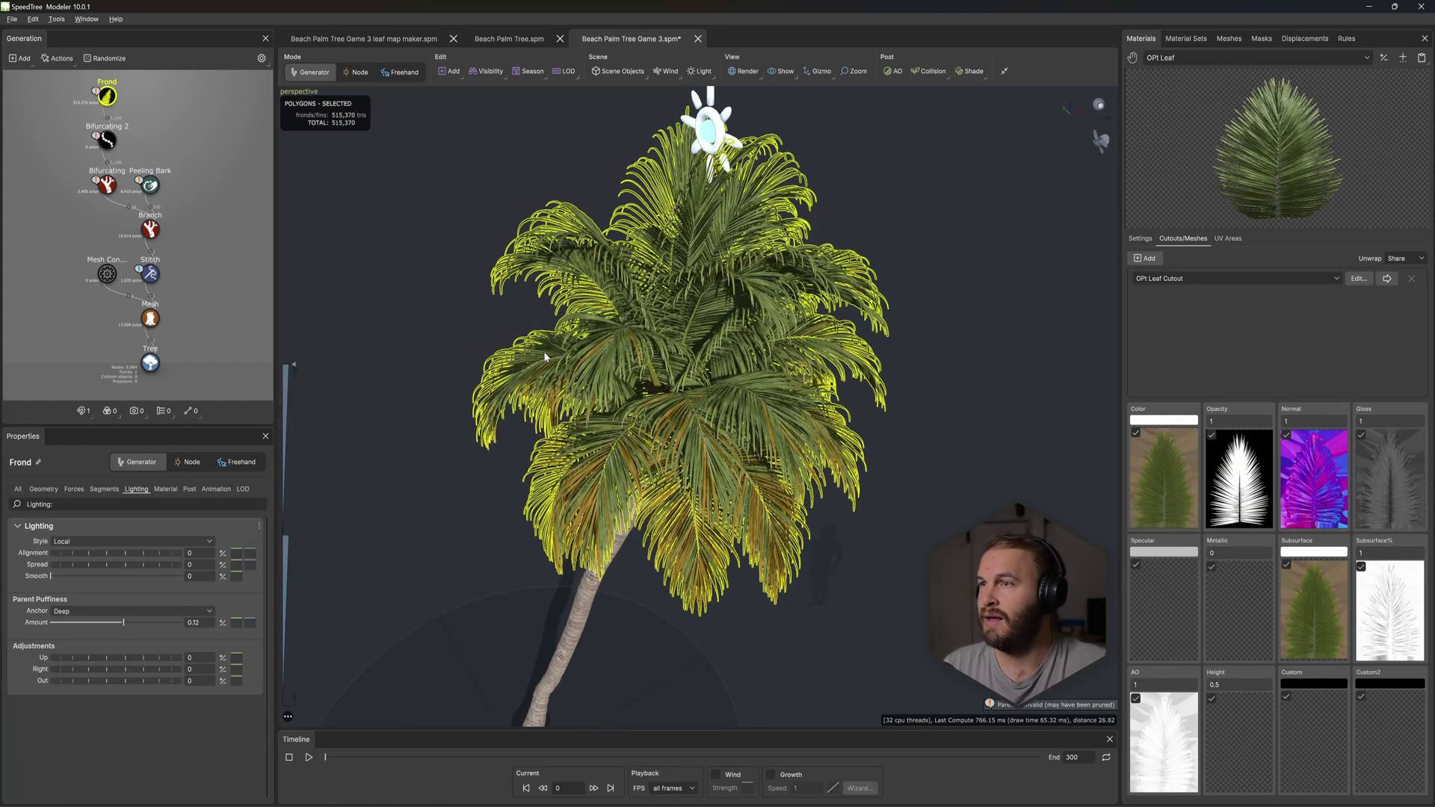
{"action": "left_click", "coordinate": [109, 140]}
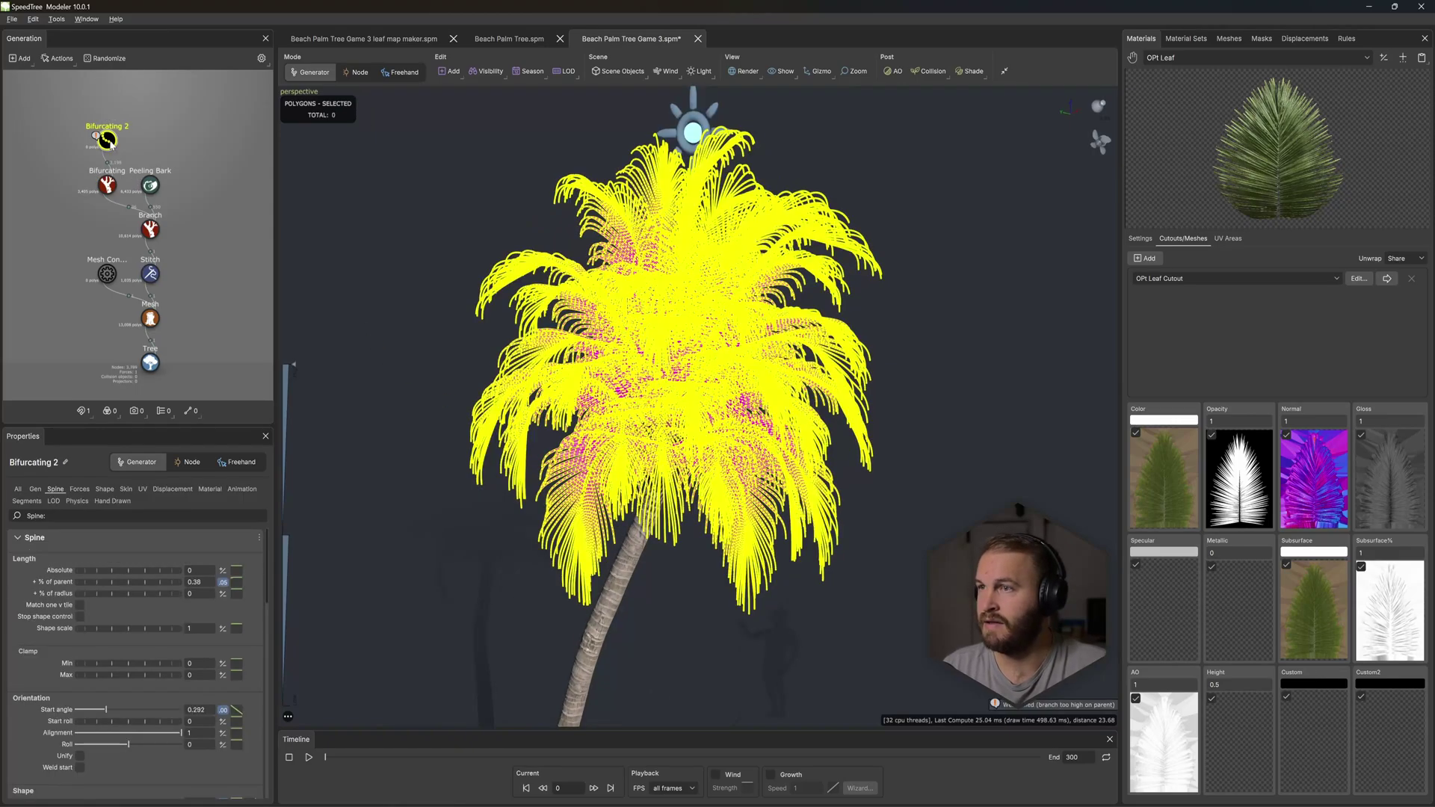
{"action": "key", "text": "Delete"}
Step: Add a Frond generator to the Bifurcating stems and give it the OPt Leaf material
{"action": "scroll", "coordinate": [659, 416], "scroll_direction": "up", "scroll_amount": 6}
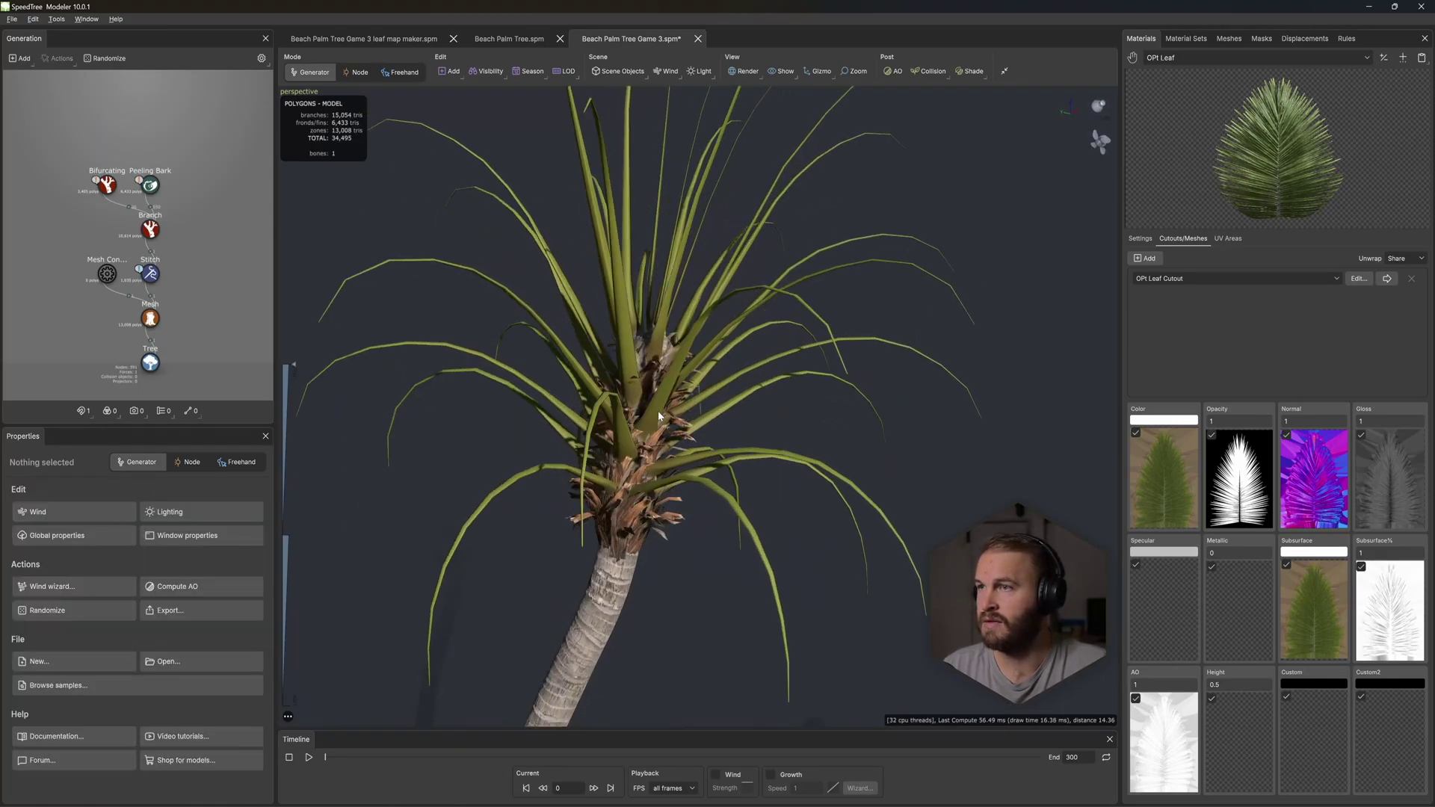
{"action": "left_click", "coordinate": [107, 185]}
{"action": "right_click", "coordinate": [979, 250]}
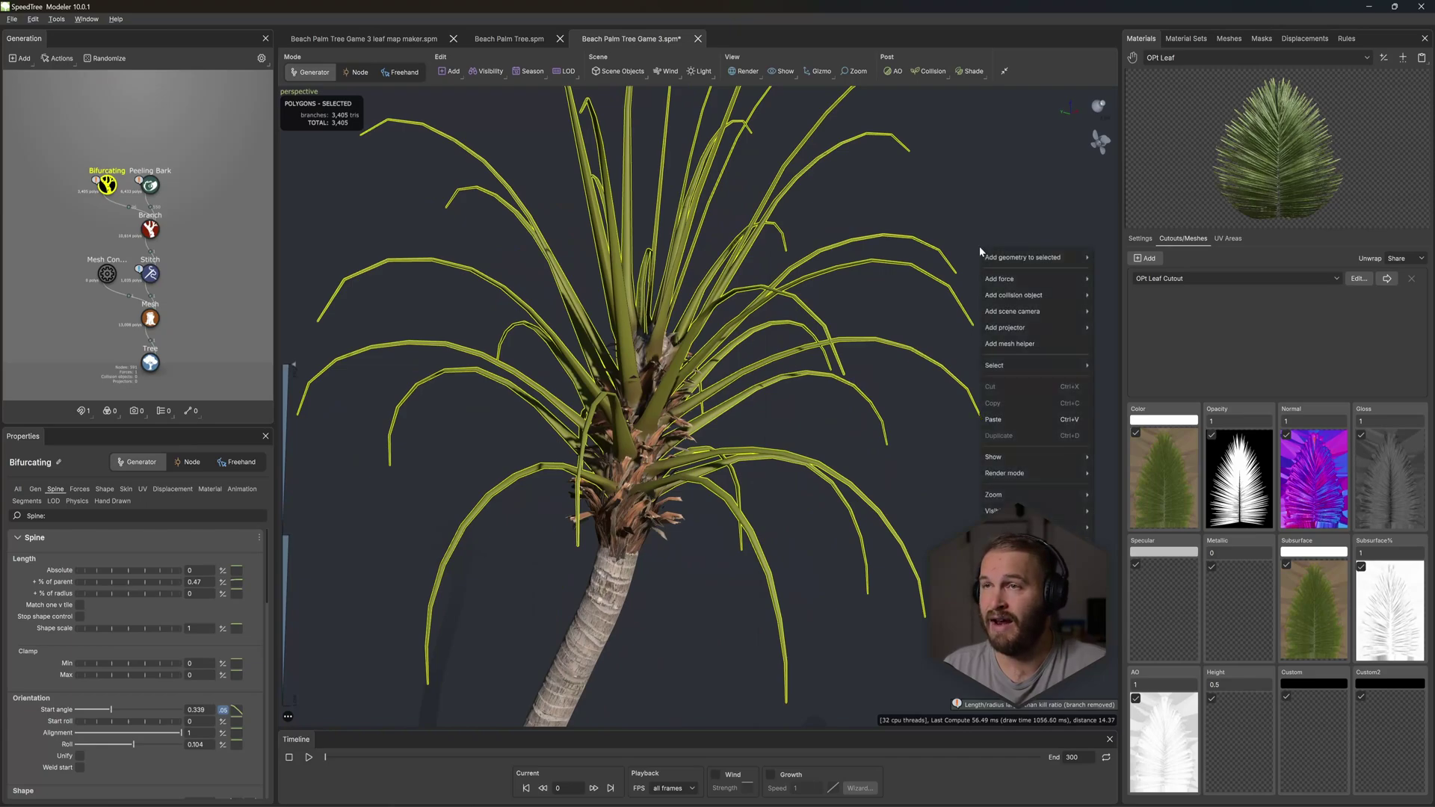
{"action": "left_click", "coordinate": [426, 157]}
{"action": "right_click", "coordinate": [424, 157]}
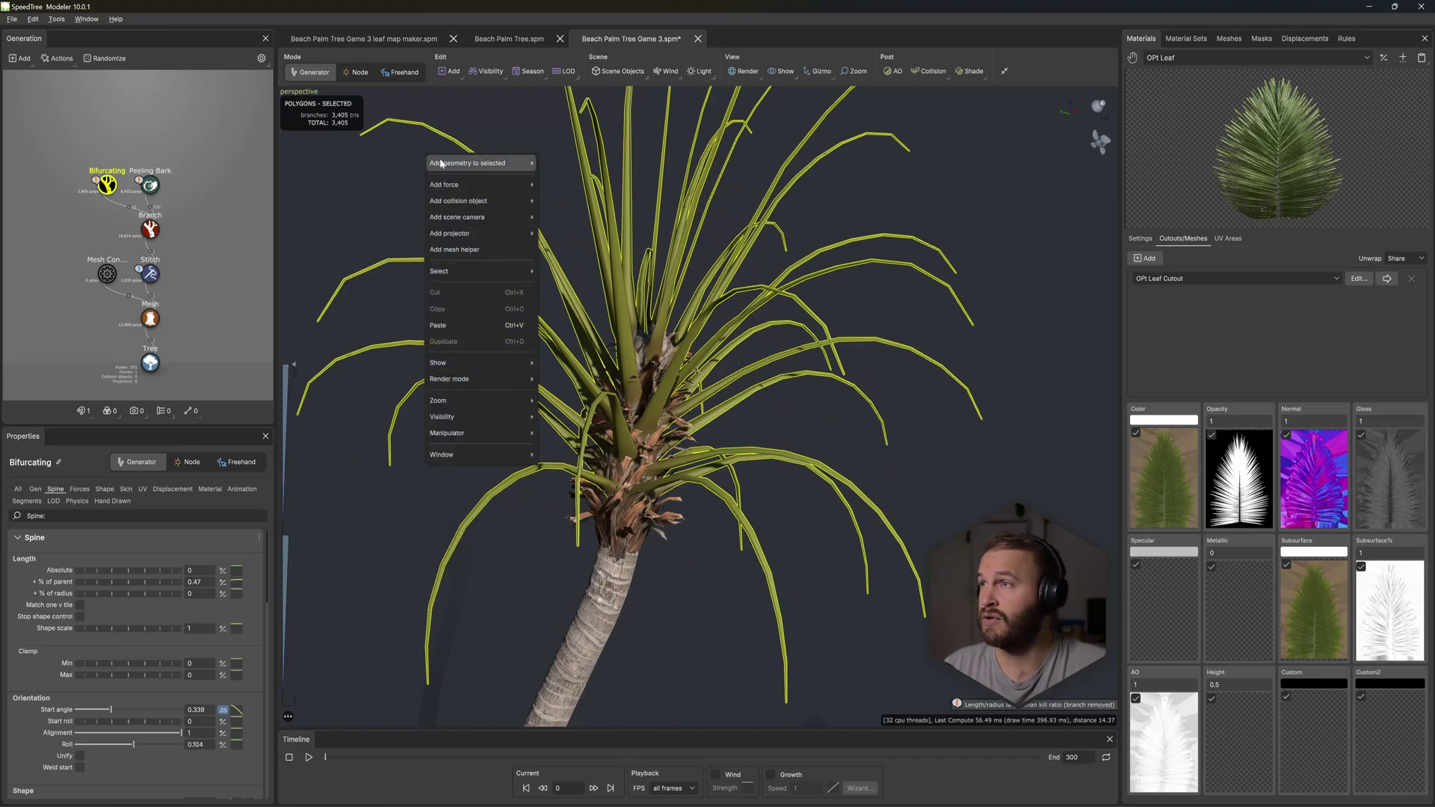
{"action": "mouse_move", "coordinate": [478, 163]}
{"action": "left_click", "coordinate": [549, 229]}
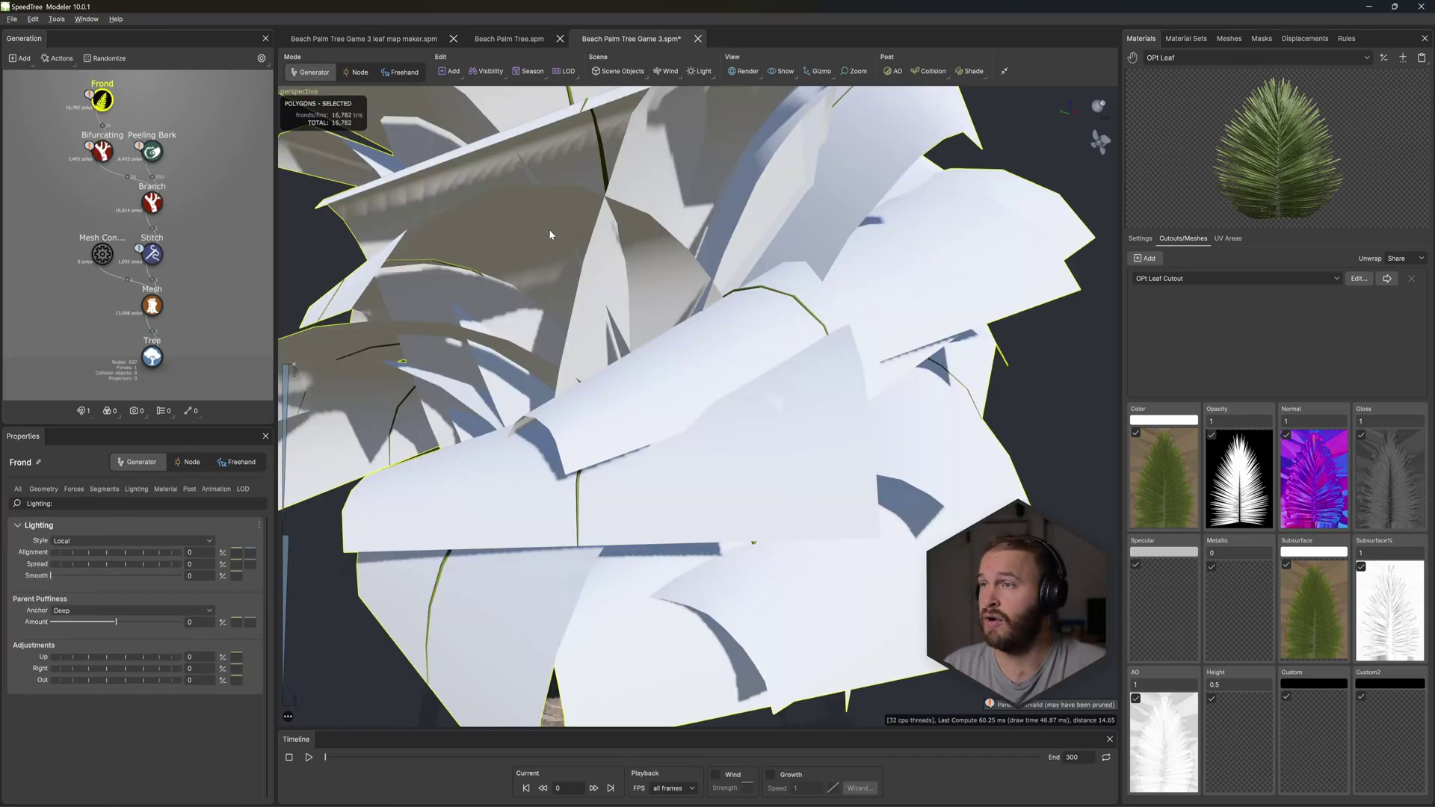
{"action": "scroll", "coordinate": [717, 366], "scroll_direction": "down", "scroll_amount": 5}
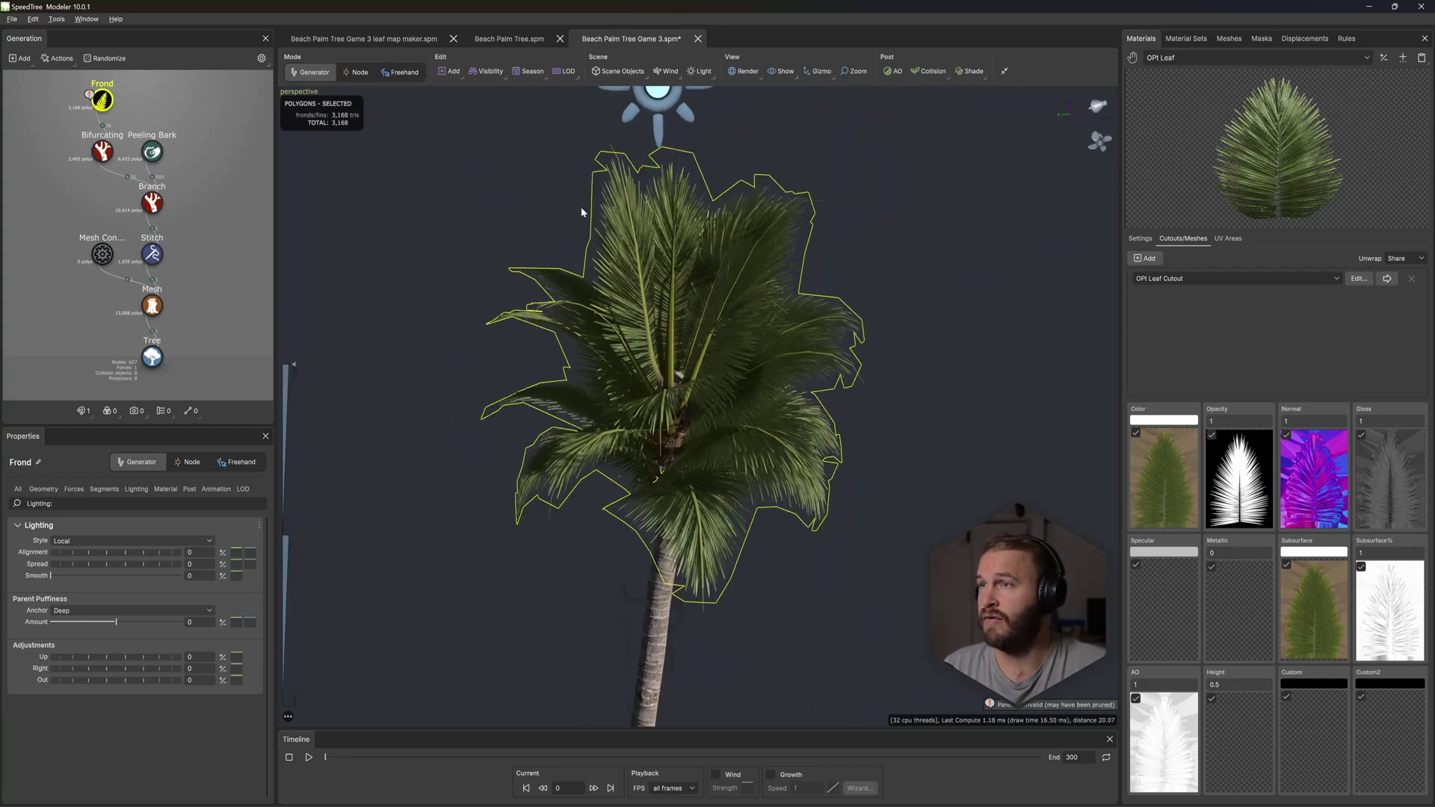
{"action": "scroll", "coordinate": [656, 354], "scroll_direction": "up", "scroll_amount": 5}
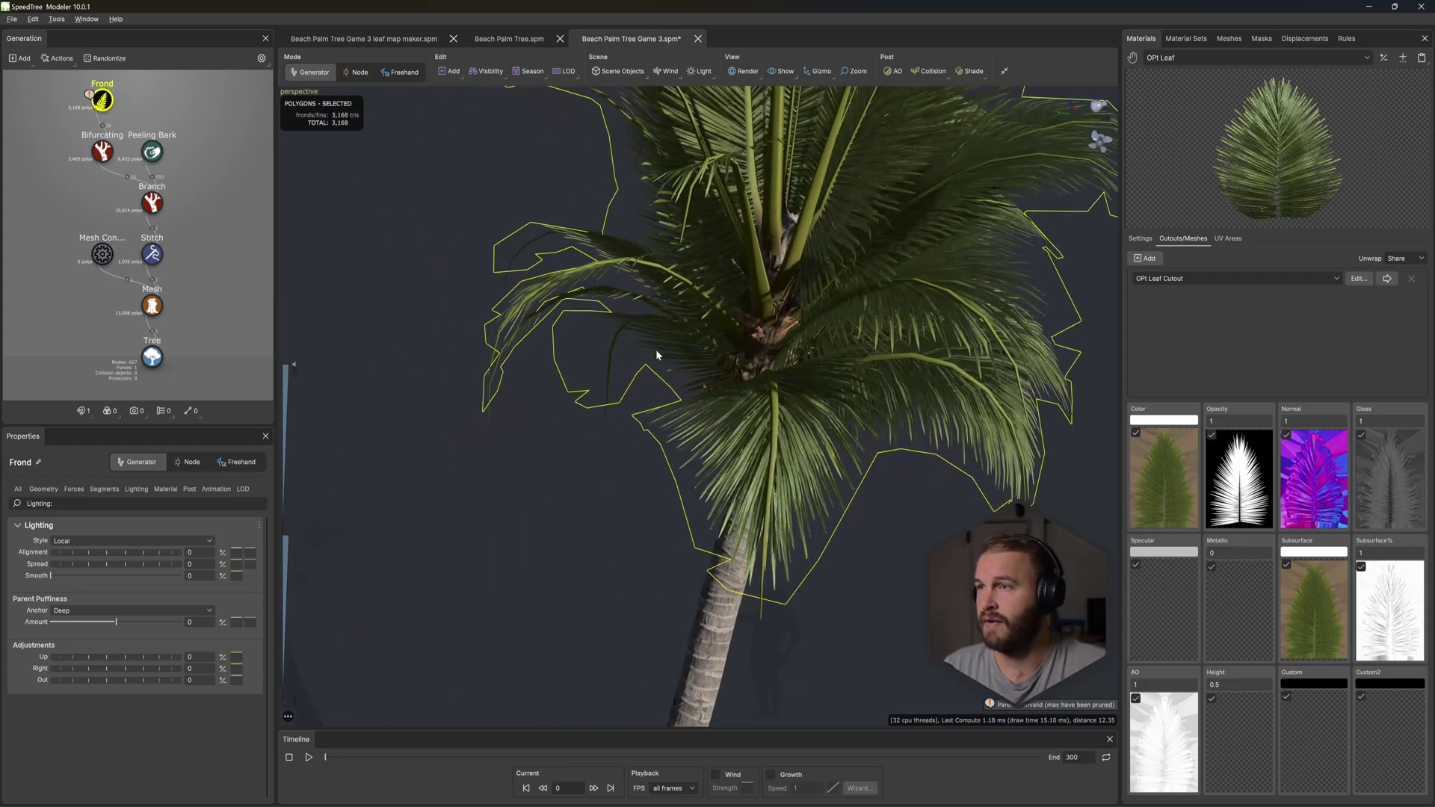
{"action": "scroll", "coordinate": [657, 351], "scroll_direction": "up", "scroll_amount": 4}
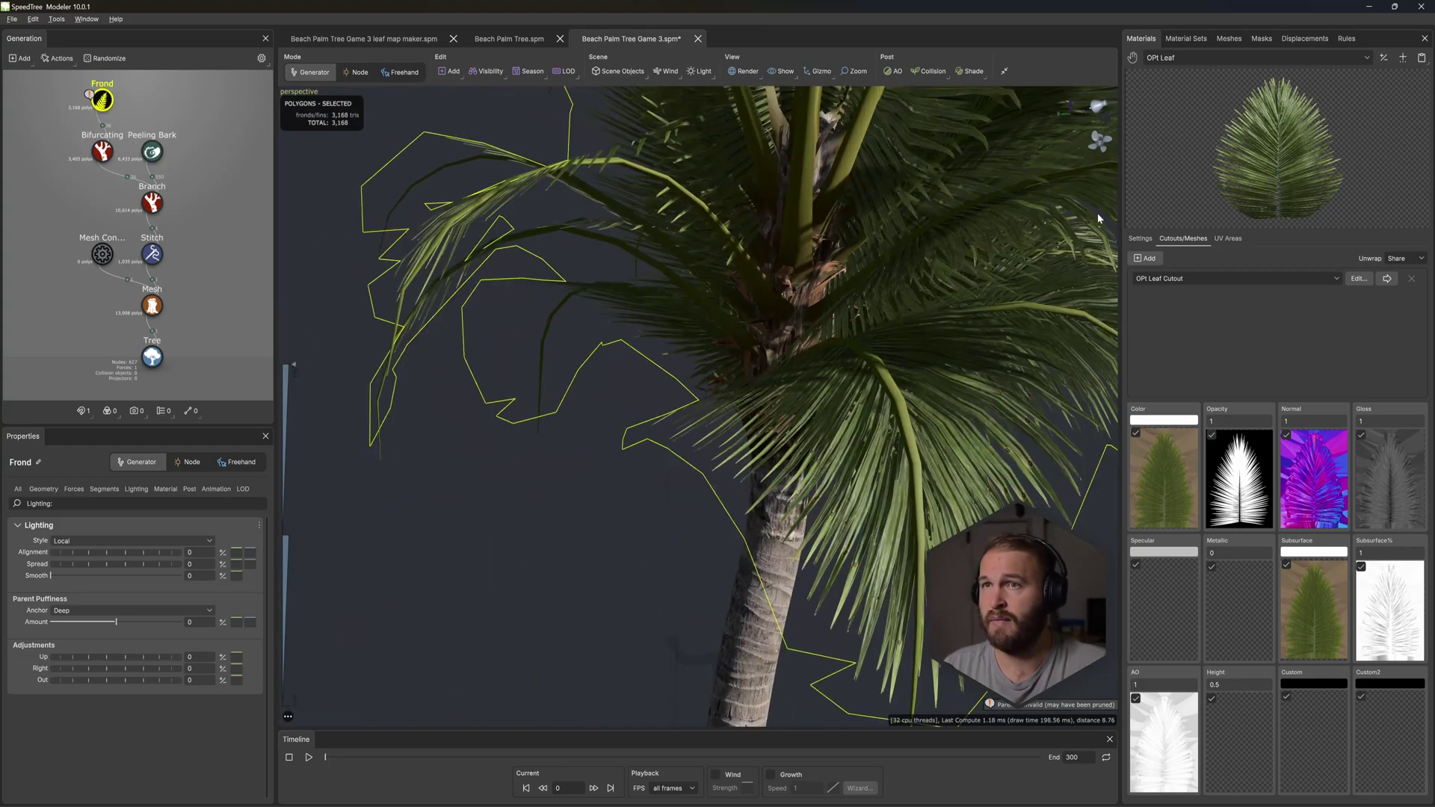
Step: Make the OPt Leaf material two-sided
{"action": "left_click", "coordinate": [1141, 238]}
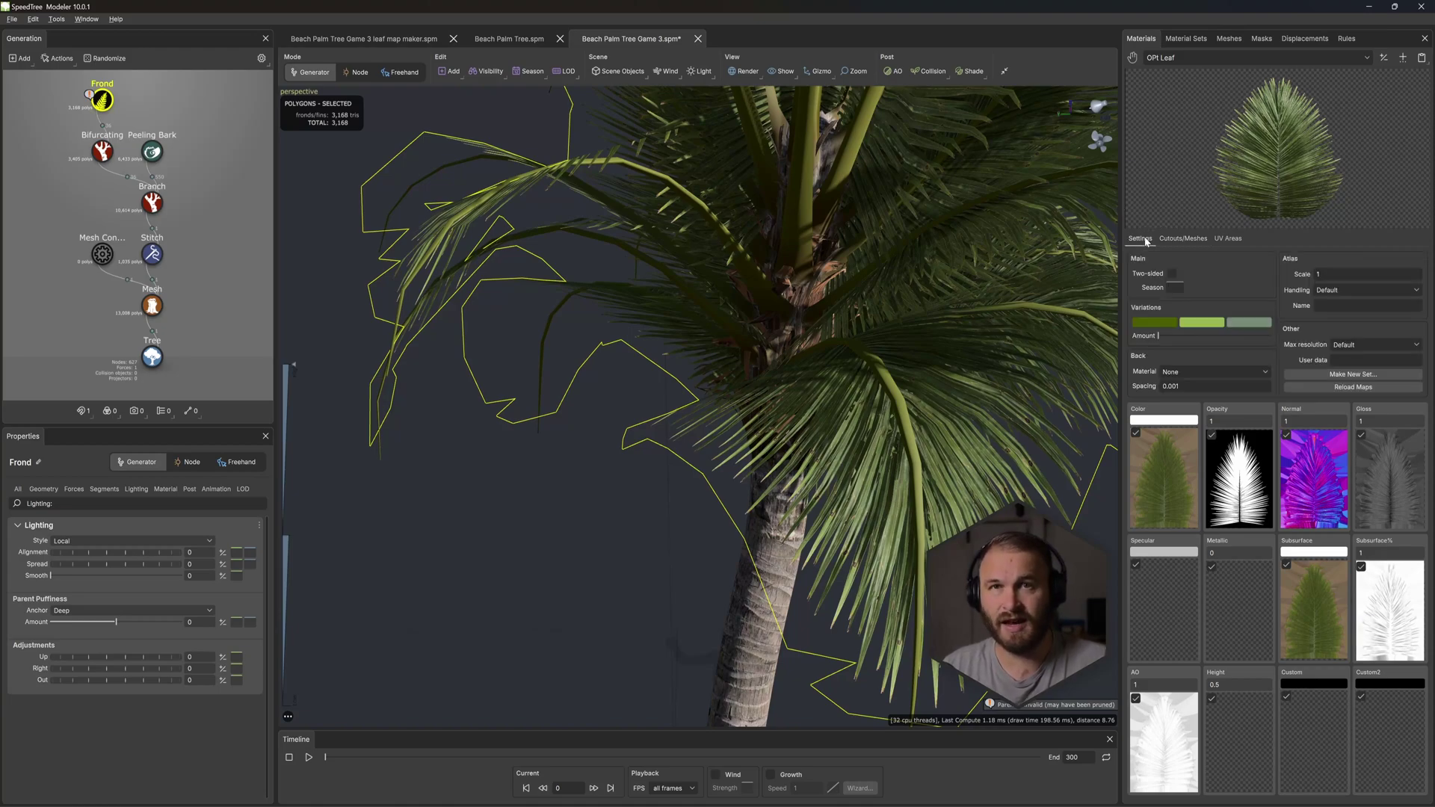
{"action": "left_click", "coordinate": [1171, 274]}
{"action": "scroll", "coordinate": [701, 330], "scroll_direction": "down", "scroll_amount": 2}
{"action": "left_click_drag", "start_coordinate": [700, 330], "coordinate": [807, 373]}
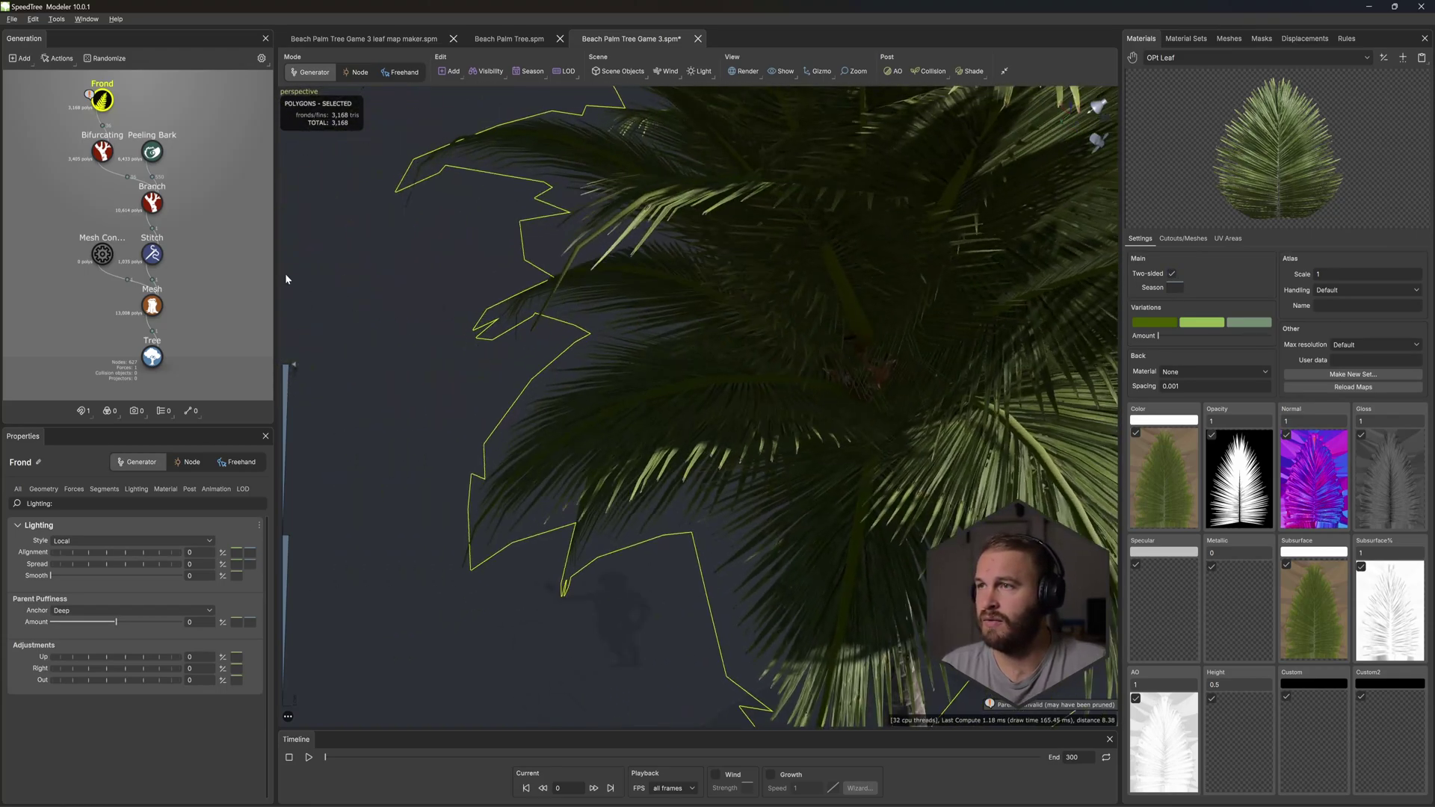
Step: Raise the Frond's boundary start to about 0.307 so the leaf begins further along each stem
{"action": "left_click", "coordinate": [50, 490]}
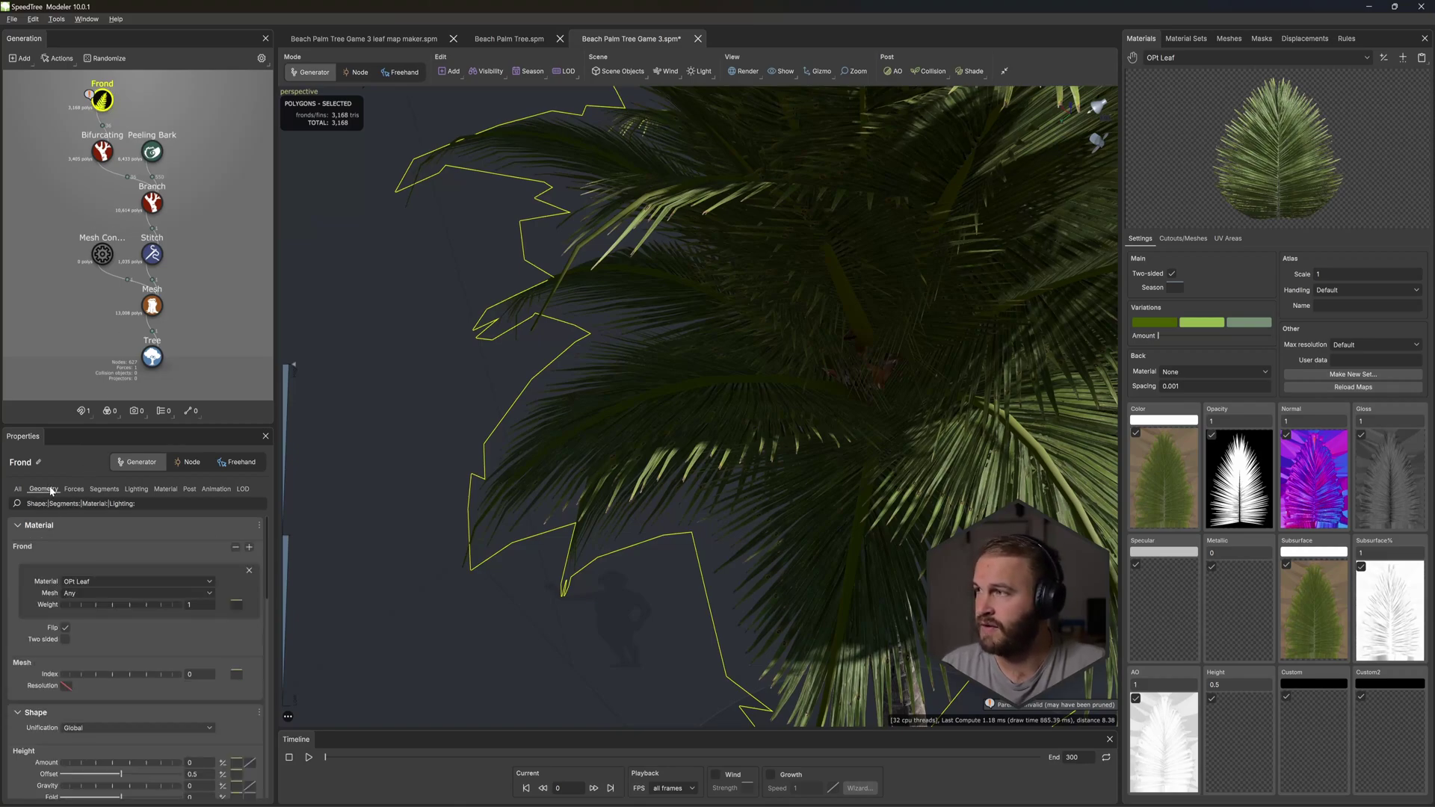
{"action": "left_click_drag", "start_coordinate": [267, 584], "coordinate": [266, 647]}
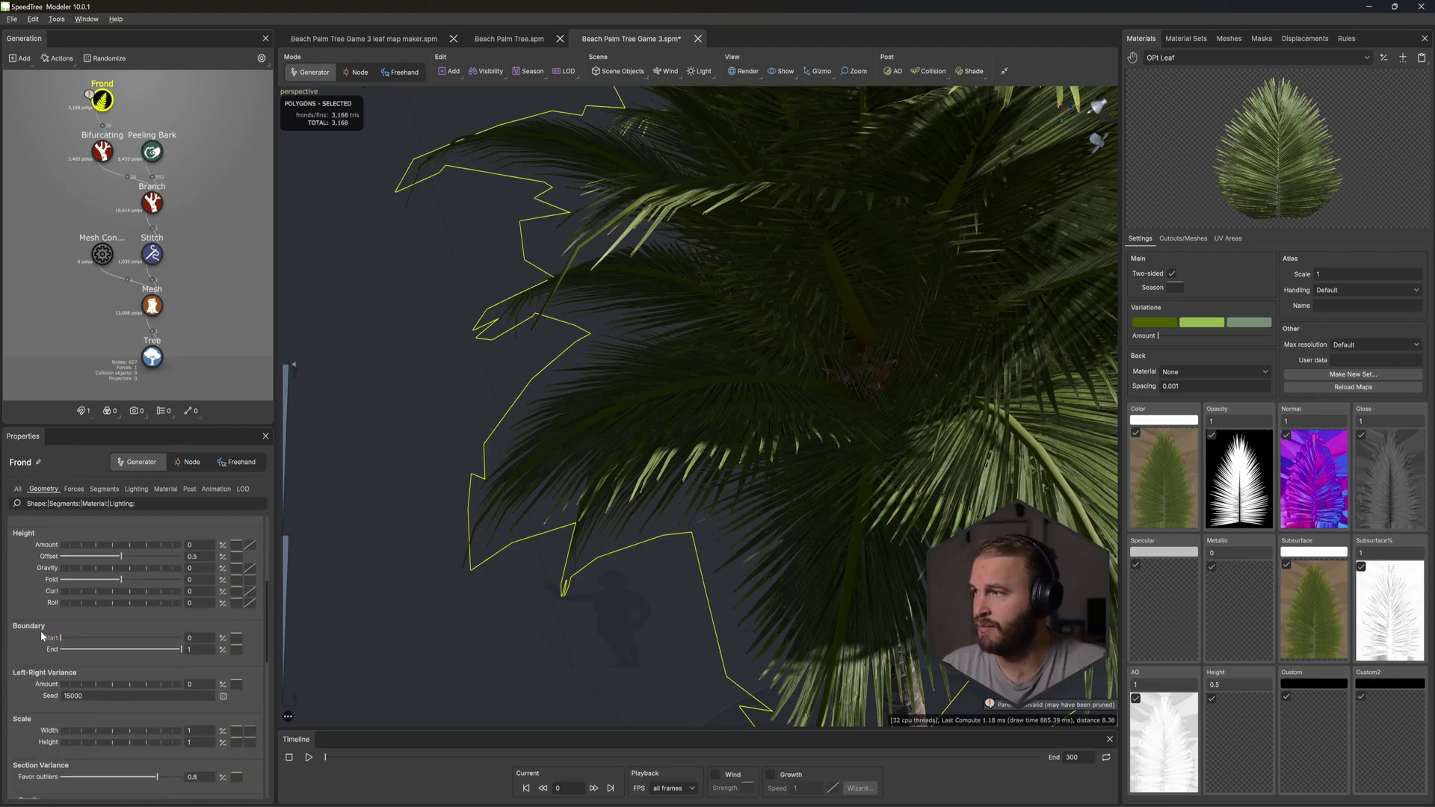
{"action": "left_click_drag", "start_coordinate": [62, 638], "coordinate": [96, 659]}
{"action": "left_click_drag", "start_coordinate": [480, 484], "coordinate": [522, 465]}
{"action": "scroll", "coordinate": [625, 453], "scroll_direction": "up", "scroll_amount": 4}
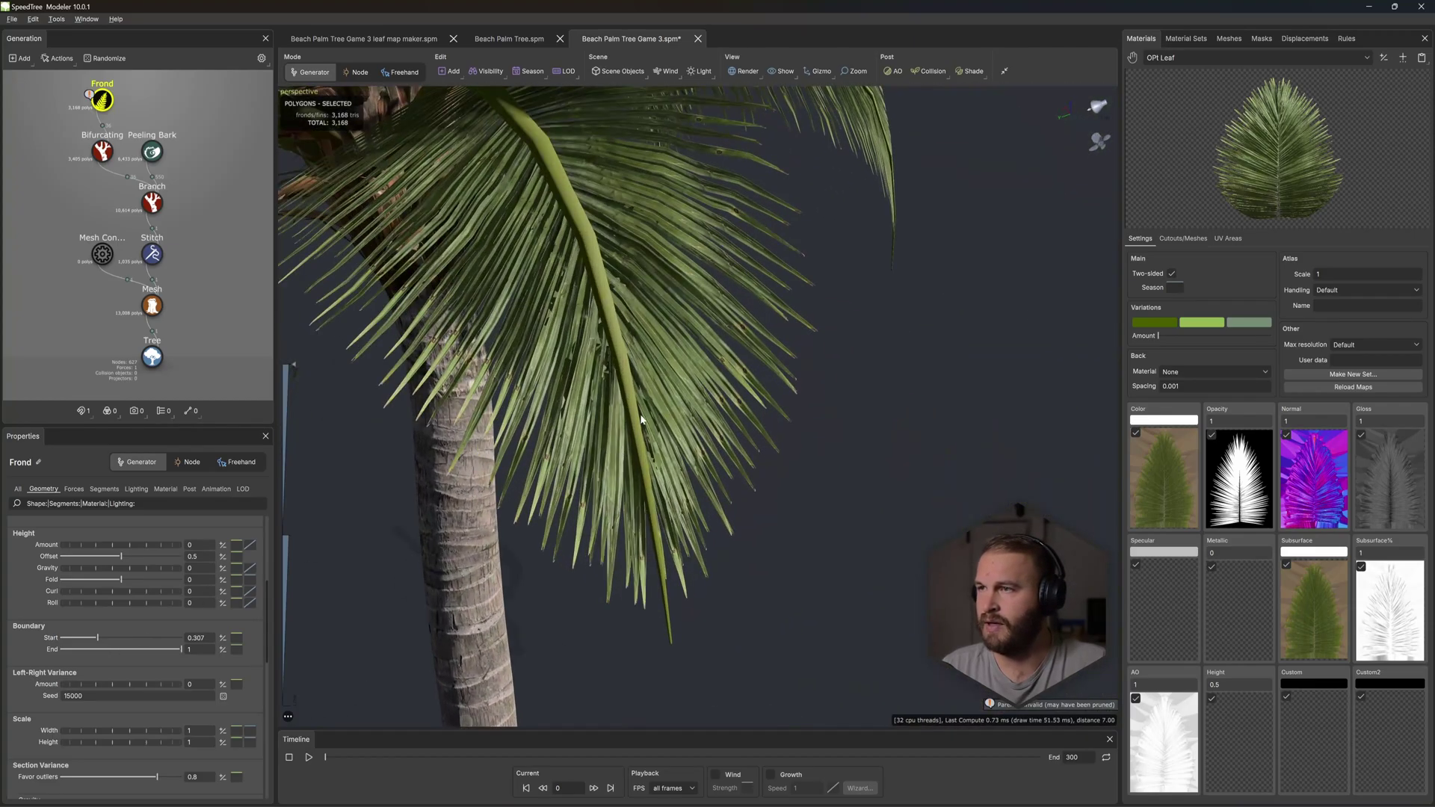
Step: Add a point near X 0.754, Y 0.113 to the absolute radius profile curve of the Bifurcating stems' skin
{"action": "left_click", "coordinate": [109, 136]}
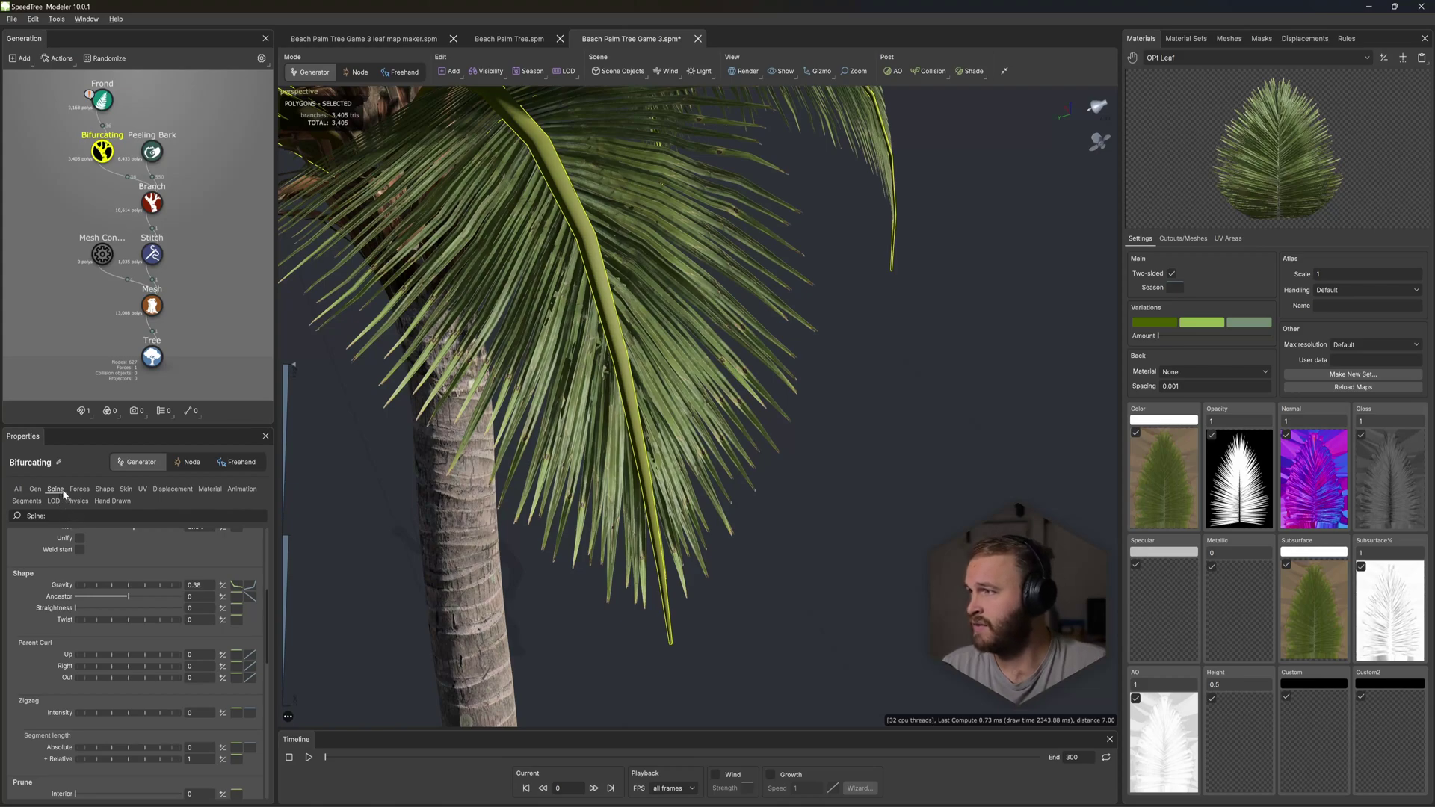
{"action": "left_click", "coordinate": [126, 489]}
{"action": "left_click", "coordinate": [252, 601]}
{"action": "left_click_drag", "start_coordinate": [367, 572], "coordinate": [374, 580]}
{"action": "scroll", "coordinate": [376, 580], "scroll_direction": "down", "scroll_amount": 5}
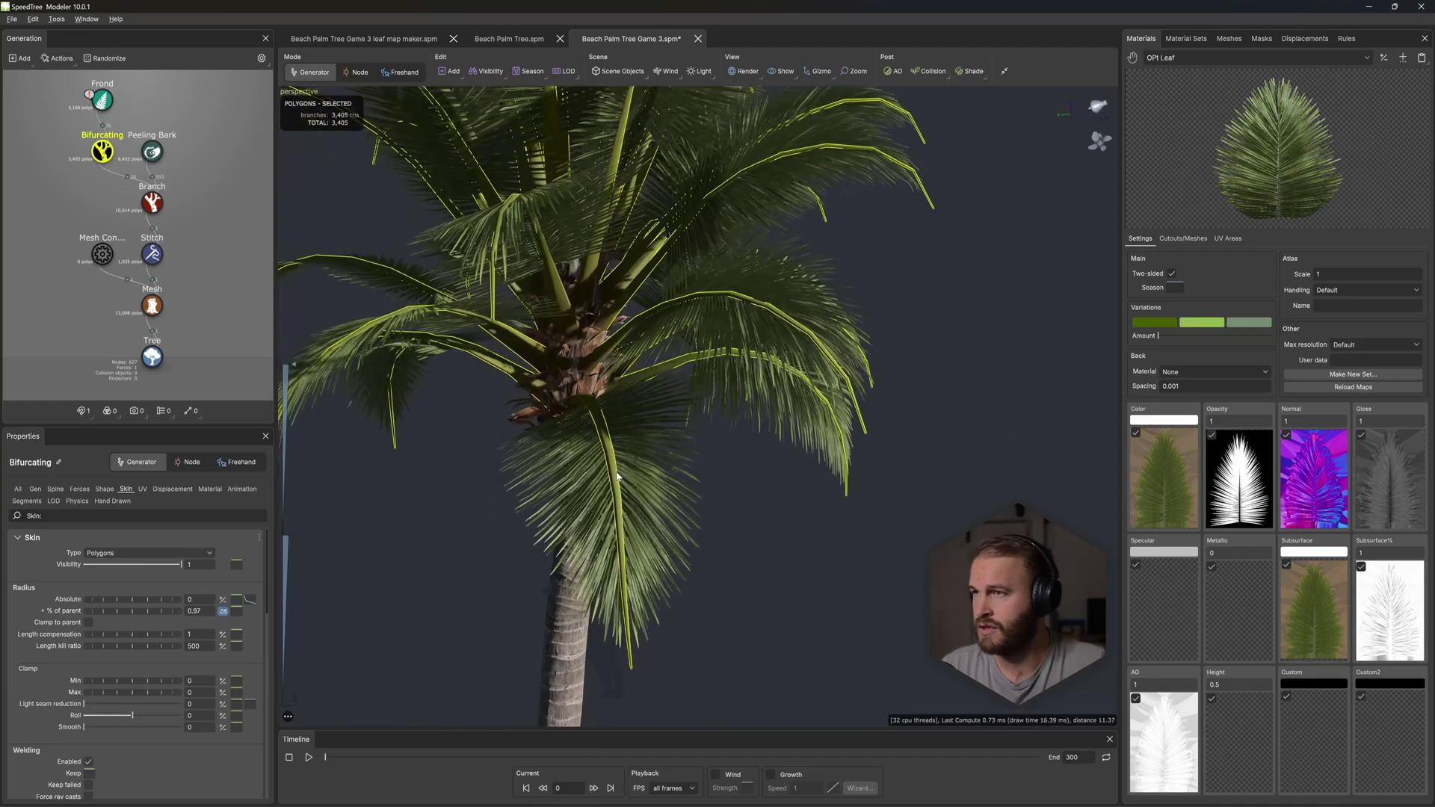
{"action": "mouse_move", "coordinate": [247, 599]}
{"action": "left_click", "coordinate": [490, 756]}
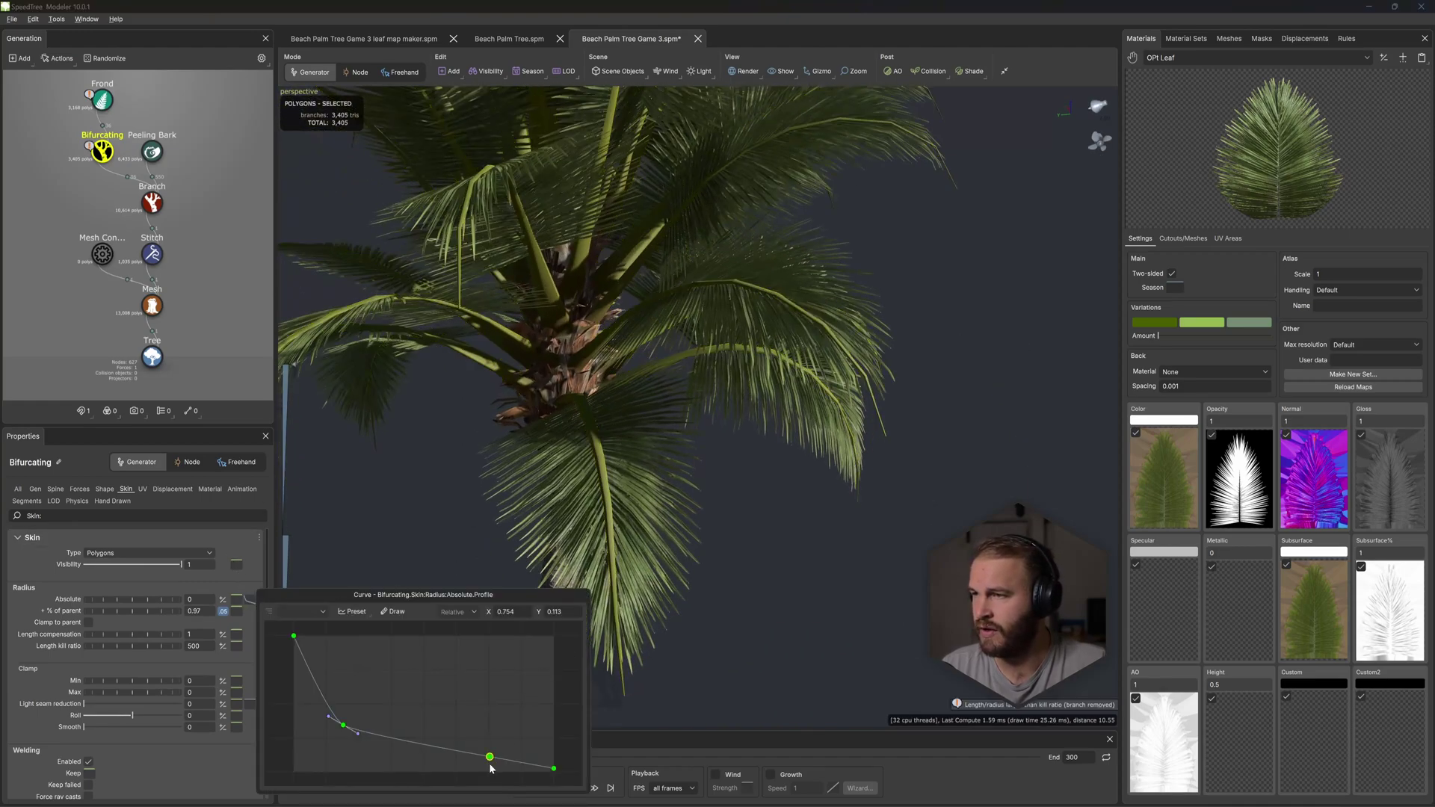
Step: Lower the last points of the Bifurcating radius profile curve to near zero so the stems thin out at their tips
{"action": "left_click", "coordinate": [249, 601]}
{"action": "left_click", "coordinate": [554, 769]}
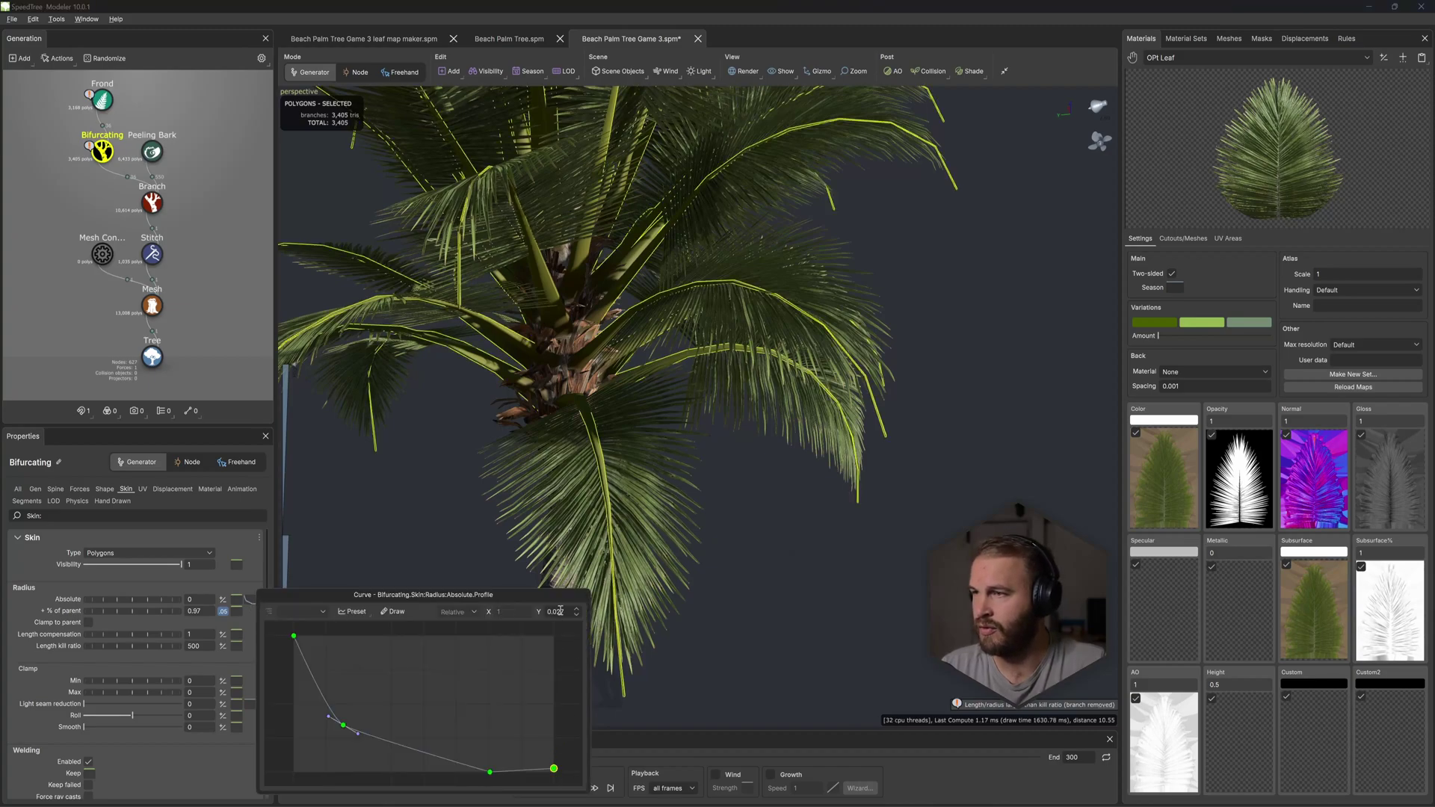
{"action": "left_click", "coordinate": [463, 552]}
{"action": "left_click_drag", "start_coordinate": [464, 553], "coordinate": [749, 401]}
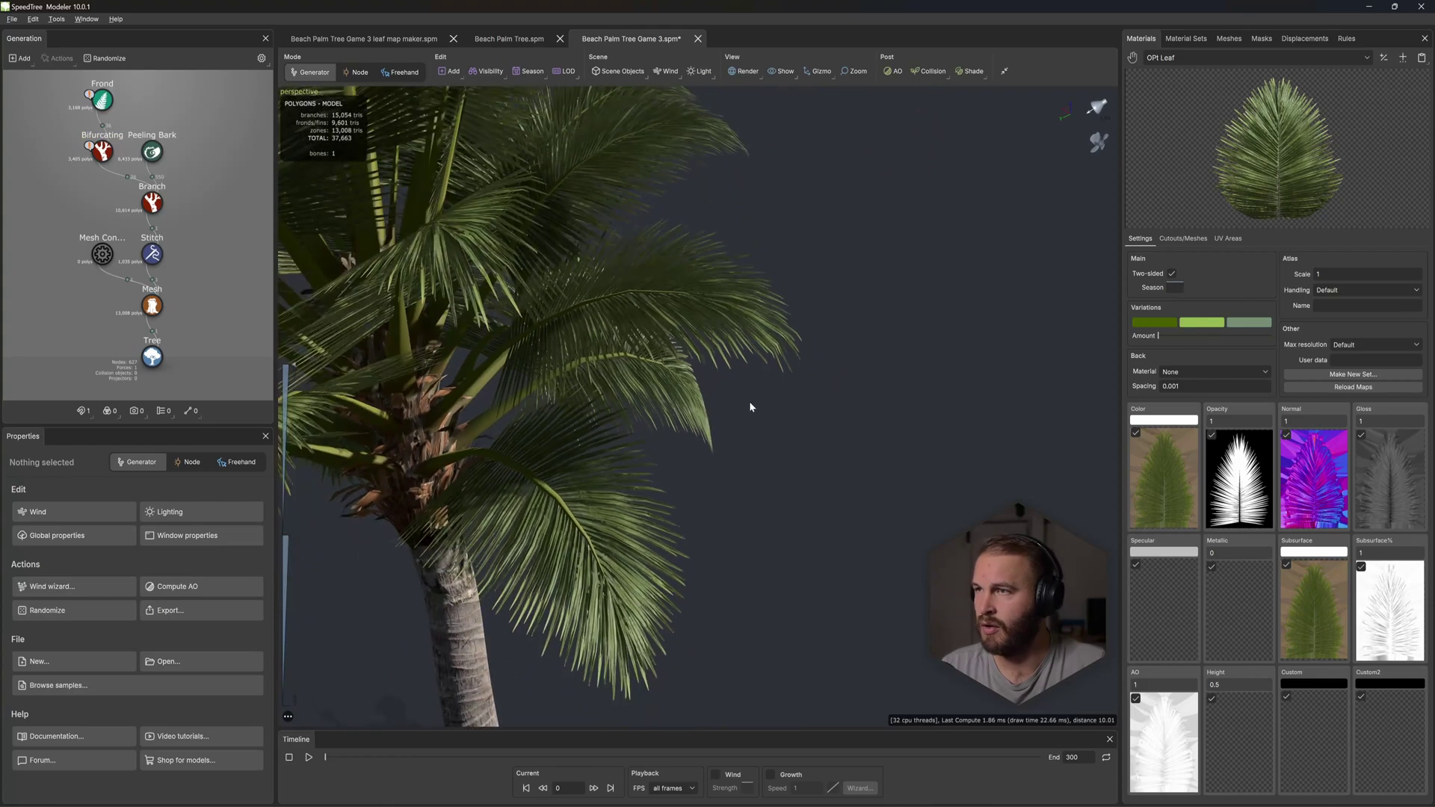
{"action": "scroll", "coordinate": [748, 401], "scroll_direction": "down", "scroll_amount": 4}
{"action": "left_click_drag", "start_coordinate": [621, 410], "coordinate": [523, 404]}
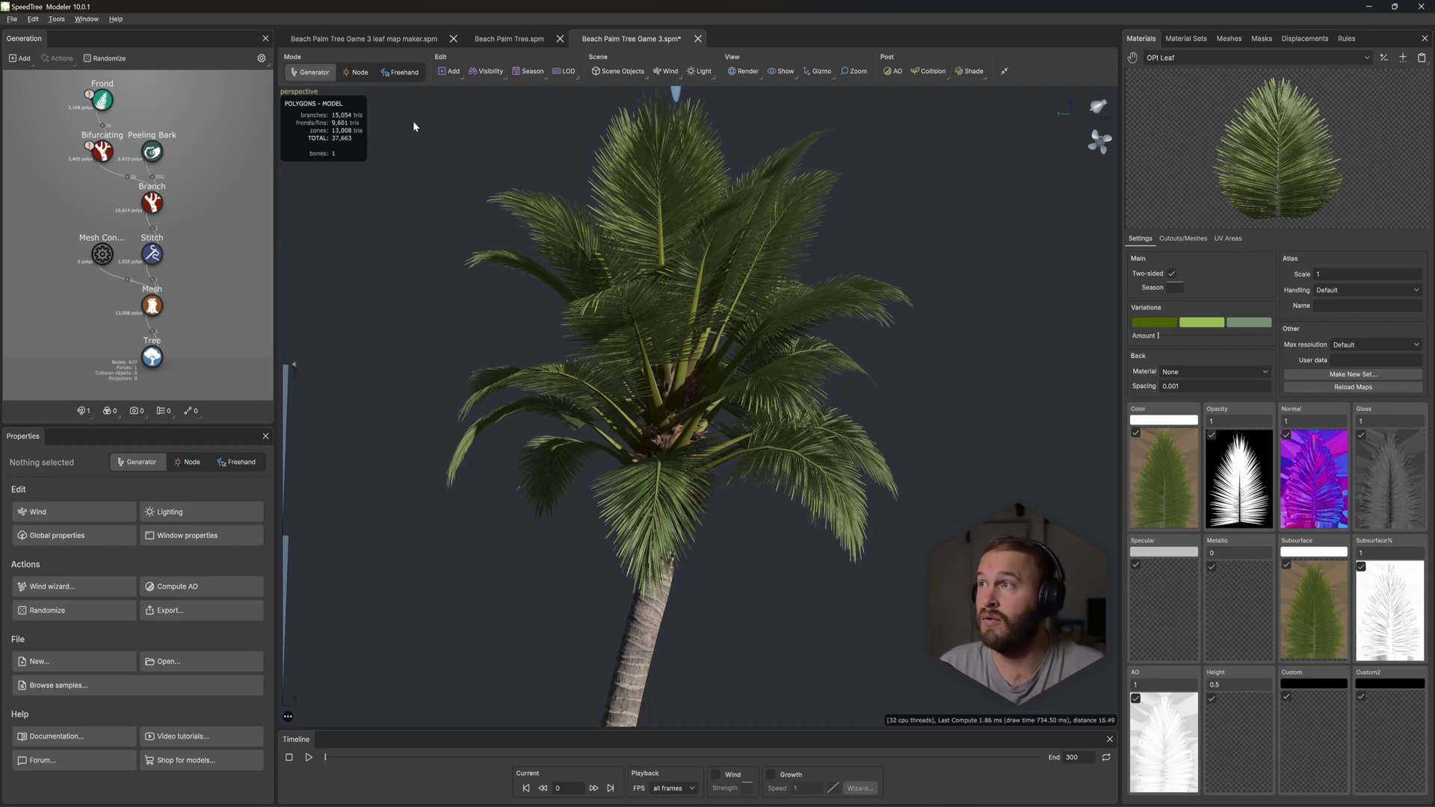
Step: Compare the game palm's look and polygon count with the original model in Beach Palm Tree.spm
{"action": "left_click", "coordinate": [495, 42]}
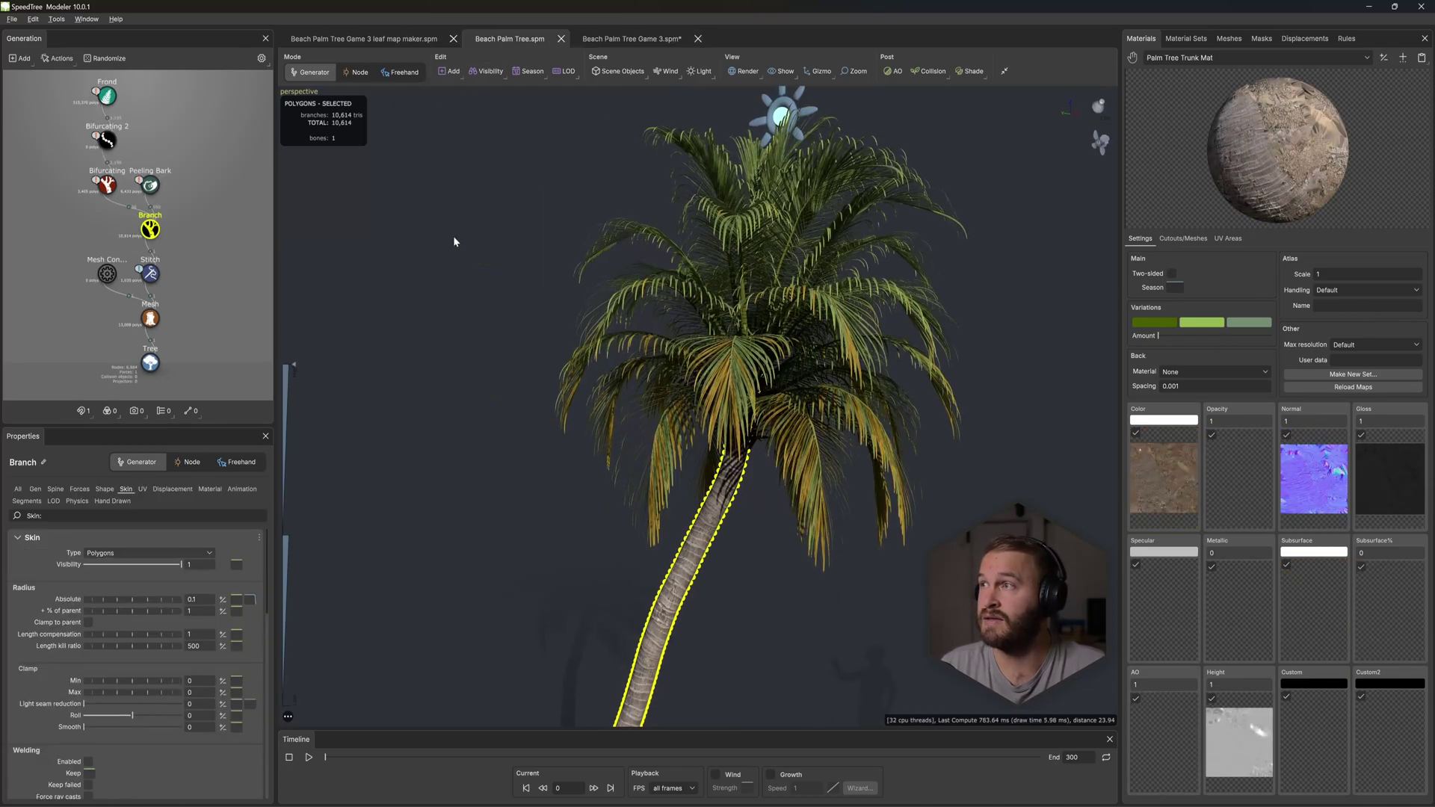
{"action": "left_click", "coordinate": [198, 231]}
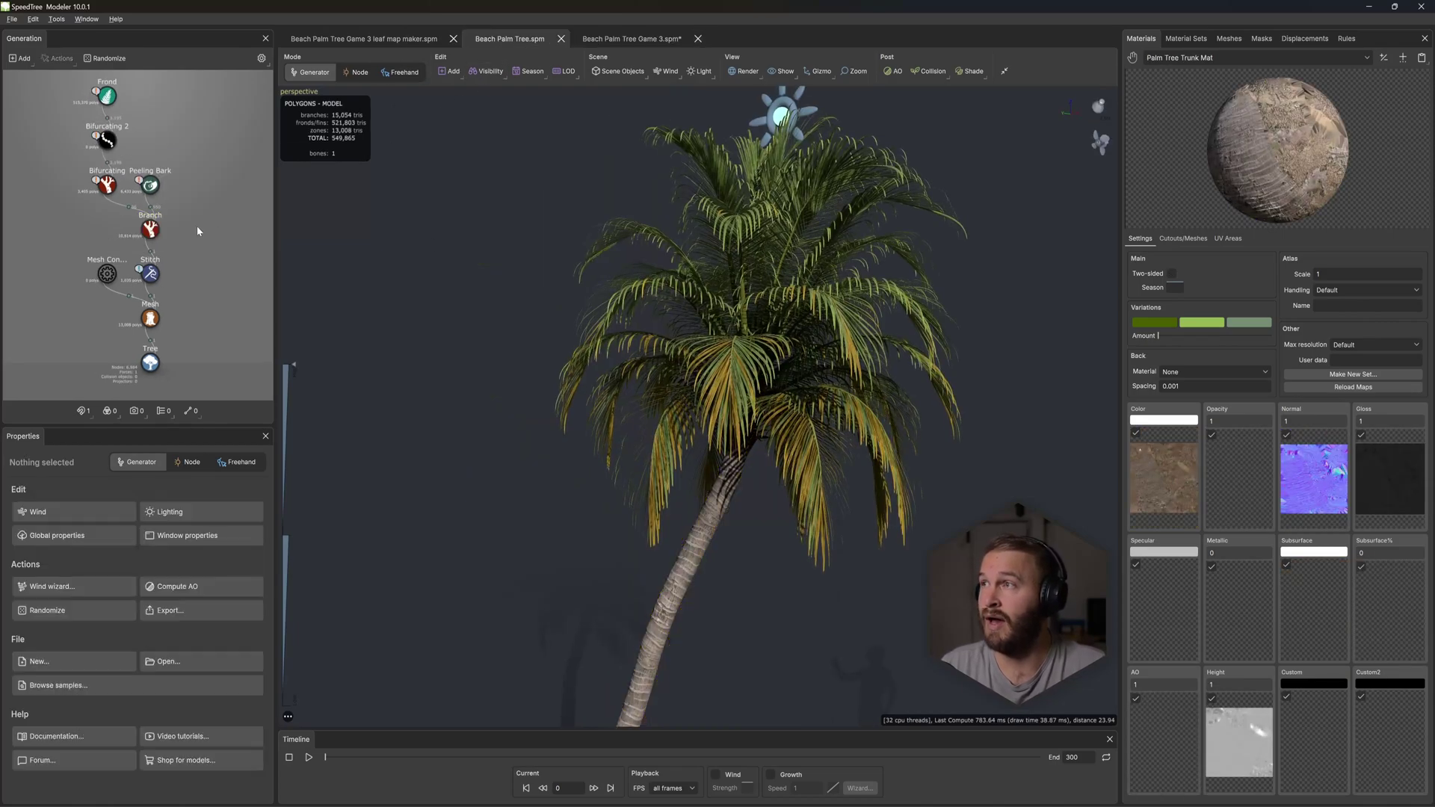
{"action": "left_click", "coordinate": [596, 39]}
{"action": "left_click_drag", "start_coordinate": [606, 321], "coordinate": [765, 370]}
{"action": "scroll", "coordinate": [761, 368], "scroll_direction": "up", "scroll_amount": 3}
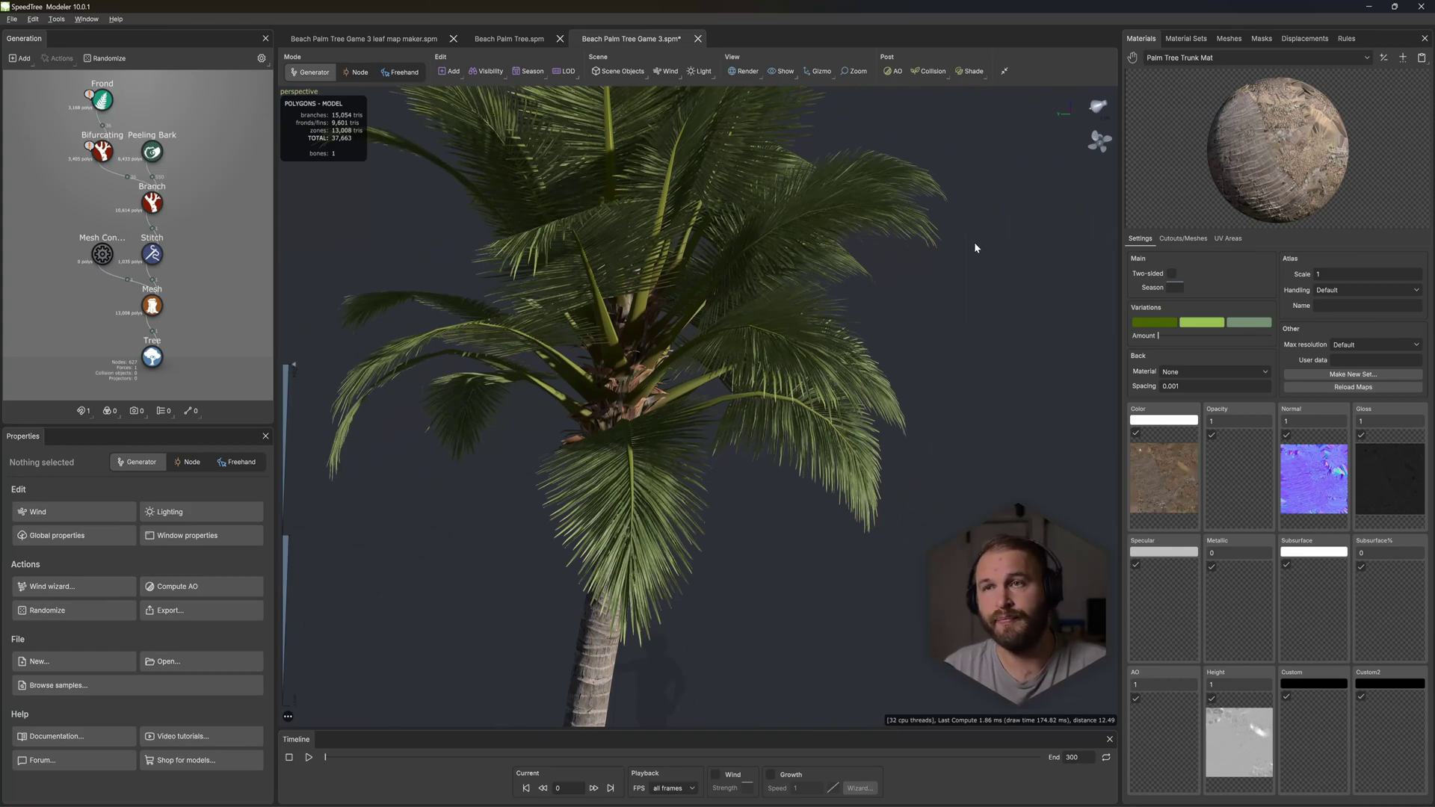
Step: Open the Frond's OPt Leaf Cutout for mesh editing and paint Section 1 around the leaf's outer edges with a larger, softer brush
{"action": "left_click", "coordinate": [102, 99]}
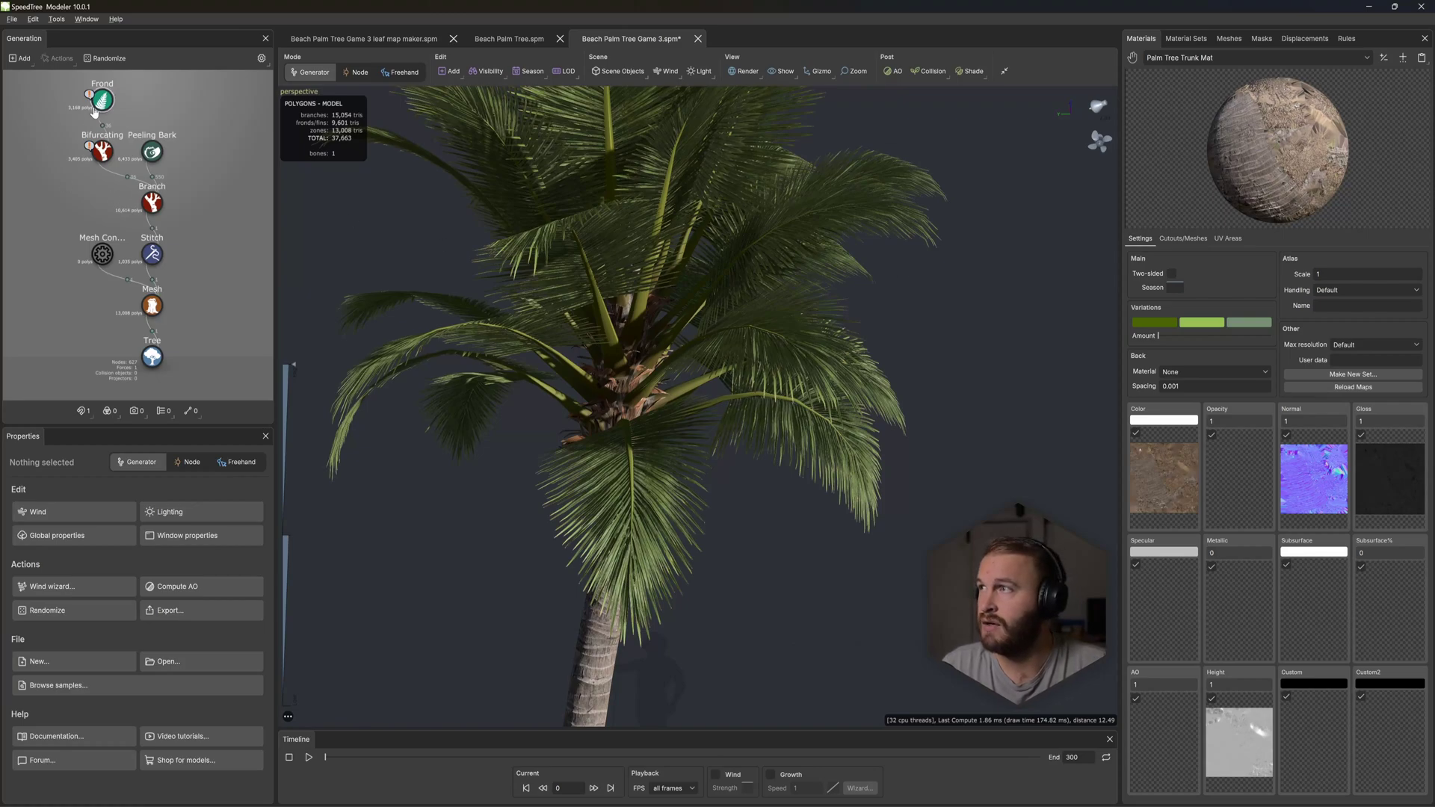
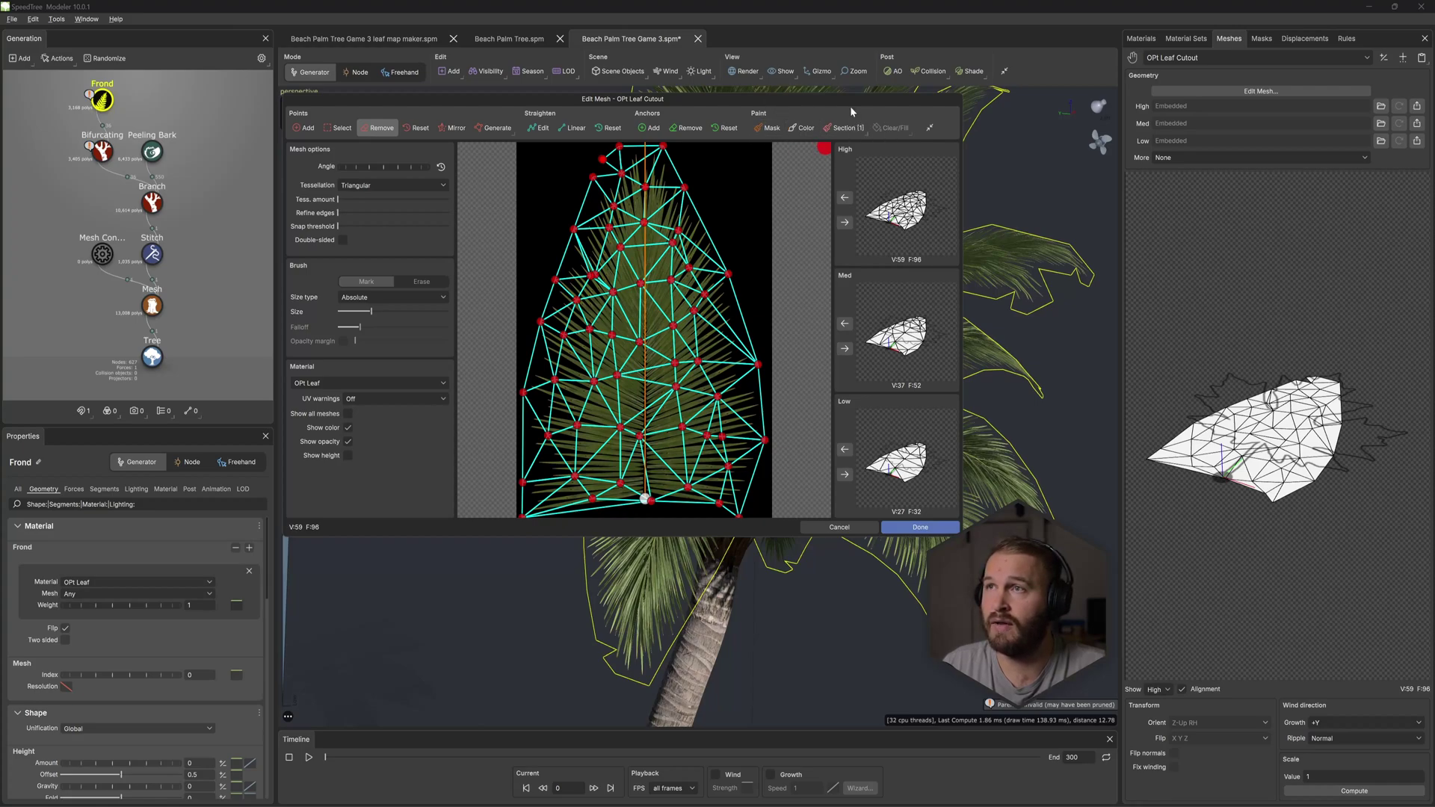
{"action": "left_click_drag", "start_coordinate": [852, 110], "coordinate": [814, 89]}
{"action": "left_click", "coordinate": [810, 107]}
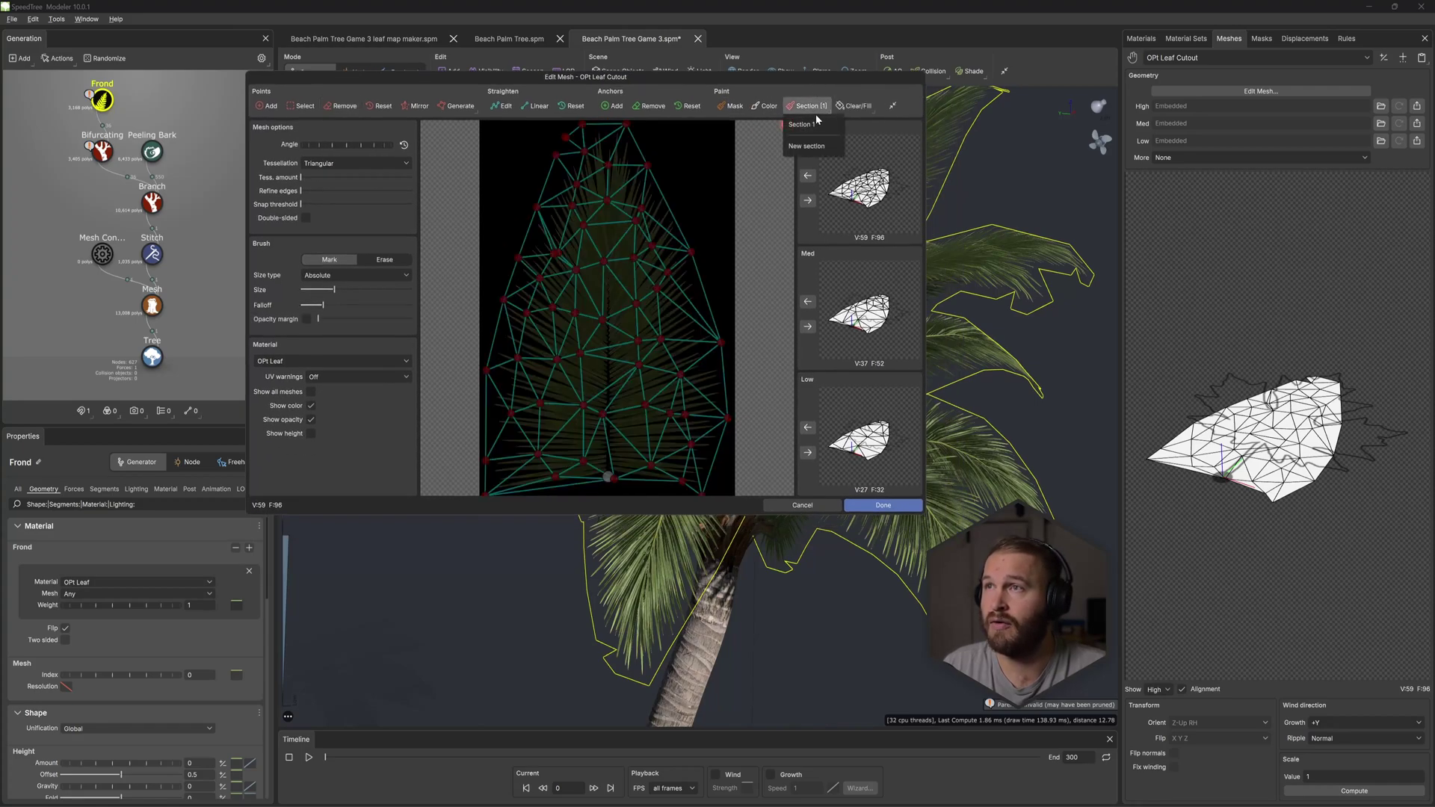
{"action": "left_click", "coordinate": [802, 125]}
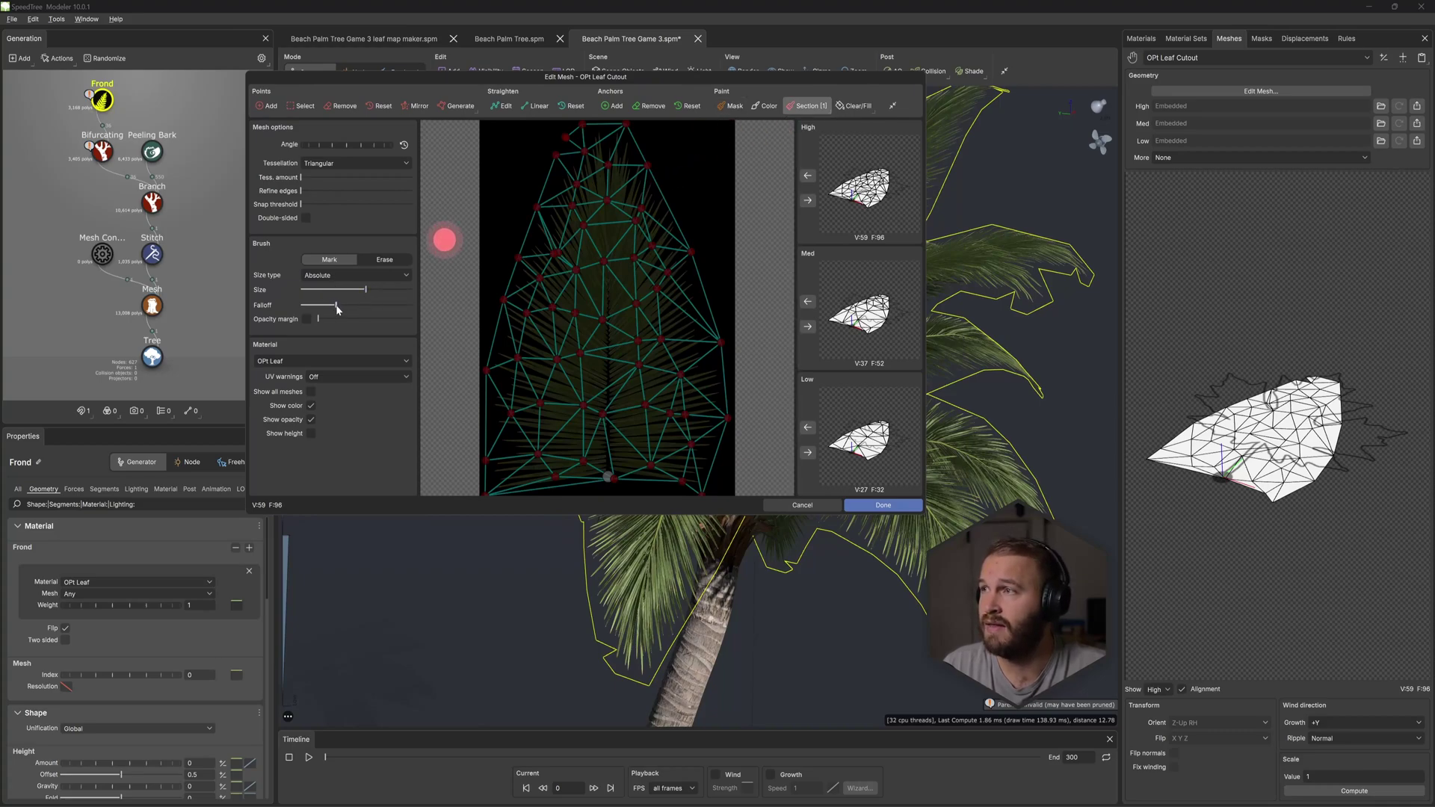
{"action": "left_click", "coordinate": [643, 175]}
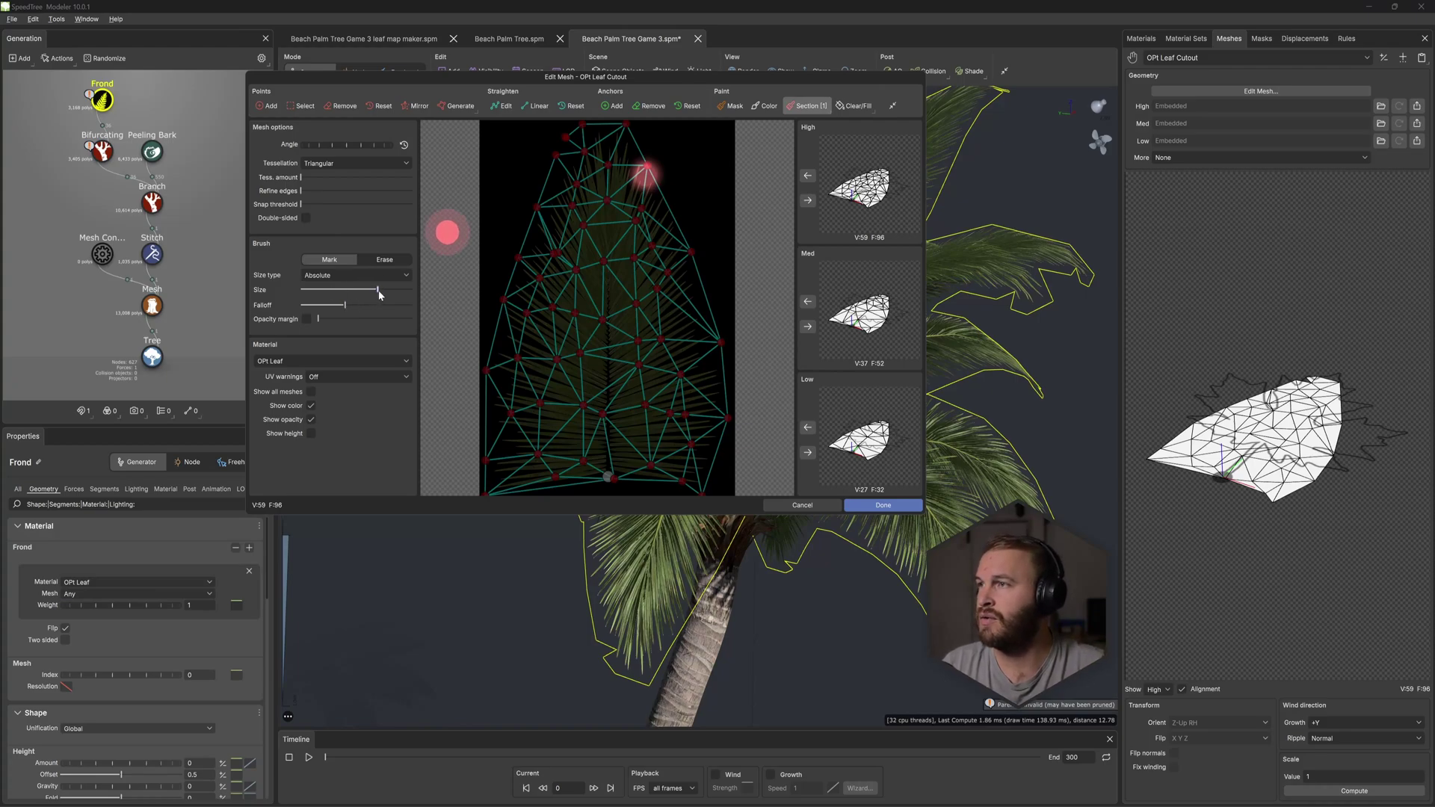
{"action": "mouse_move", "coordinate": [713, 257]}
{"action": "left_mouse_down"}
{"action": "mouse_move", "coordinate": [576, 135]}
{"action": "mouse_move", "coordinate": [503, 397]}
{"action": "mouse_move", "coordinate": [512, 493]}
{"action": "mouse_move", "coordinate": [613, 221]}
{"action": "mouse_move", "coordinate": [695, 390]}
{"action": "mouse_move", "coordinate": [710, 390]}
{"action": "mouse_move", "coordinate": [686, 489]}
{"action": "mouse_move", "coordinate": [676, 366]}
{"action": "mouse_move", "coordinate": [635, 224]}
{"action": "mouse_move", "coordinate": [804, 234]}
{"action": "left_mouse_up"}
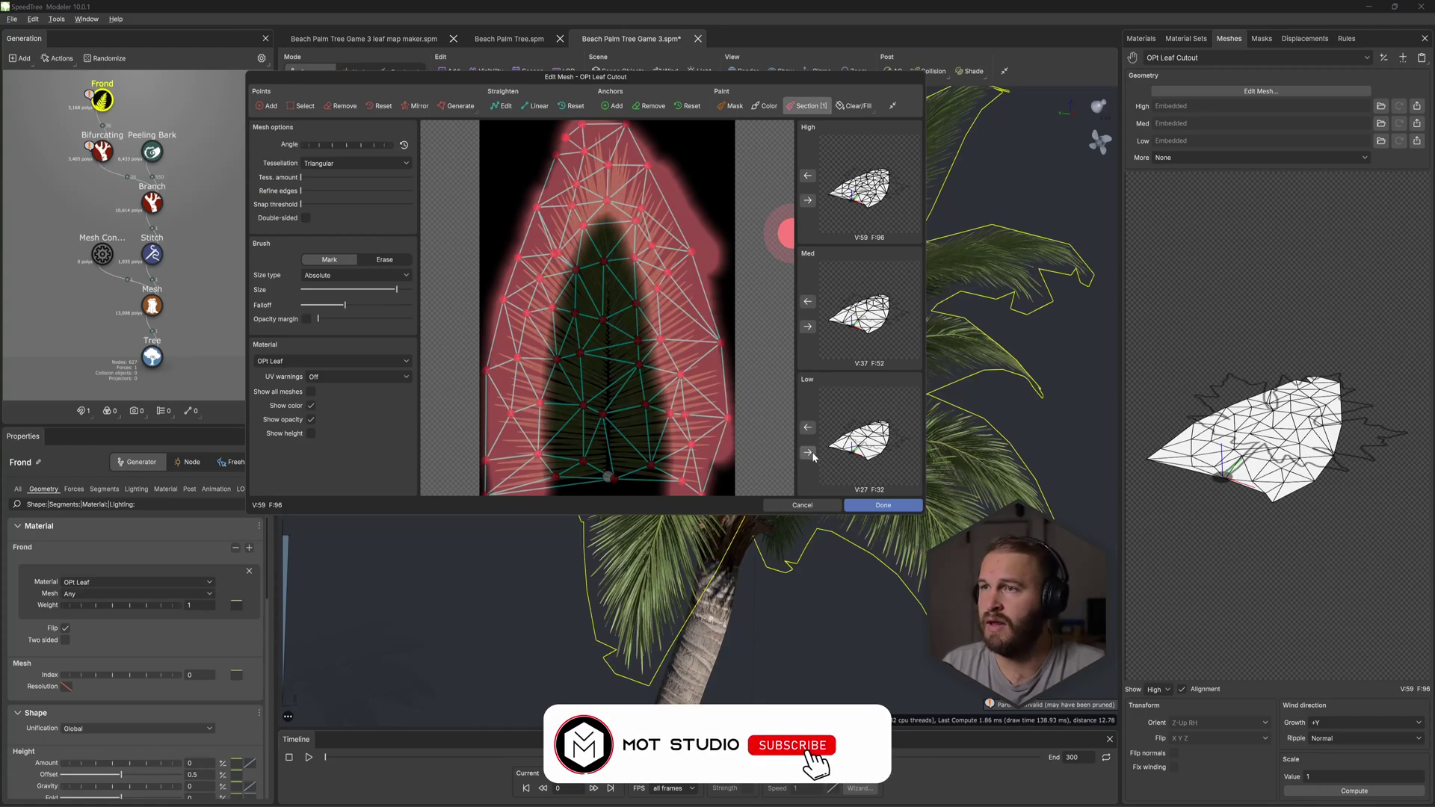
Step: Store the untessellated cutout as Low and increasingly tessellated versions as Med and High, and finish the mesh edit
{"action": "left_click", "coordinate": [808, 453]}
{"action": "left_click_drag", "start_coordinate": [307, 180], "coordinate": [309, 180]}
{"action": "left_click", "coordinate": [808, 201]}
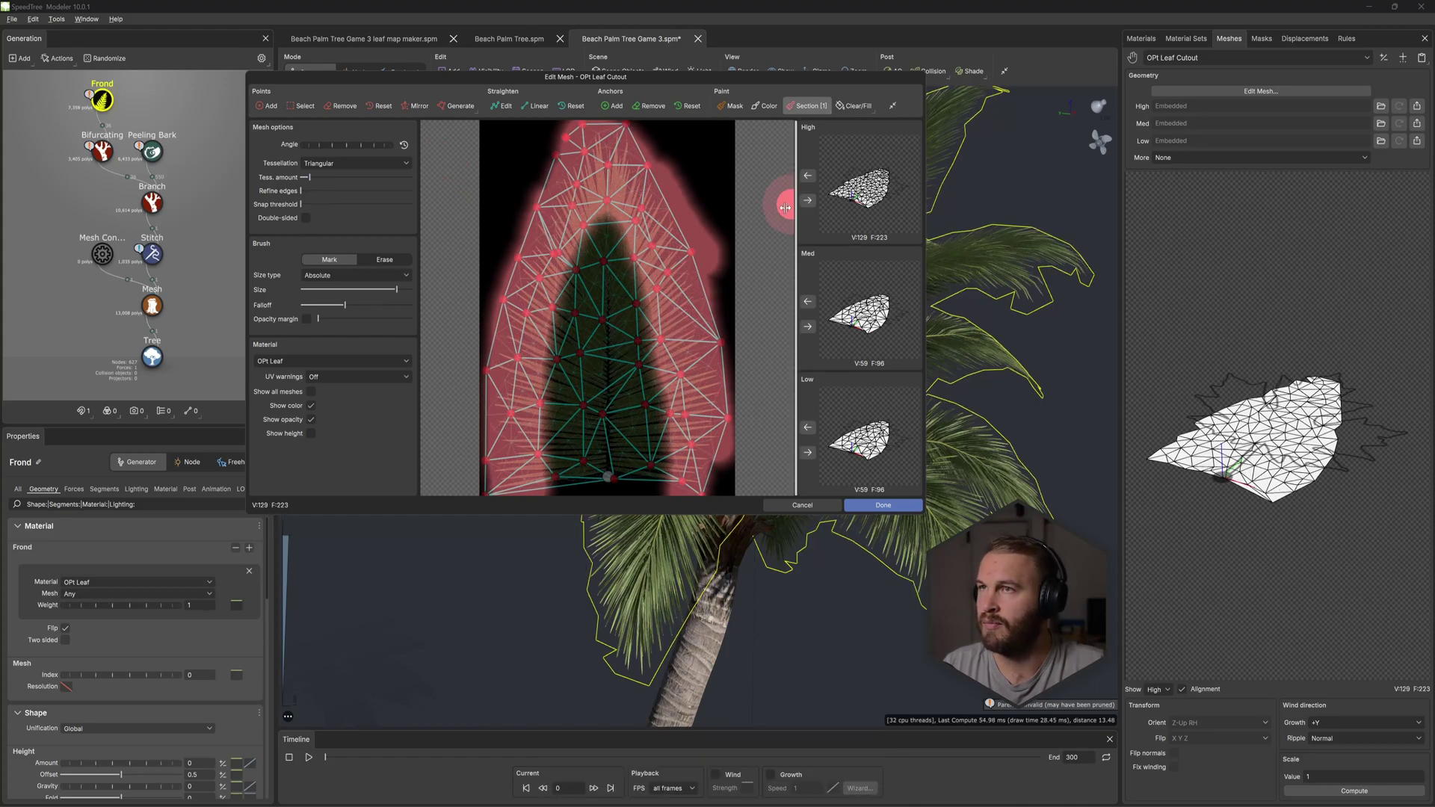
{"action": "left_click", "coordinate": [808, 327]}
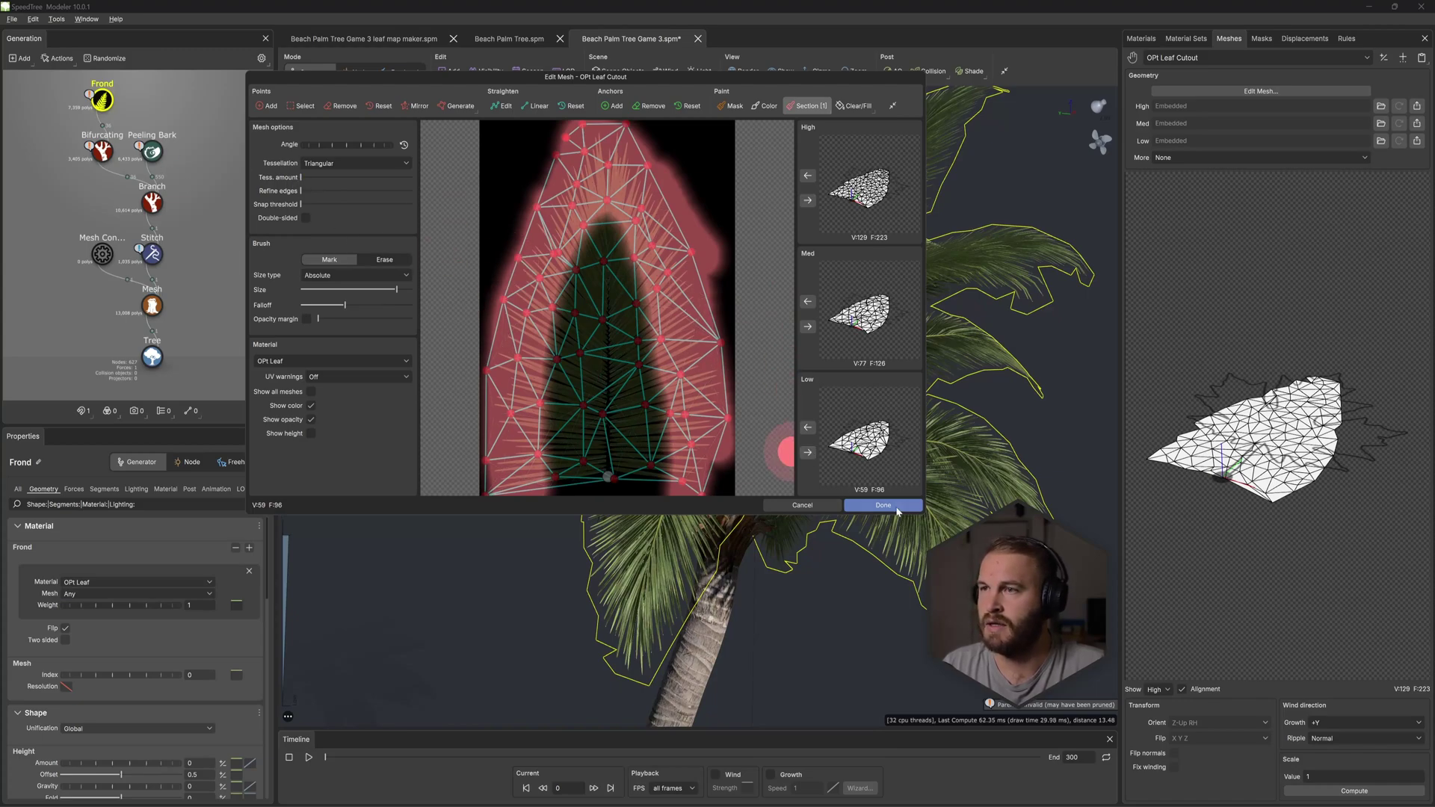
{"action": "left_click", "coordinate": [882, 505]}
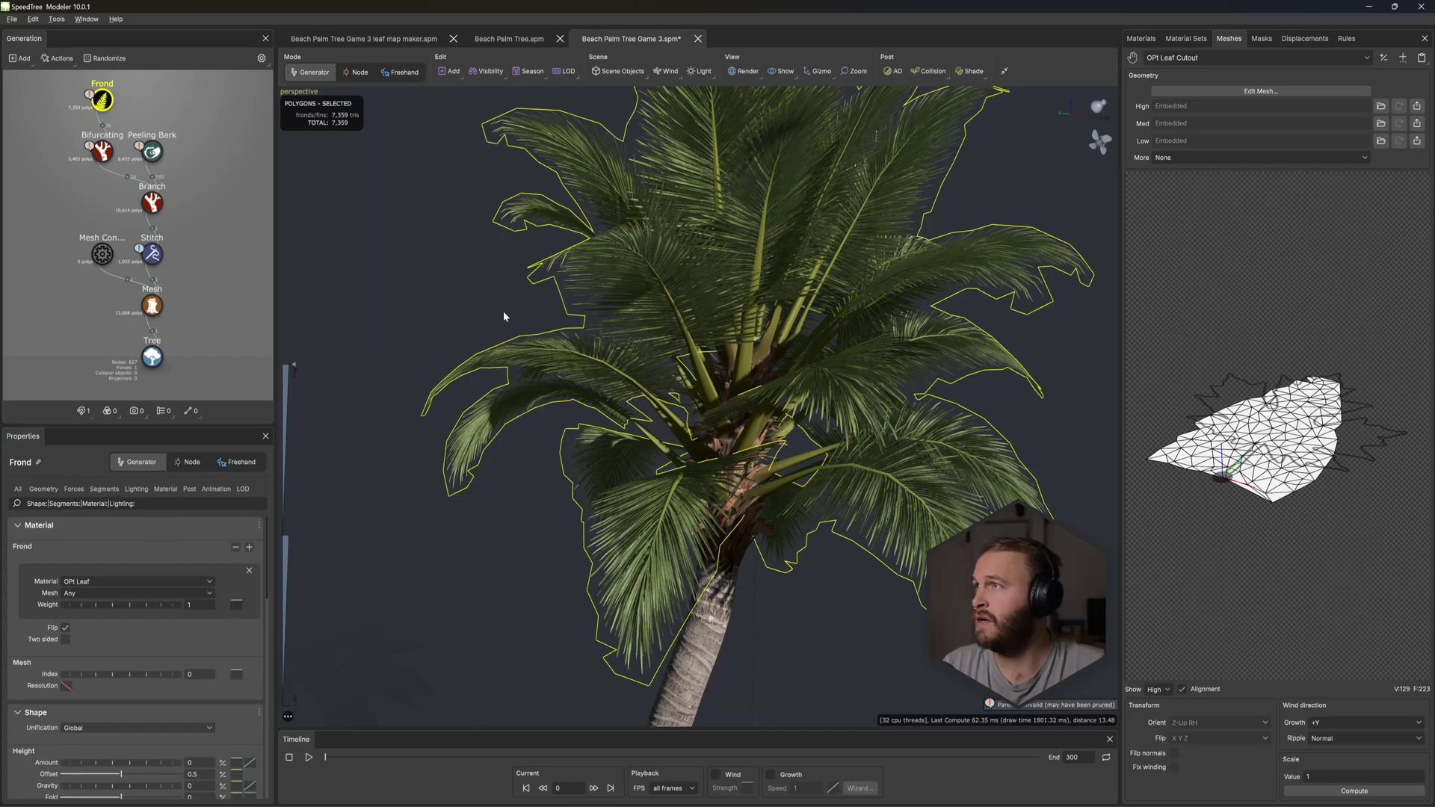
Step: Set the height gravity in the Frond's shape settings to 0.1 to bend the leaf sides down
{"action": "scroll", "coordinate": [576, 335], "scroll_direction": "up", "scroll_amount": 5}
{"action": "scroll", "coordinate": [583, 336], "scroll_direction": "up", "scroll_amount": 3}
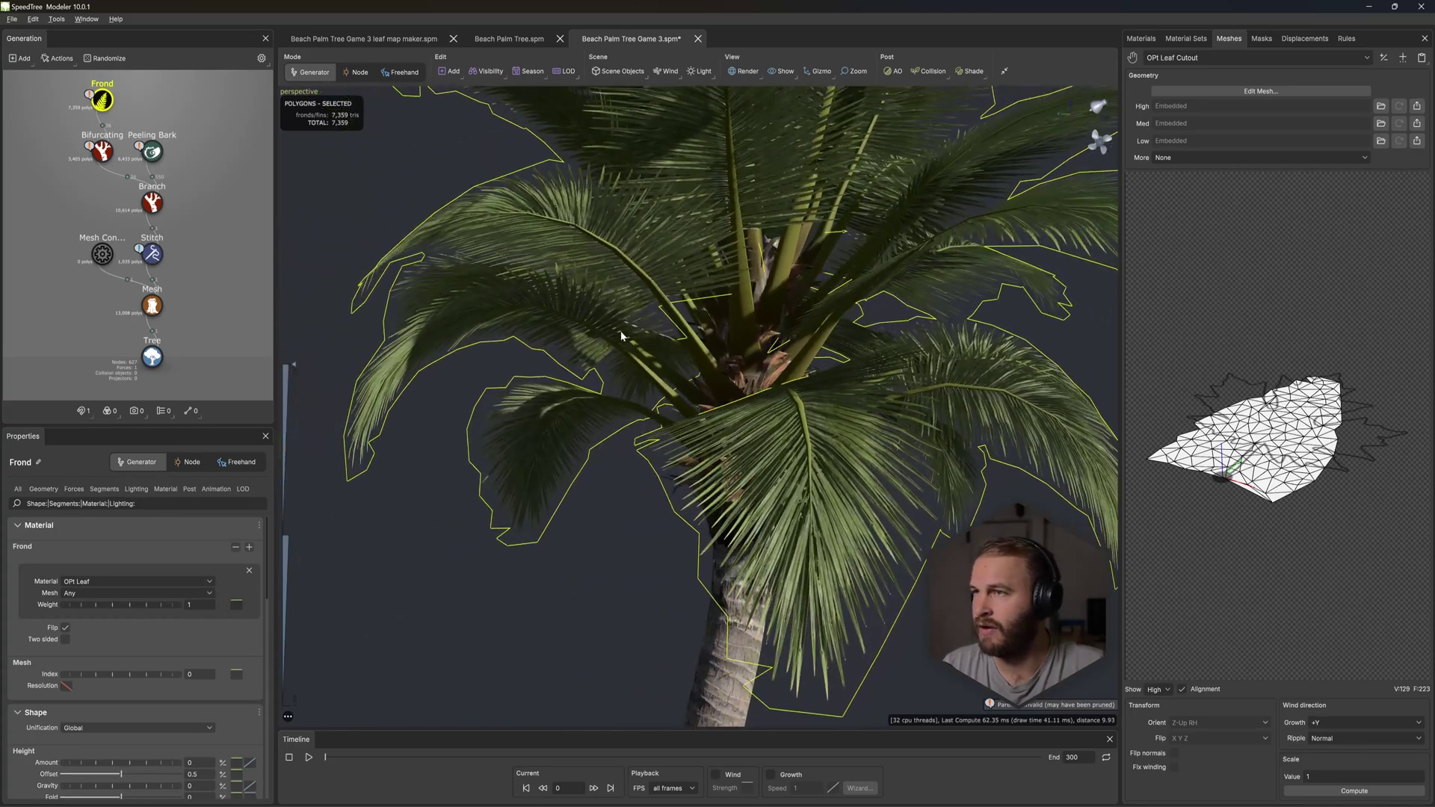
{"action": "scroll", "coordinate": [146, 657], "scroll_direction": "down", "scroll_amount": 2}
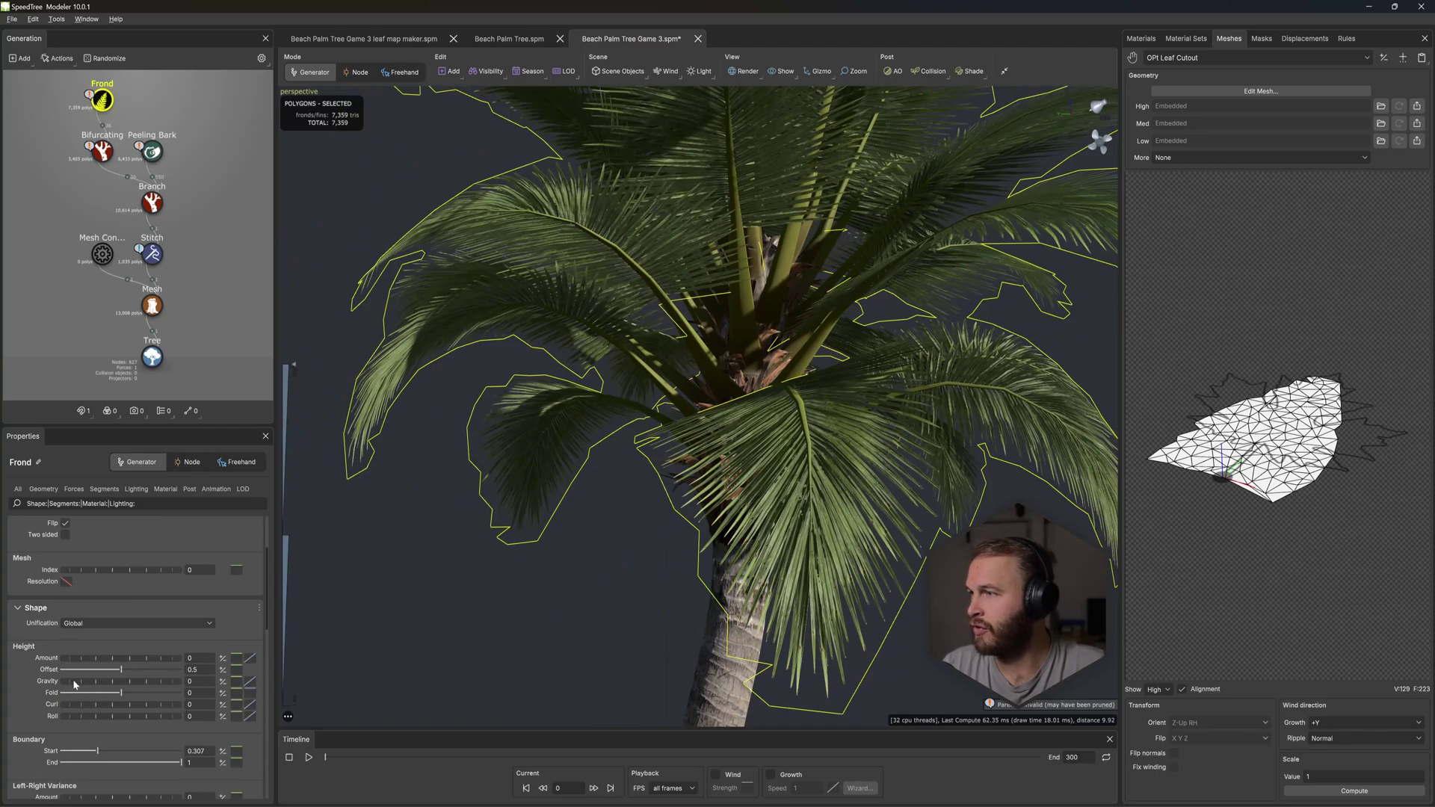
{"action": "mouse_move", "coordinate": [73, 683]}
{"action": "left_mouse_down"}
{"action": "mouse_move", "coordinate": [63, 700]}
{"action": "mouse_move", "coordinate": [105, 691]}
{"action": "mouse_move", "coordinate": [79, 707]}
{"action": "left_mouse_up"}
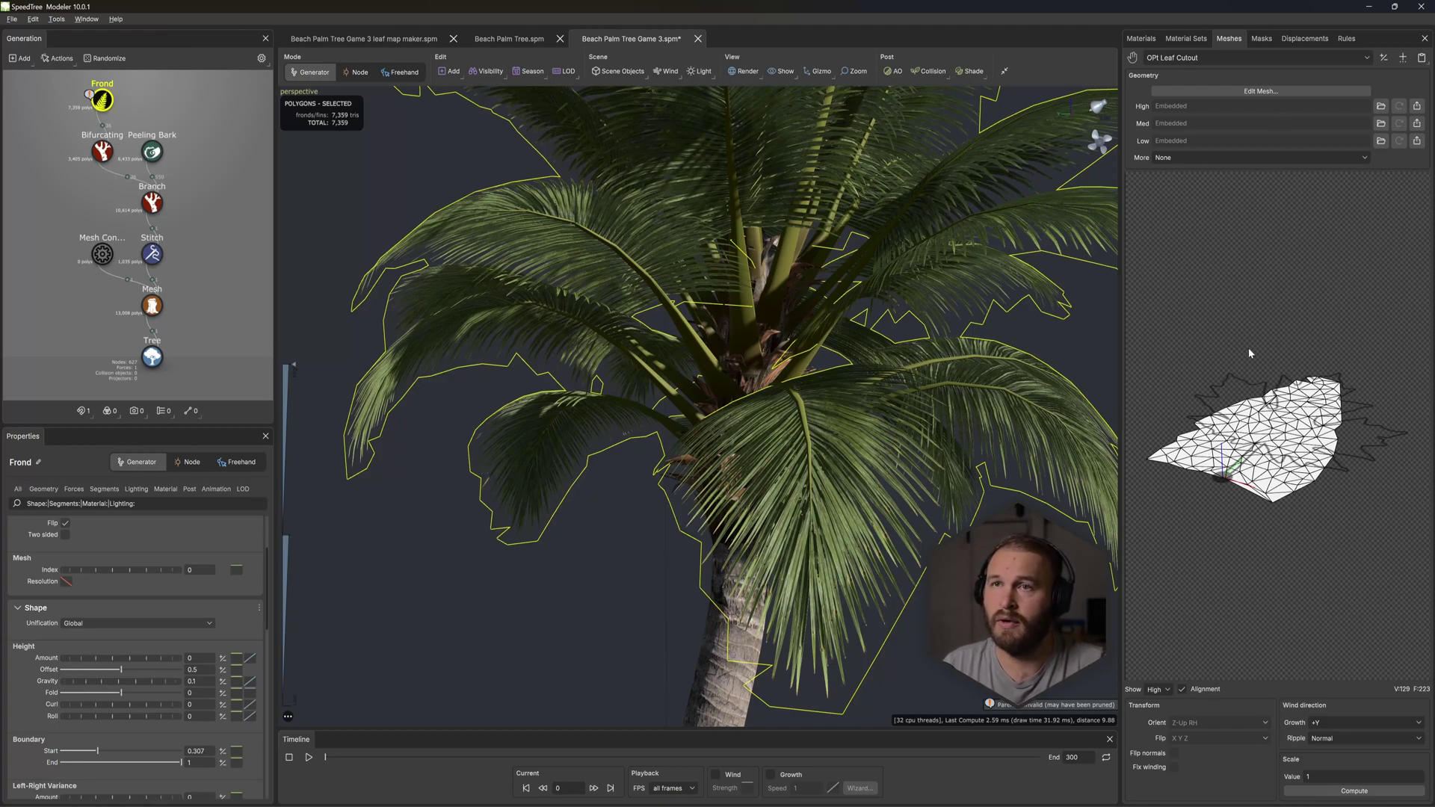
Step: Reopen the OPt Leaf Cutout for mesh editing and erase all of the painted Section 1 area
{"action": "left_click", "coordinate": [1141, 38]}
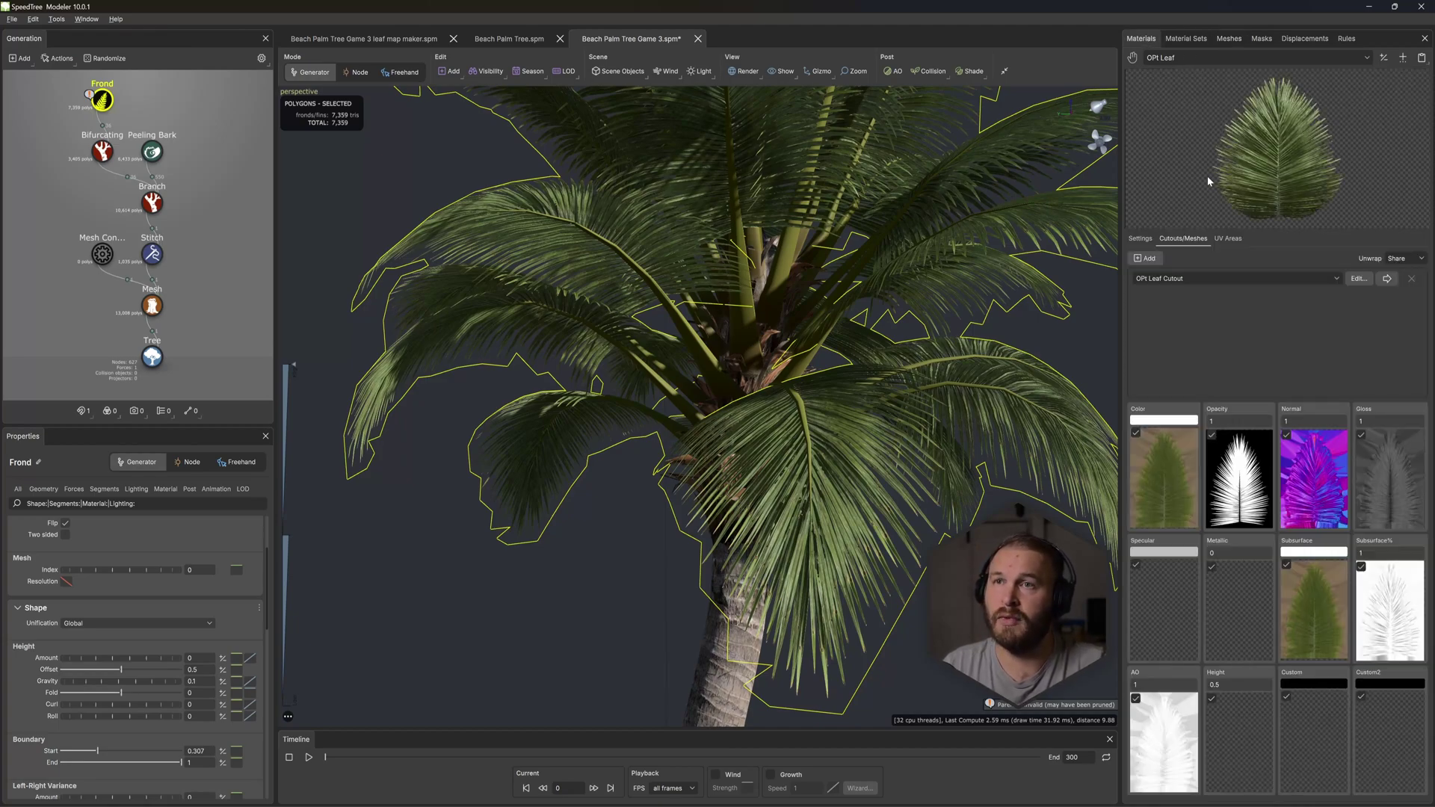
{"action": "left_click", "coordinate": [1357, 279]}
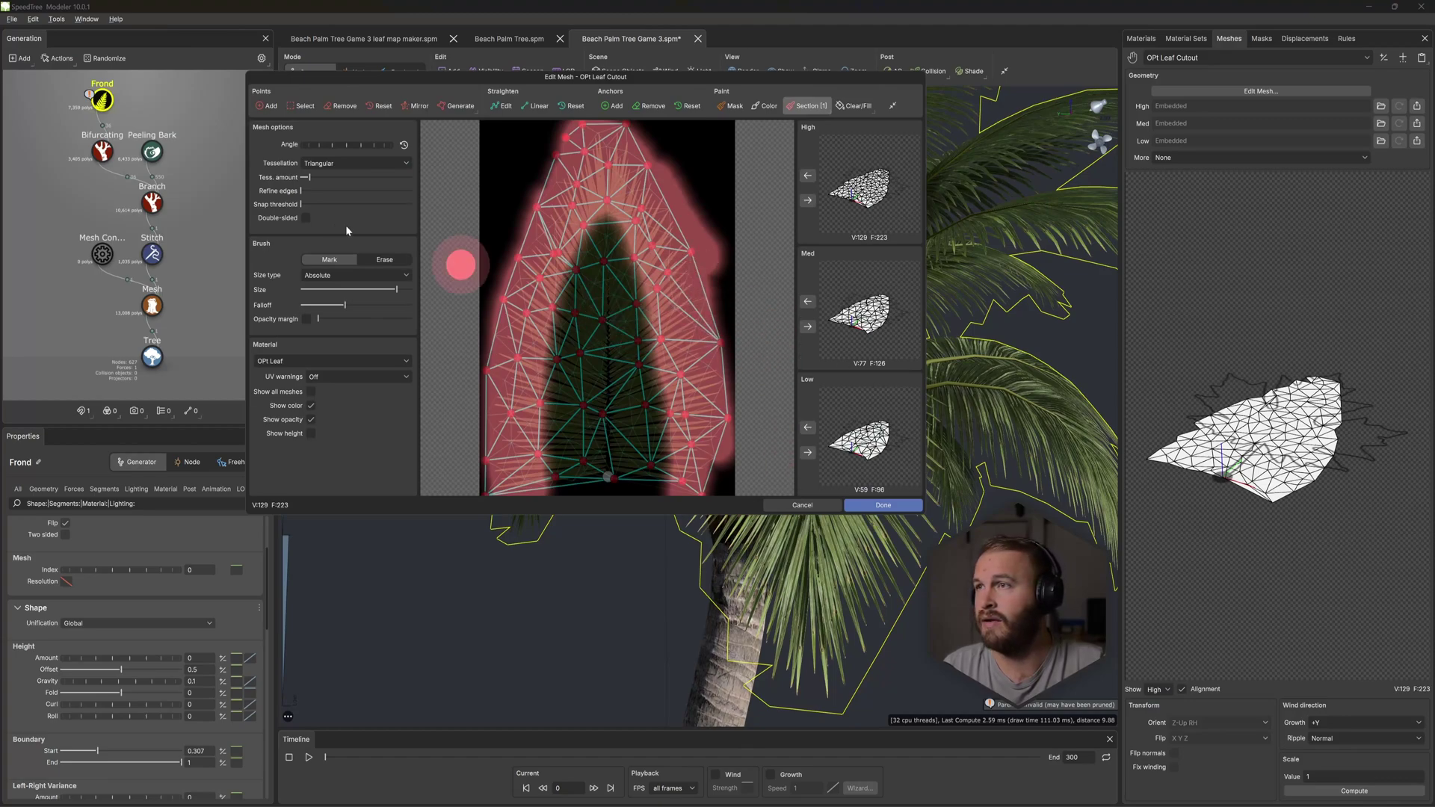
{"action": "left_click", "coordinate": [392, 265]}
{"action": "mouse_move", "coordinate": [650, 448]}
{"action": "left_mouse_down"}
{"action": "mouse_move", "coordinate": [656, 425]}
{"action": "mouse_move", "coordinate": [662, 446]}
{"action": "mouse_move", "coordinate": [641, 333]}
{"action": "mouse_move", "coordinate": [592, 224]}
{"action": "mouse_move", "coordinate": [551, 371]}
{"action": "mouse_move", "coordinate": [721, 433]}
{"action": "mouse_move", "coordinate": [792, 288]}
{"action": "mouse_move", "coordinate": [756, 225]}
{"action": "left_mouse_up"}
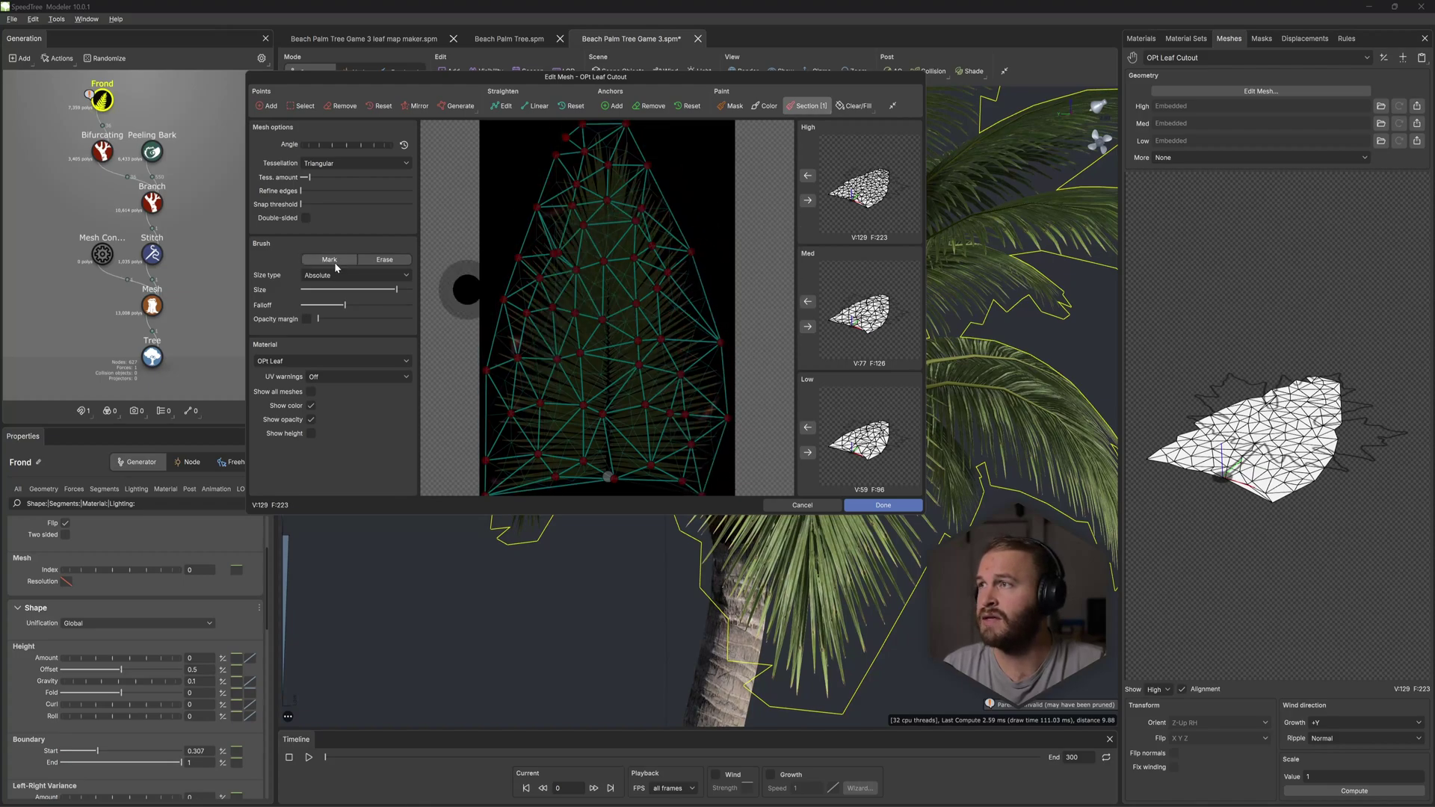
Step: Repaint Section 1 around the leaf's outer edges with a slightly smaller brush and a lower falloff
{"action": "left_click", "coordinate": [335, 263]}
{"action": "left_click_drag", "start_coordinate": [330, 307], "coordinate": [312, 305]}
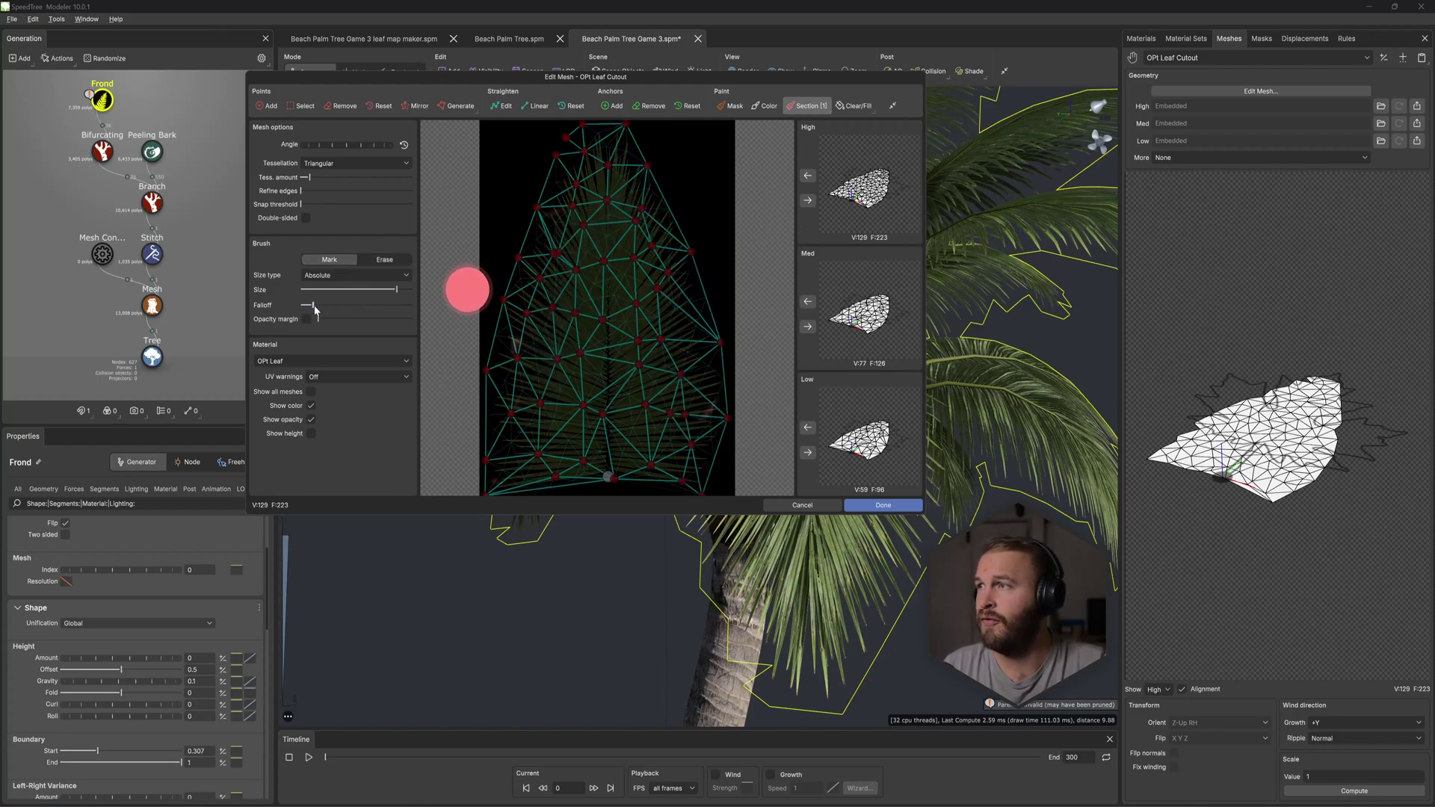
{"action": "mouse_move", "coordinate": [396, 291]}
{"action": "left_mouse_down"}
{"action": "mouse_move", "coordinate": [356, 290]}
{"action": "mouse_move", "coordinate": [391, 290]}
{"action": "left_mouse_up"}
{"action": "mouse_move", "coordinate": [525, 295]}
{"action": "left_mouse_down"}
{"action": "mouse_move", "coordinate": [496, 433]}
{"action": "mouse_move", "coordinate": [496, 378]}
{"action": "mouse_move", "coordinate": [431, 424]}
{"action": "mouse_move", "coordinate": [474, 370]}
{"action": "mouse_move", "coordinate": [487, 209]}
{"action": "mouse_move", "coordinate": [610, 133]}
{"action": "mouse_move", "coordinate": [634, 156]}
{"action": "mouse_move", "coordinate": [624, 190]}
{"action": "mouse_move", "coordinate": [711, 454]}
{"action": "left_mouse_up"}
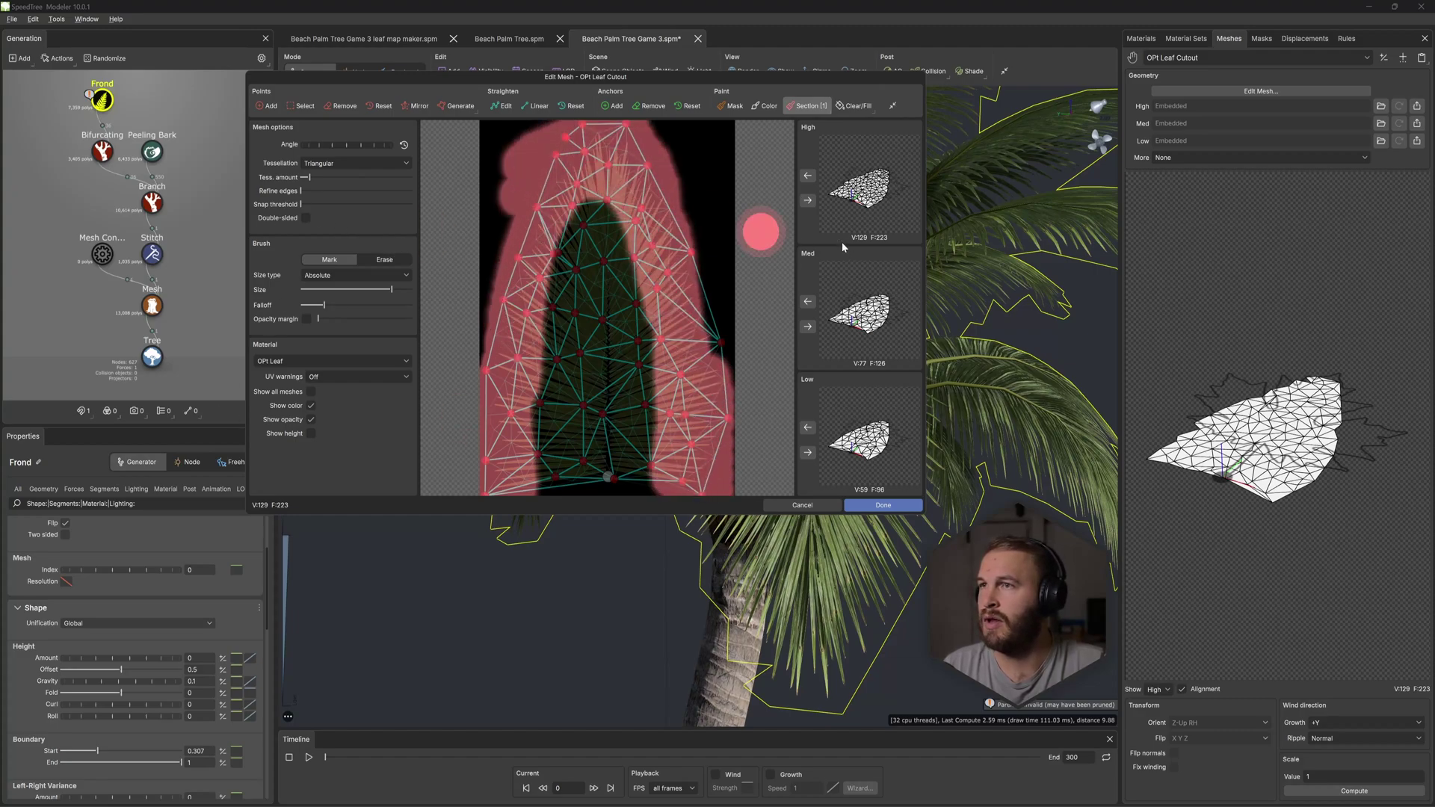
Step: Lower the tessellation amount, store the repainted cutout as the Med mesh, and finish the mesh edit
{"action": "left_click_drag", "start_coordinate": [308, 177], "coordinate": [299, 178]}
{"action": "left_click", "coordinate": [807, 327]}
{"action": "left_click", "coordinate": [891, 507]}
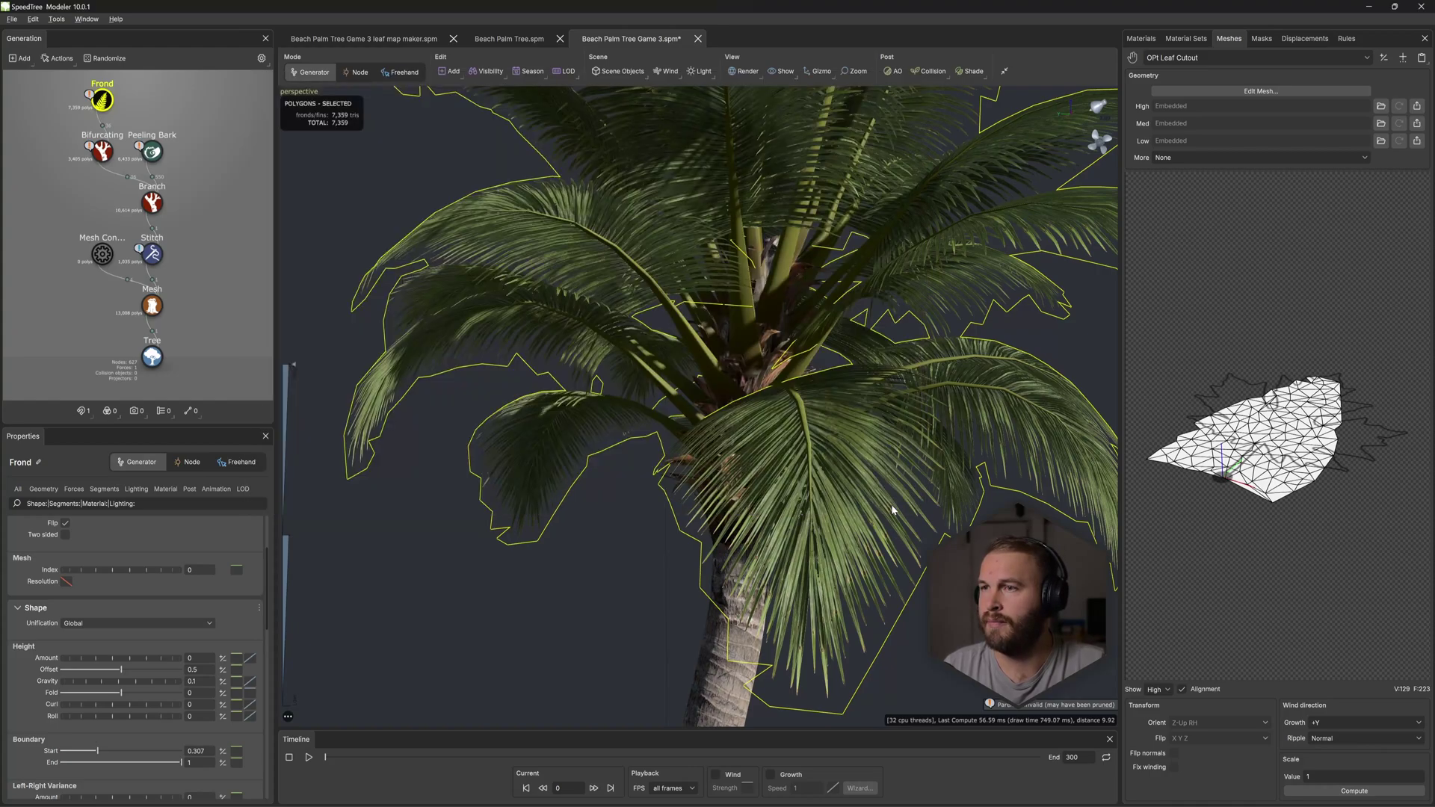
Step: Set the Frond's height gravity to 0.47 and its fold to -0.082 to bend the leaf sides further
{"action": "mouse_move", "coordinate": [118, 695]}
{"action": "left_mouse_down"}
{"action": "mouse_move", "coordinate": [106, 694]}
{"action": "mouse_move", "coordinate": [132, 691]}
{"action": "mouse_move", "coordinate": [117, 701]}
{"action": "mouse_move", "coordinate": [108, 686]}
{"action": "mouse_move", "coordinate": [121, 687]}
{"action": "left_mouse_up"}
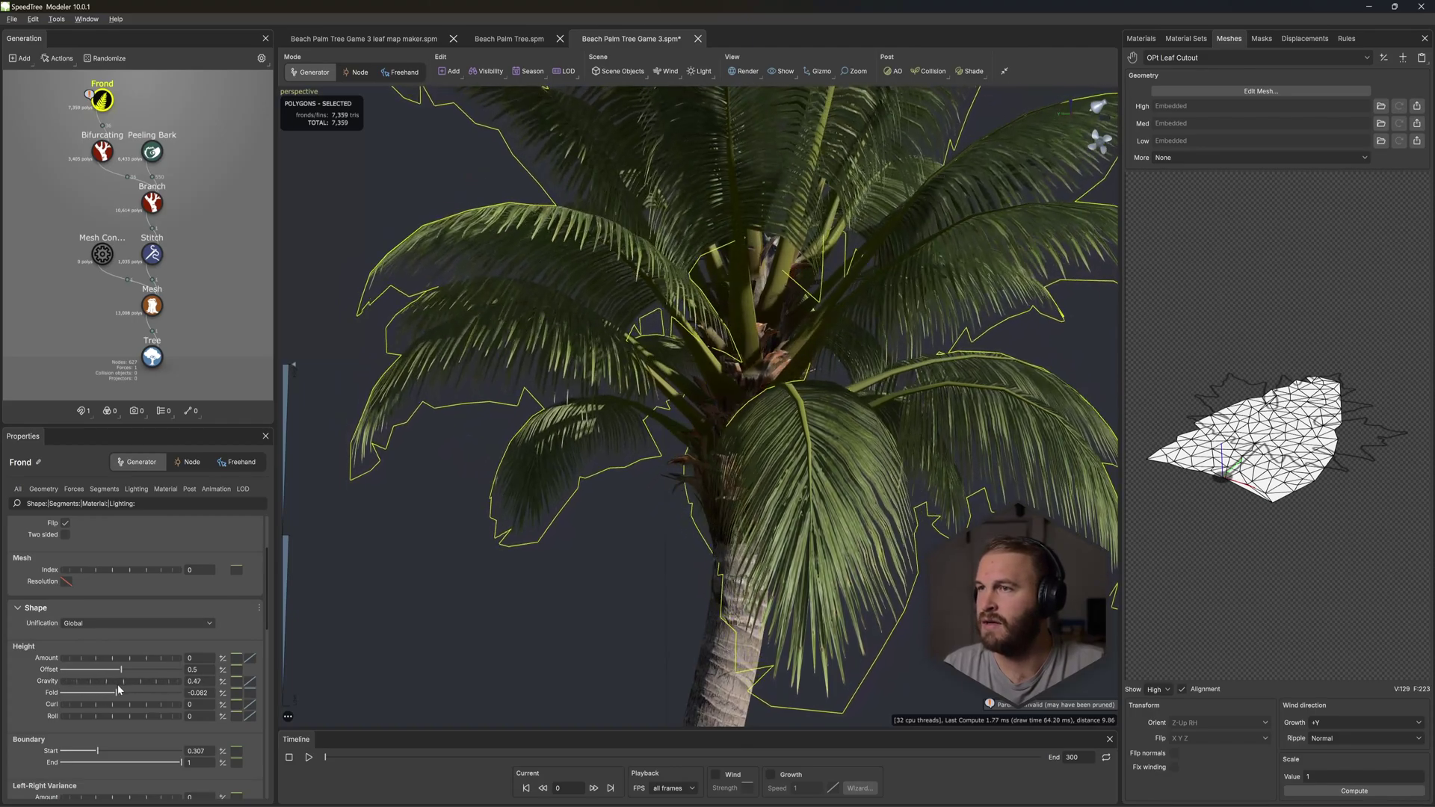
{"action": "left_click_drag", "start_coordinate": [859, 332], "coordinate": [810, 345]}
{"action": "left_click_drag", "start_coordinate": [809, 345], "coordinate": [770, 349]}
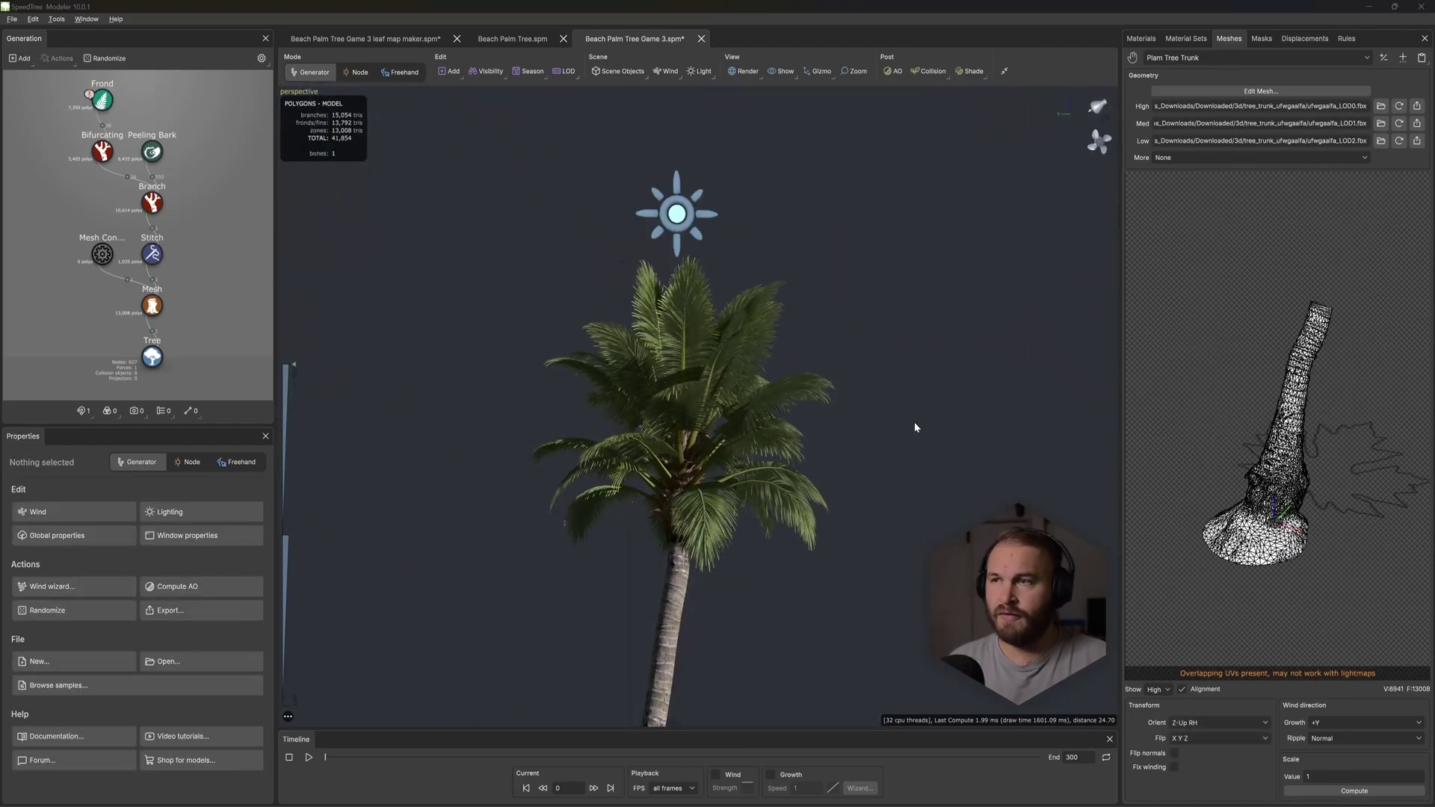
Step: Check the source frond in Beach Palm Tree Game 3 leaf map maker.spm, and examine the whole game palm from crown to base
{"action": "left_click_drag", "start_coordinate": [653, 357], "coordinate": [490, 182]}
{"action": "scroll", "coordinate": [700, 377], "scroll_direction": "up", "scroll_amount": 4}
{"action": "left_click", "coordinate": [404, 40]}
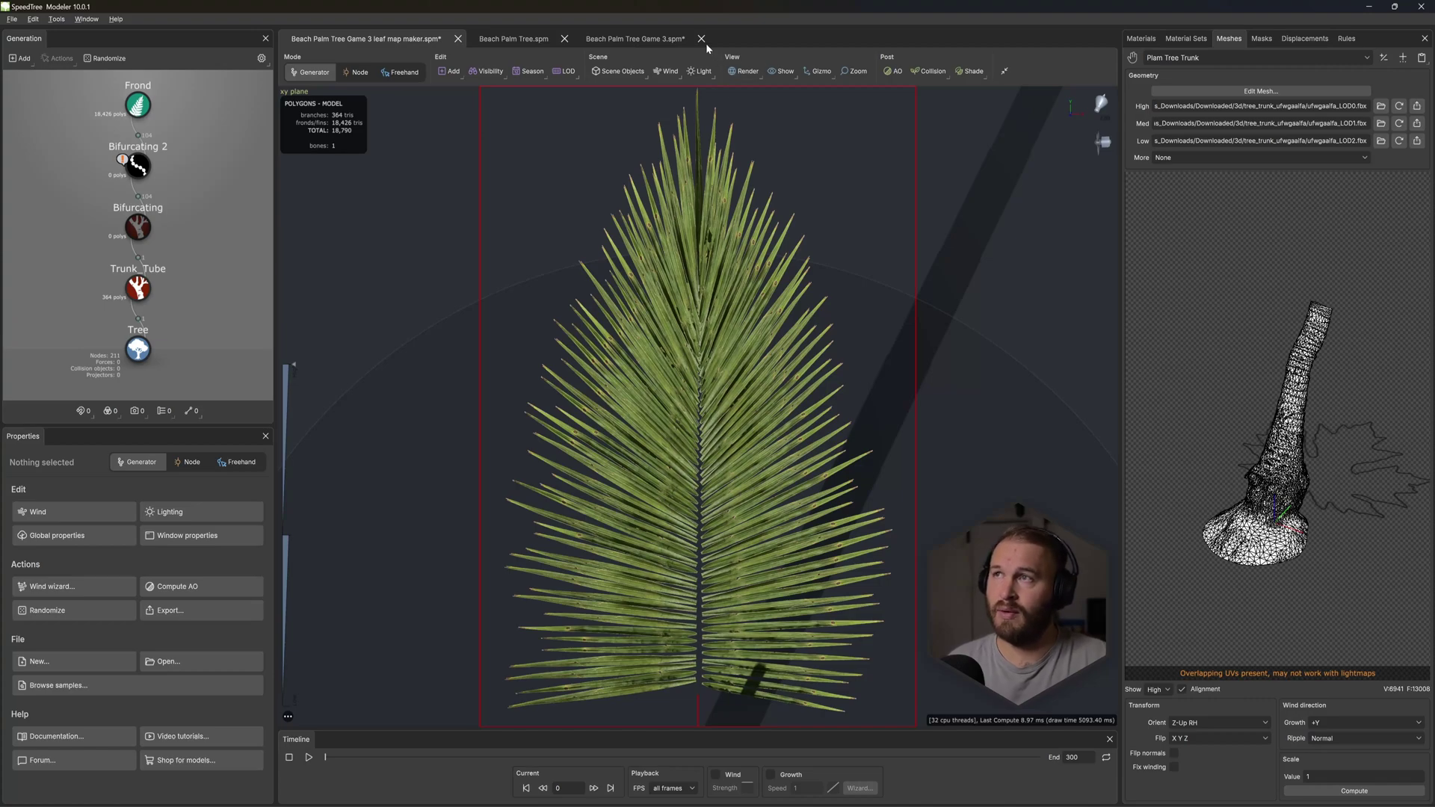
{"action": "left_click", "coordinate": [652, 40]}
{"action": "left_click_drag", "start_coordinate": [722, 177], "coordinate": [728, 416]}
{"action": "scroll", "coordinate": [731, 423], "scroll_direction": "down", "scroll_amount": 5}
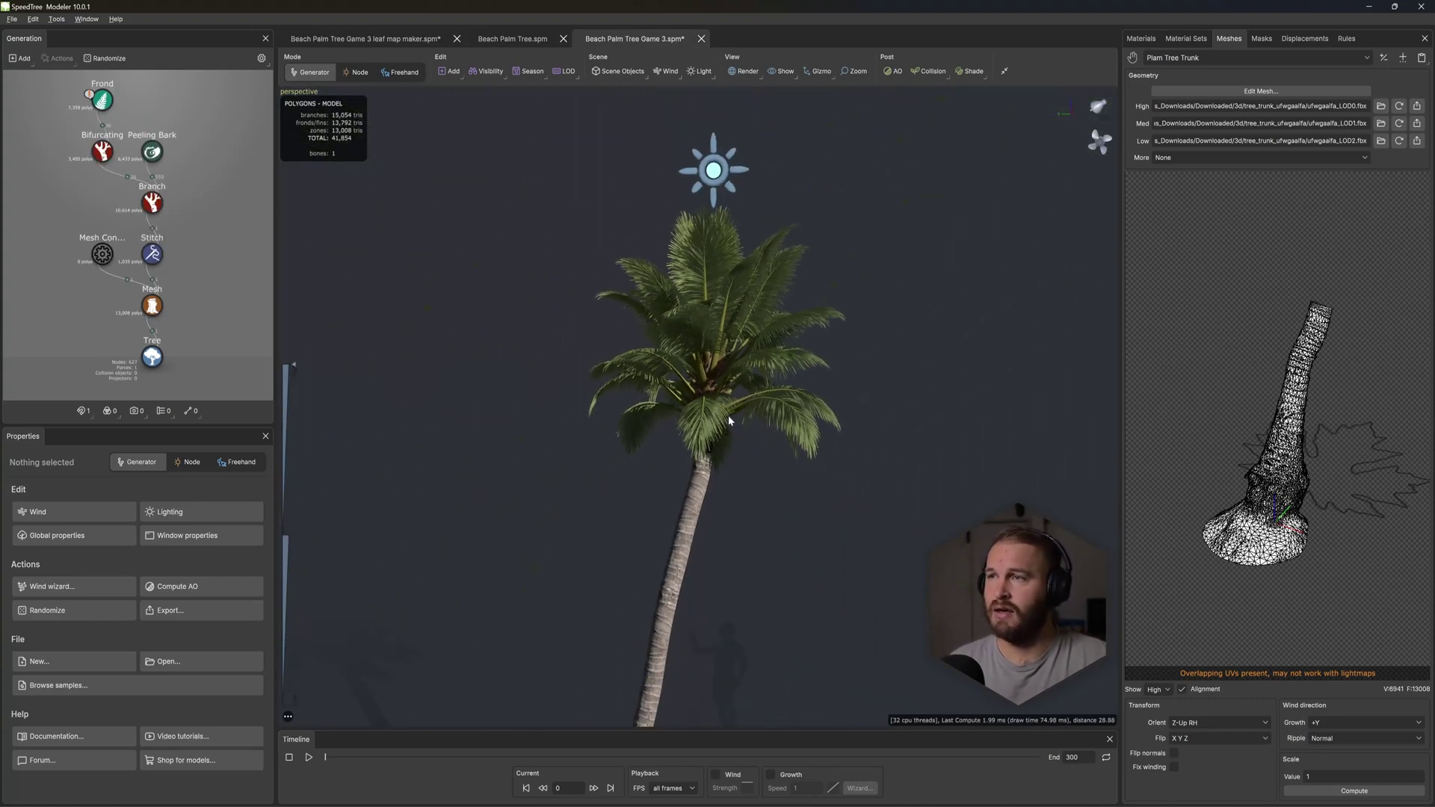
{"action": "middle_click_drag", "start_coordinate": [728, 416], "coordinate": [741, 369]}
{"action": "left_click_drag", "start_coordinate": [741, 370], "coordinate": [719, 376]}
{"action": "scroll", "coordinate": [725, 378], "scroll_direction": "down", "scroll_amount": 2}
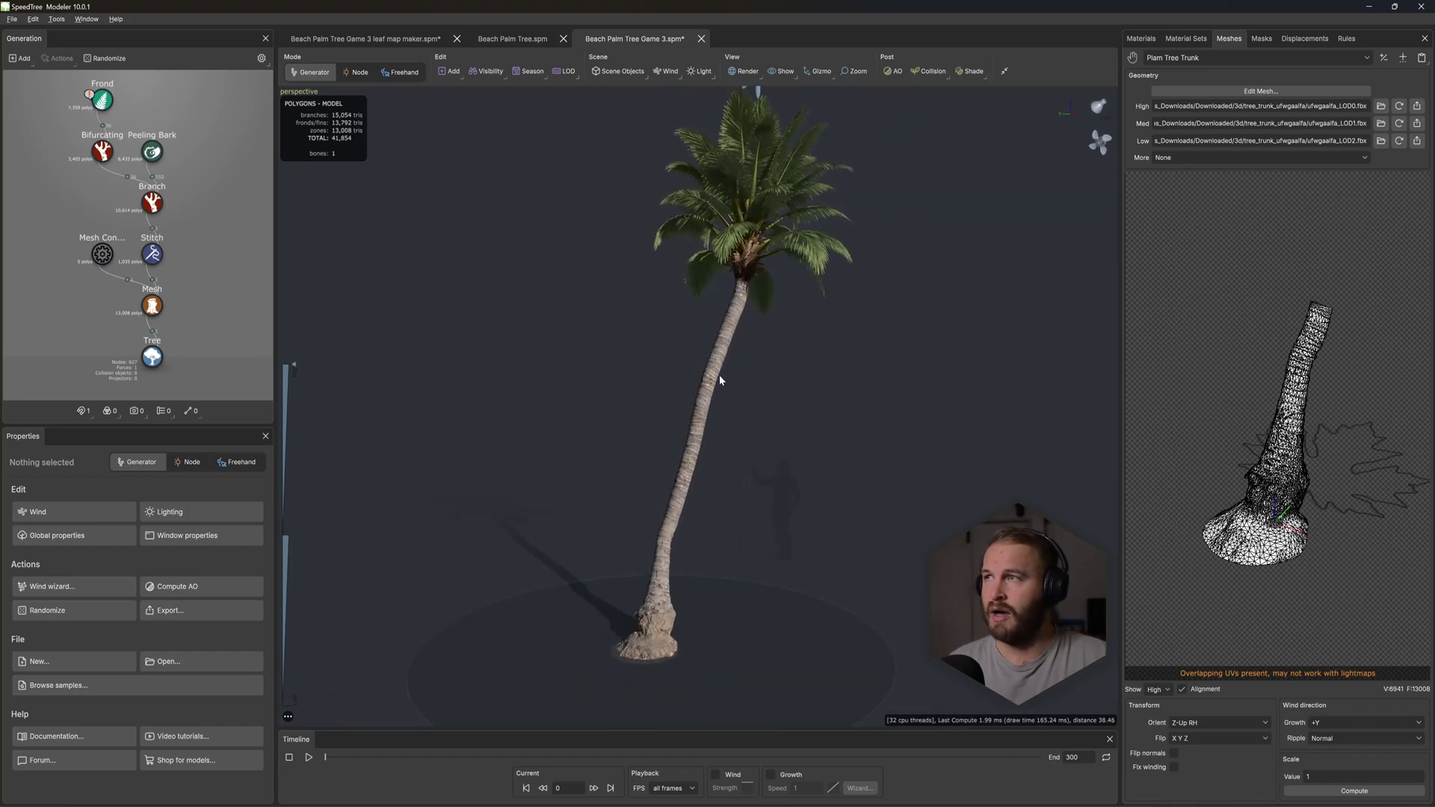
Step: Examine the crown and fronds of the original palm in Beach Palm Tree.spm from several angles
{"action": "left_click", "coordinate": [526, 42]}
{"action": "left_click_drag", "start_coordinate": [799, 270], "coordinate": [758, 270]}
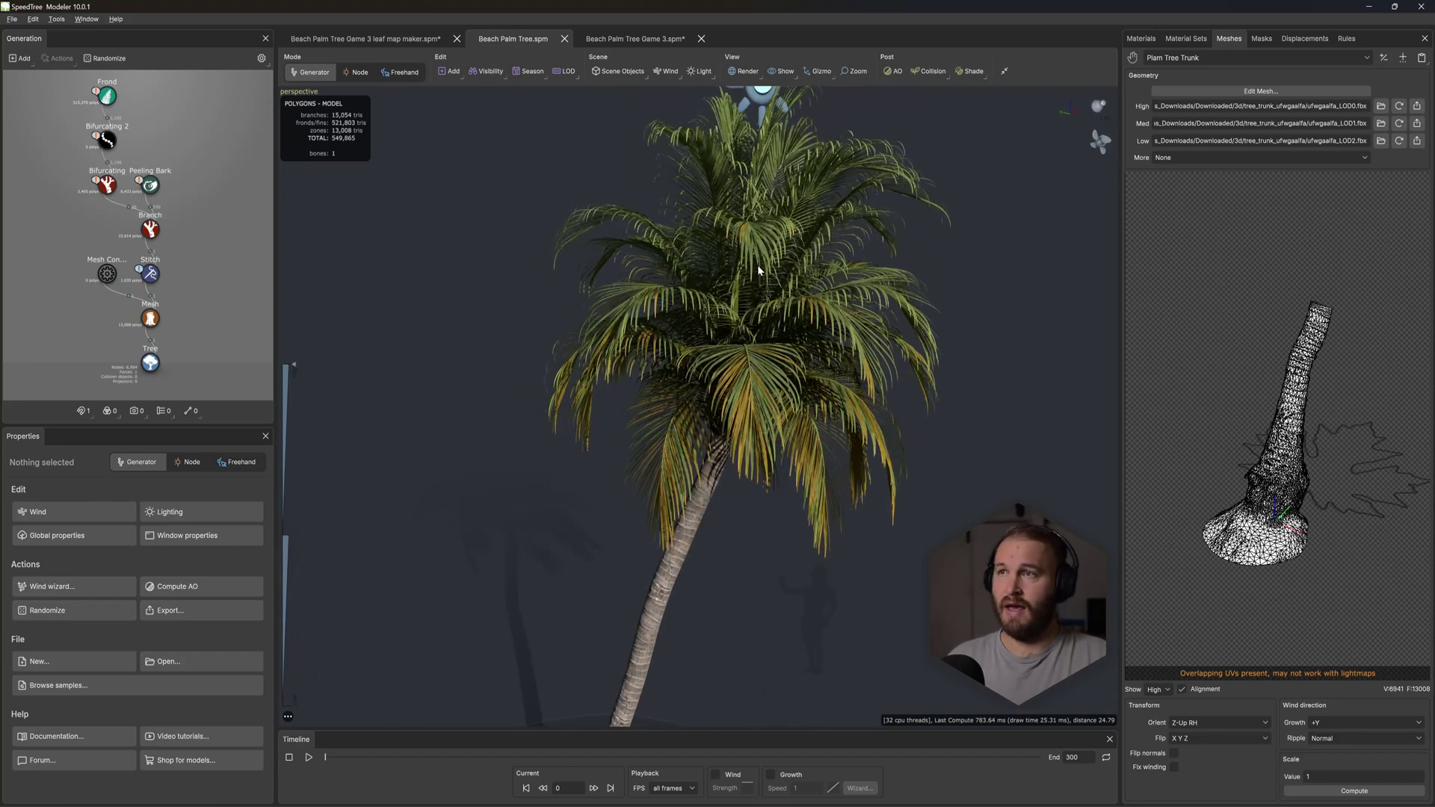
{"action": "middle_click_drag", "start_coordinate": [814, 209], "coordinate": [809, 266]}
{"action": "scroll", "coordinate": [819, 545], "scroll_direction": "up", "scroll_amount": 6}
{"action": "middle_click_drag", "start_coordinate": [818, 513], "coordinate": [744, 453]}
{"action": "scroll", "coordinate": [744, 456], "scroll_direction": "down", "scroll_amount": 2}
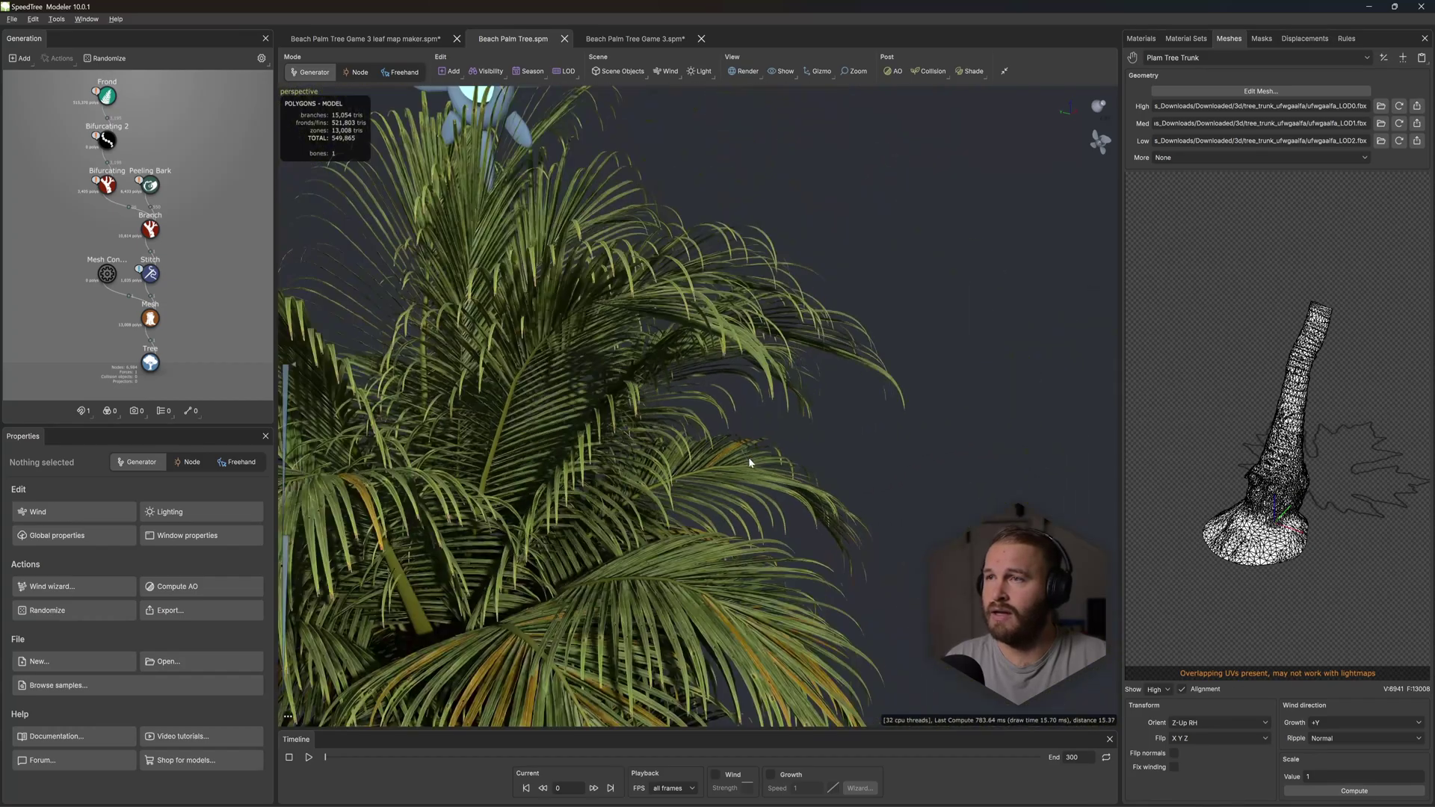
Step: Display the original palm as a wireframe and examine the mesh density of its fronds
{"action": "left_click", "coordinate": [747, 71]}
{"action": "left_click", "coordinate": [774, 101]}
{"action": "left_click_drag", "start_coordinate": [771, 329], "coordinate": [774, 383]}
{"action": "middle_click_drag", "start_coordinate": [774, 383], "coordinate": [799, 326]}
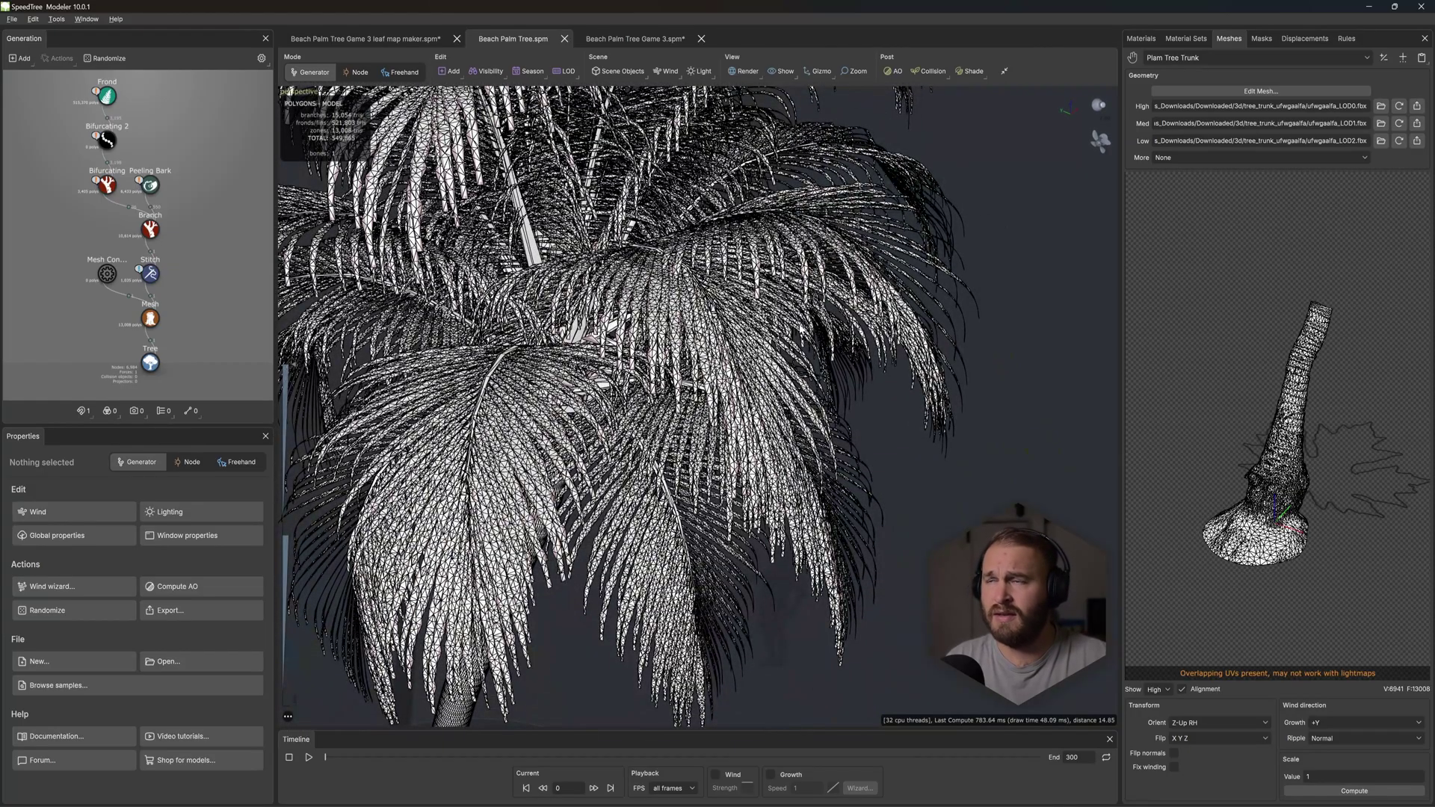
{"action": "left_click_drag", "start_coordinate": [739, 362], "coordinate": [758, 306]}
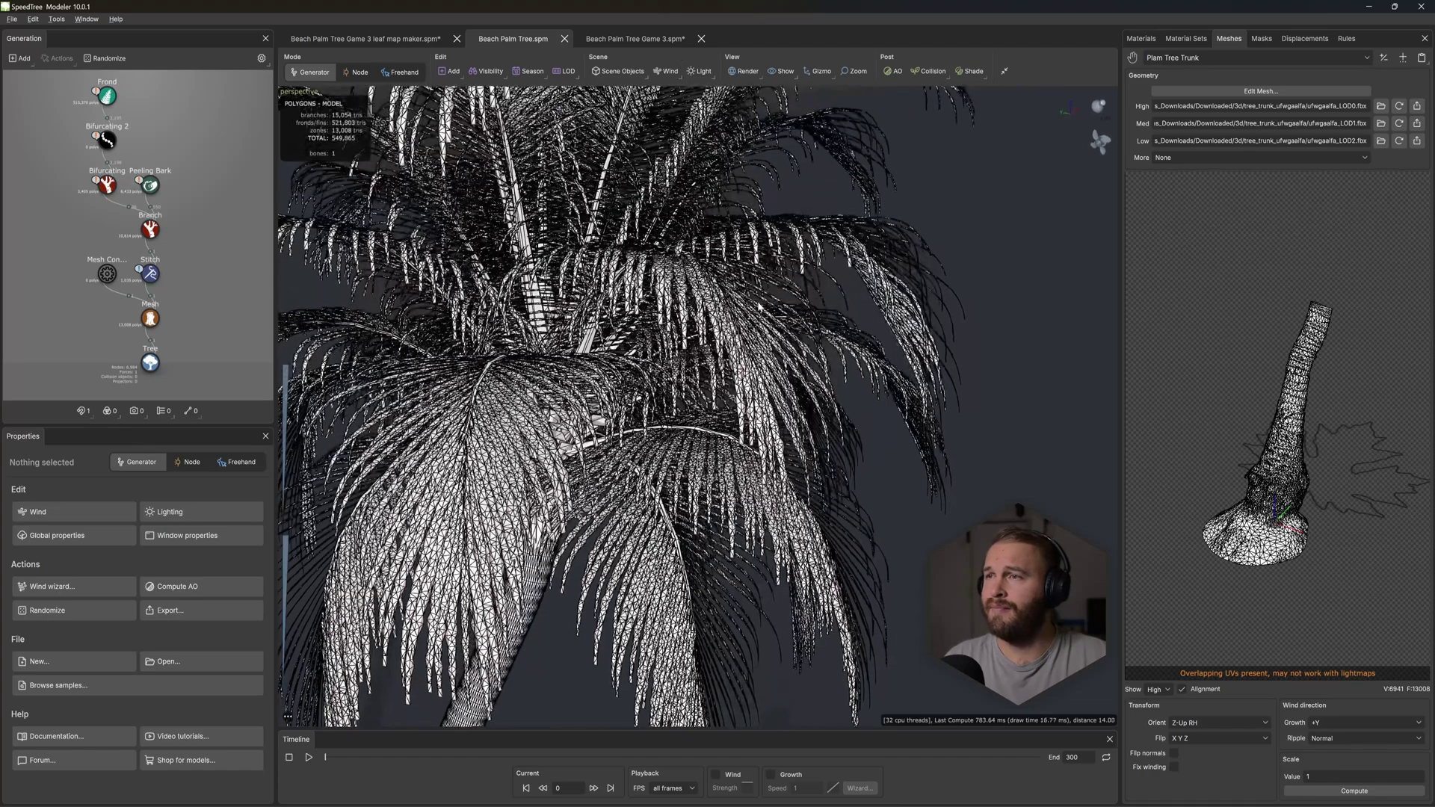
Step: Set the Bifurcating spine length in Beach Palm Tree Game 3.spm to 0.64 of the parent to lengthen the fronds
{"action": "left_click", "coordinate": [649, 42]}
{"action": "middle_click_drag", "start_coordinate": [724, 244], "coordinate": [687, 311]}
{"action": "scroll", "coordinate": [662, 335], "scroll_direction": "up", "scroll_amount": 5}
{"action": "left_click_drag", "start_coordinate": [658, 336], "coordinate": [664, 351]}
{"action": "scroll", "coordinate": [666, 351], "scroll_direction": "down", "scroll_amount": 3}
{"action": "left_click", "coordinate": [103, 151]}
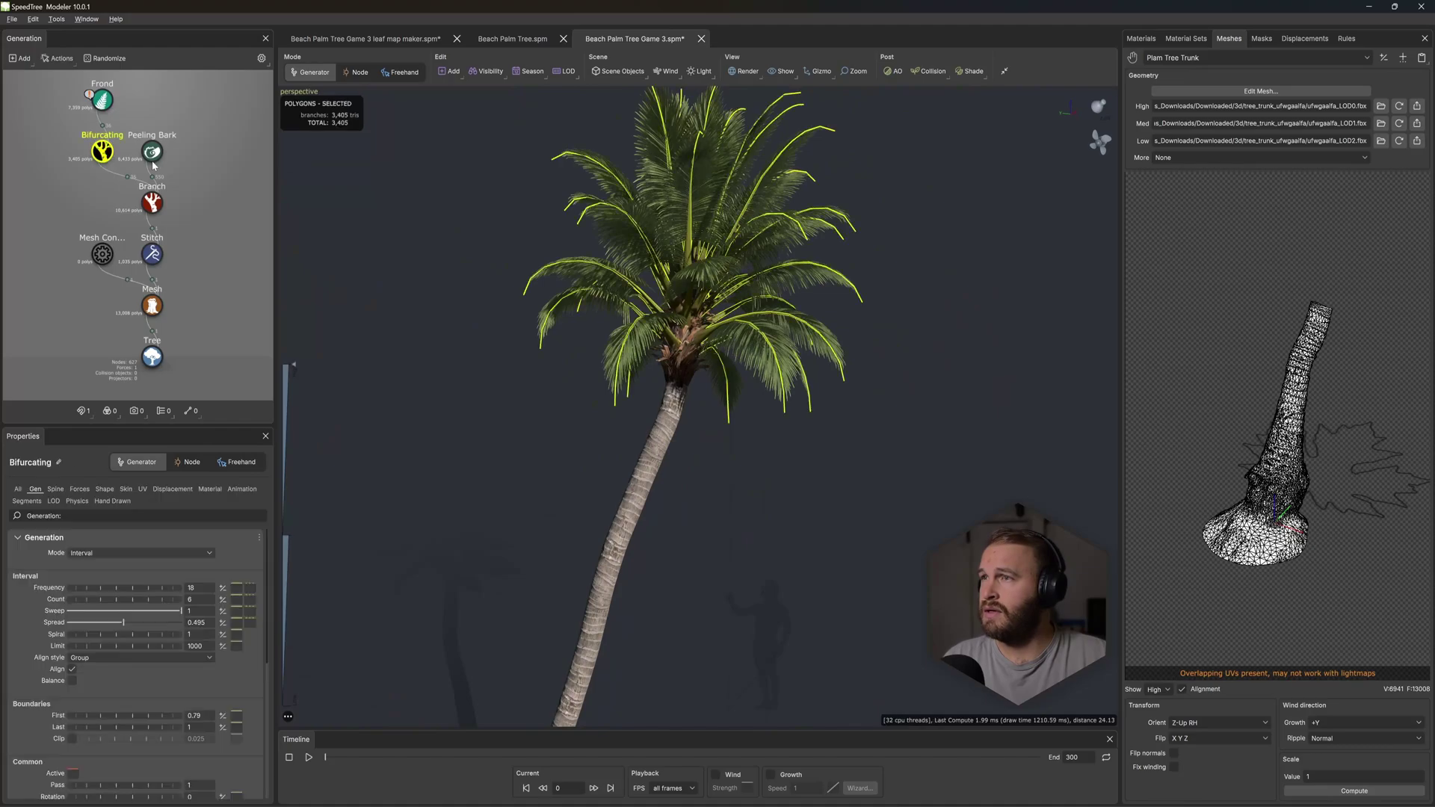
{"action": "left_click", "coordinate": [55, 490]}
{"action": "left_click_drag", "start_coordinate": [141, 580], "coordinate": [155, 580]}
{"action": "left_click_drag", "start_coordinate": [786, 455], "coordinate": [430, 411]}
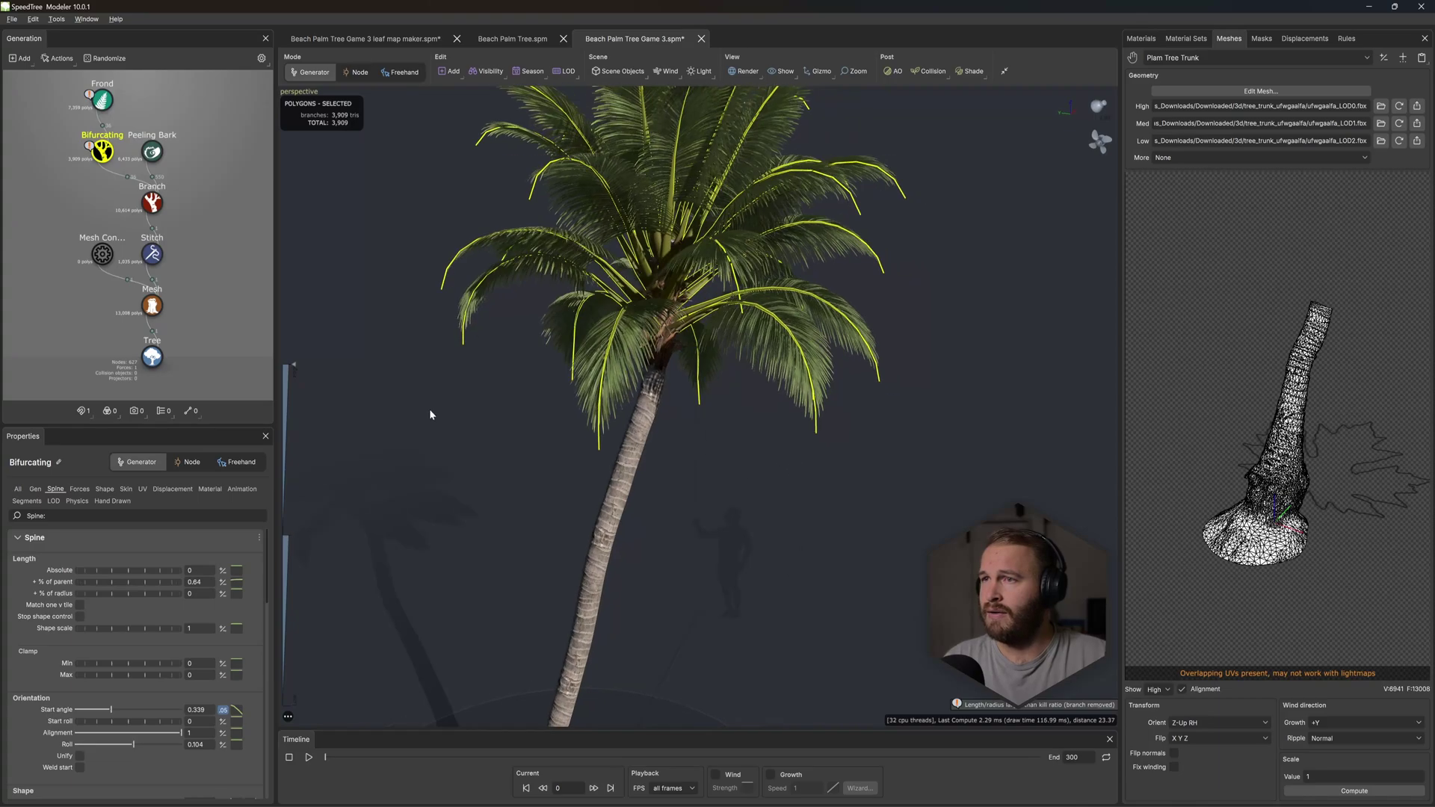
{"action": "left_click", "coordinate": [231, 213]}
{"action": "left_click_drag", "start_coordinate": [591, 338], "coordinate": [679, 377]}
{"action": "scroll", "coordinate": [680, 377], "scroll_direction": "down", "scroll_amount": 3}
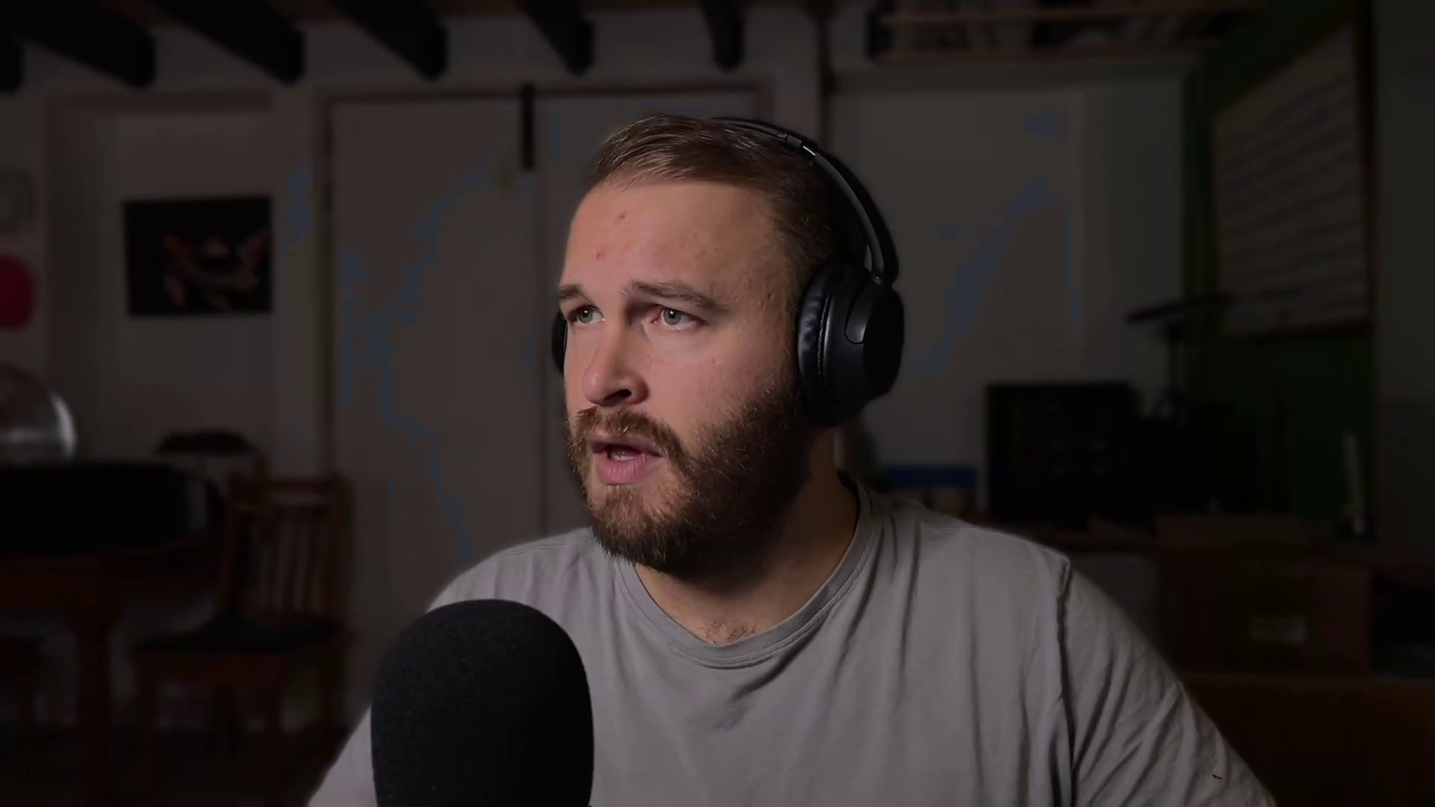